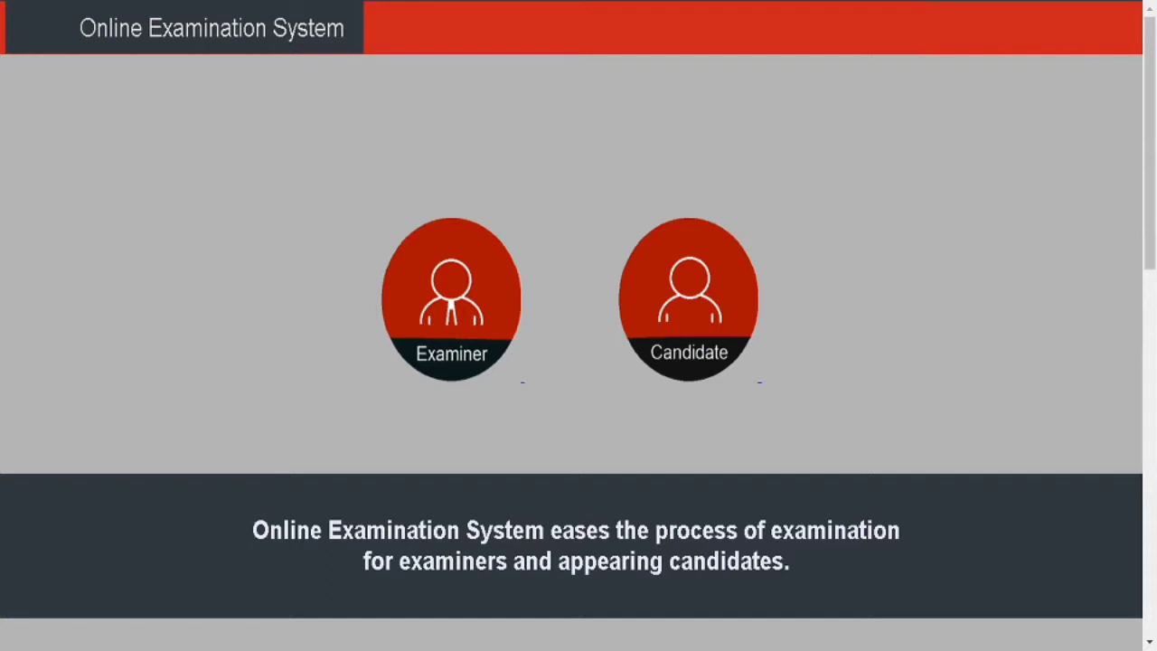
Open examiner registration and enter institute ABC University plus the examiner's first and last name.
left_click(433, 330)
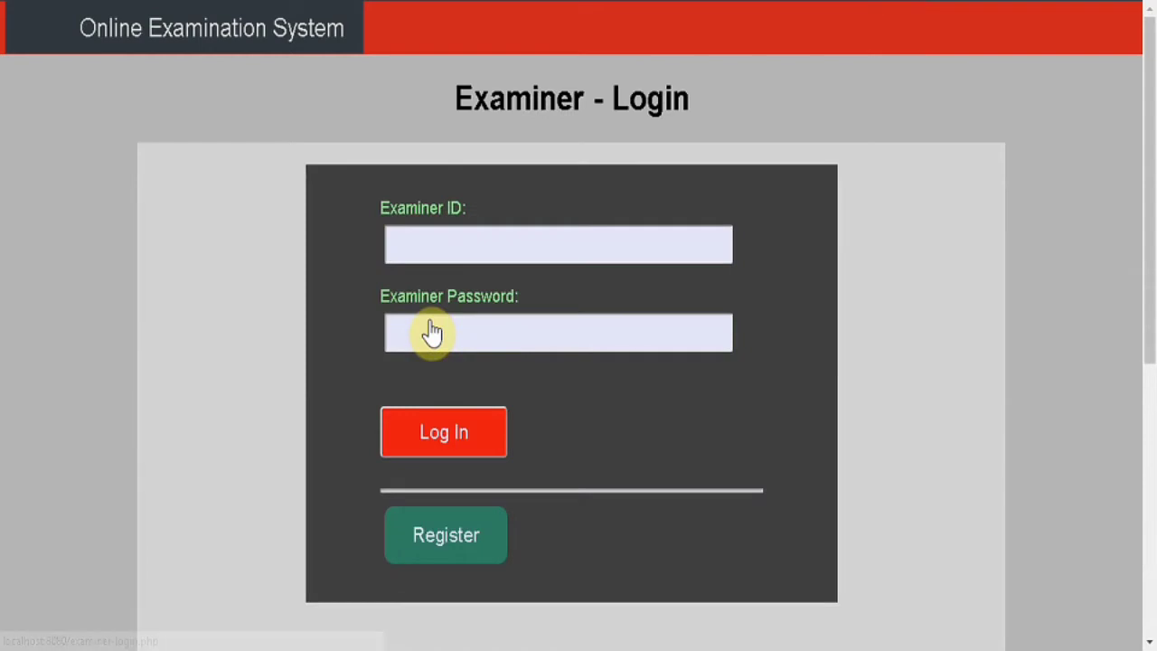
left_click(453, 554)
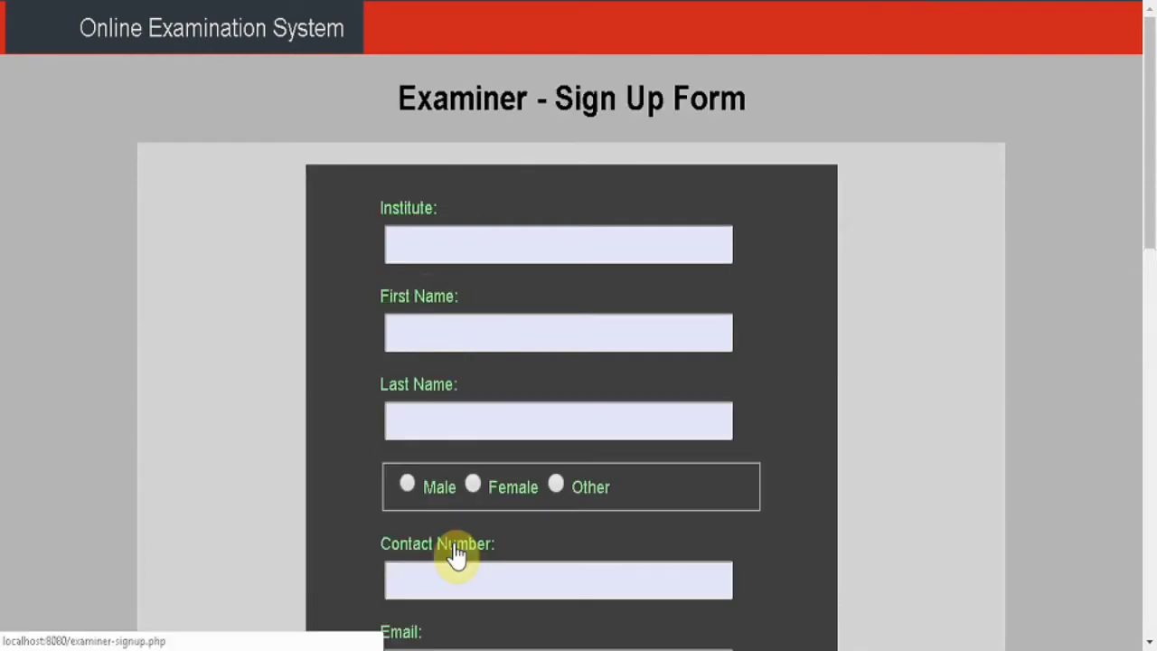
left_click(461, 232)
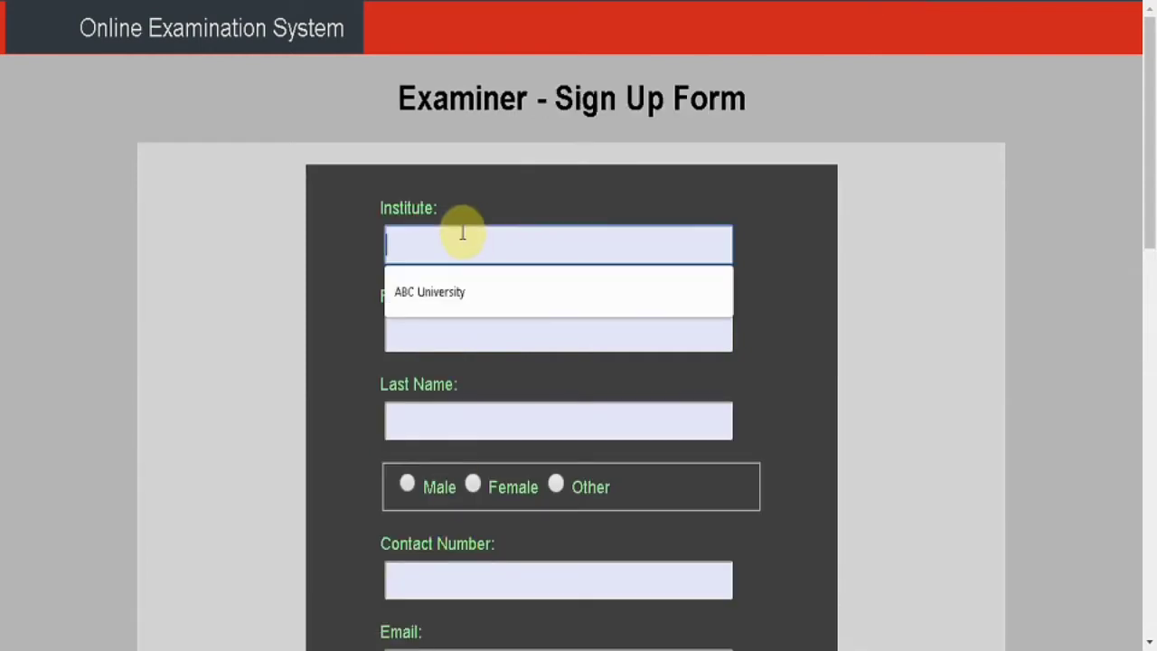
left_click(443, 287)
left_click(441, 333)
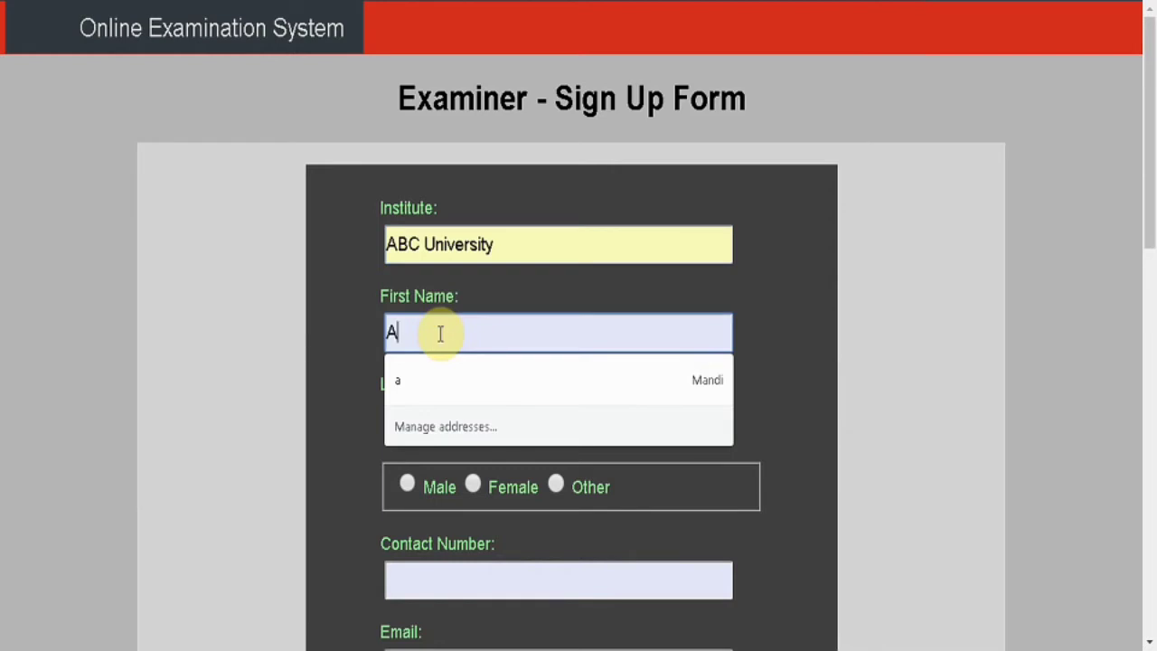
key("Tab")
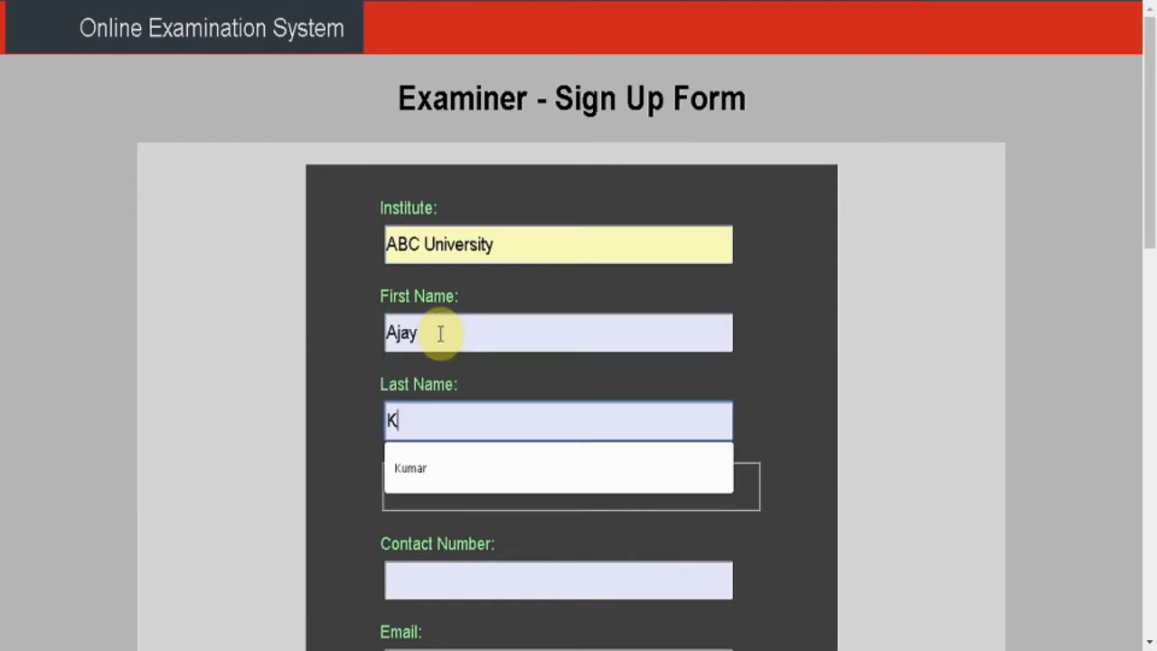
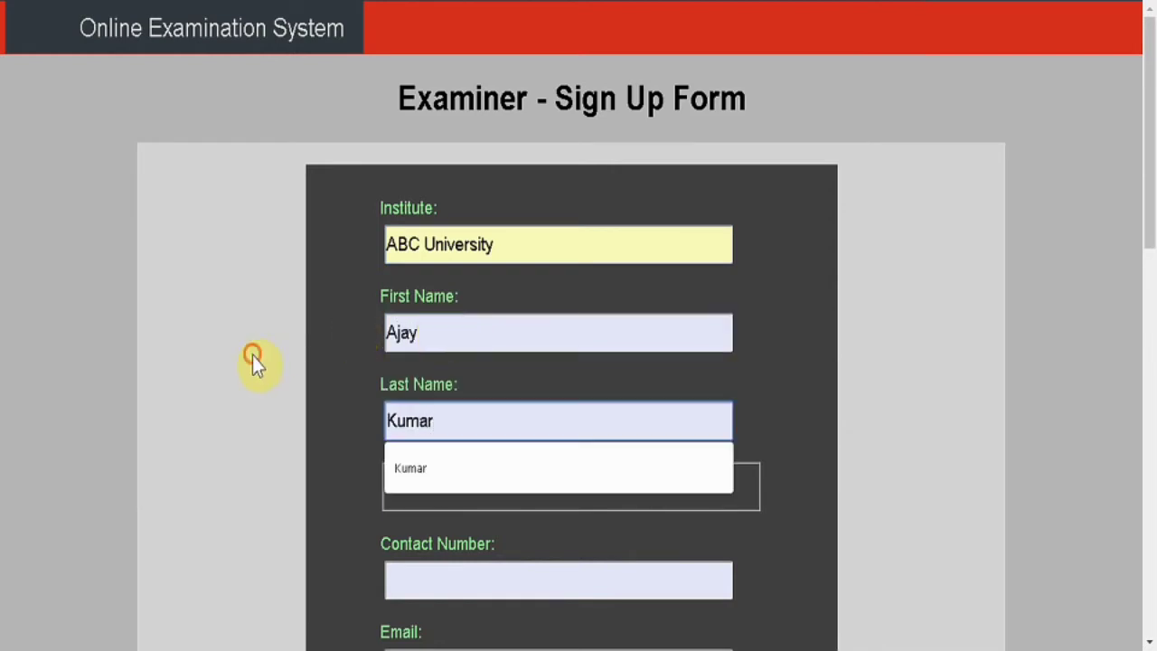
left_click(253, 355)
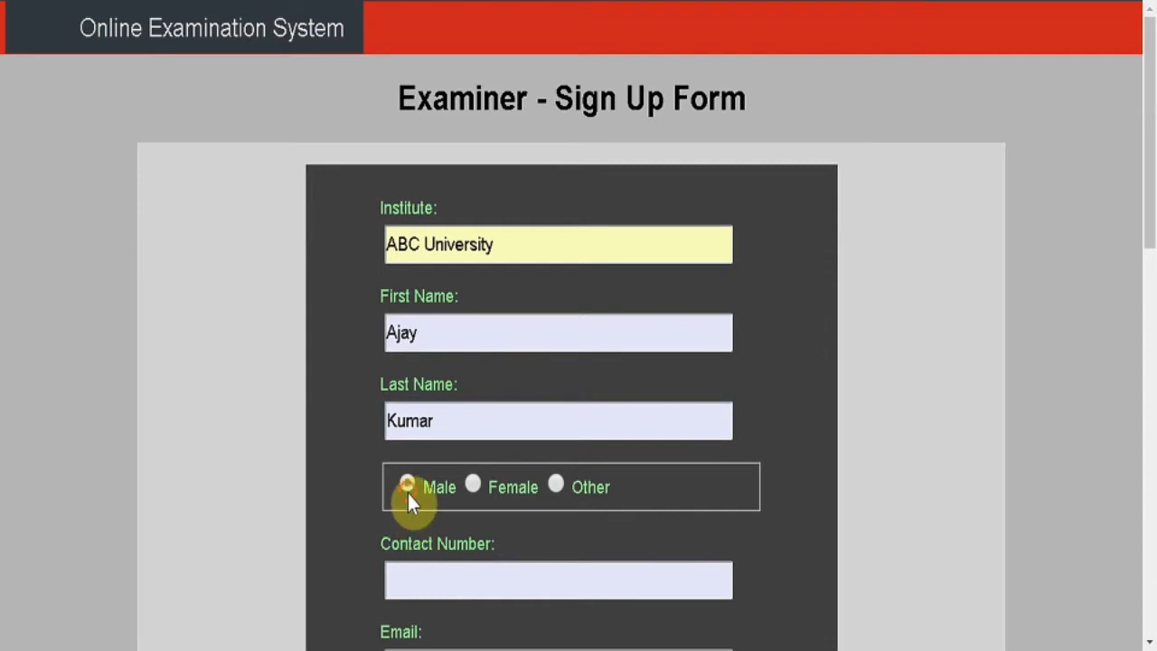
Fill in the saved contact number and e-mail, country India and city Mohali.
left_click(425, 572)
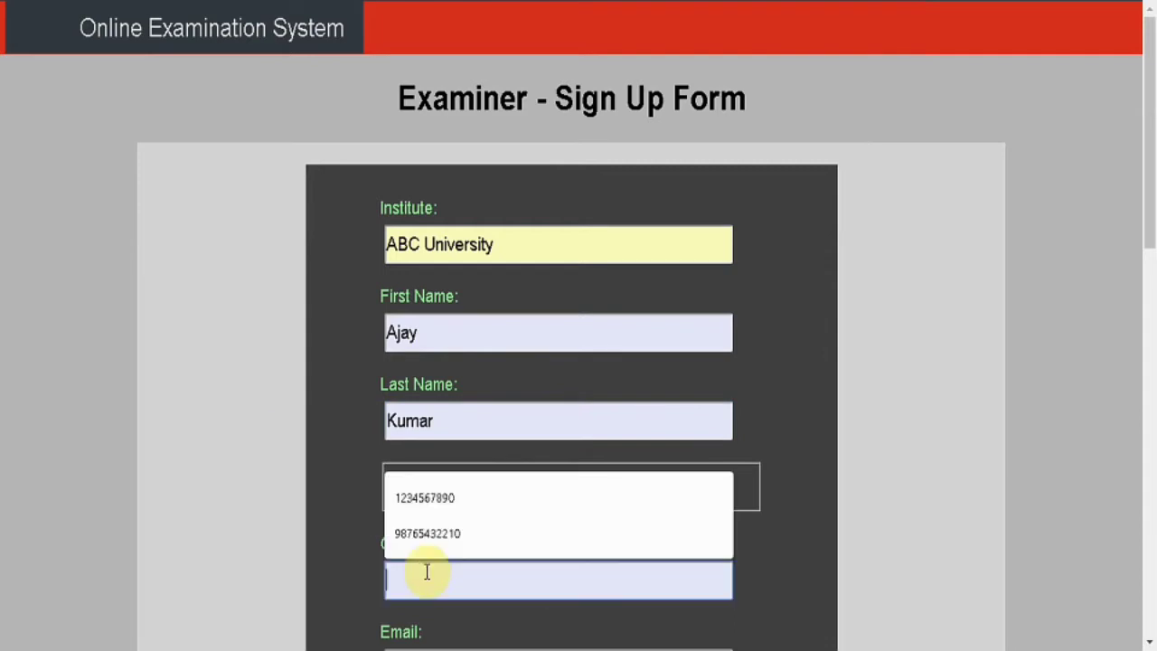
left_click(438, 501)
scroll(246, 498, "down", 3)
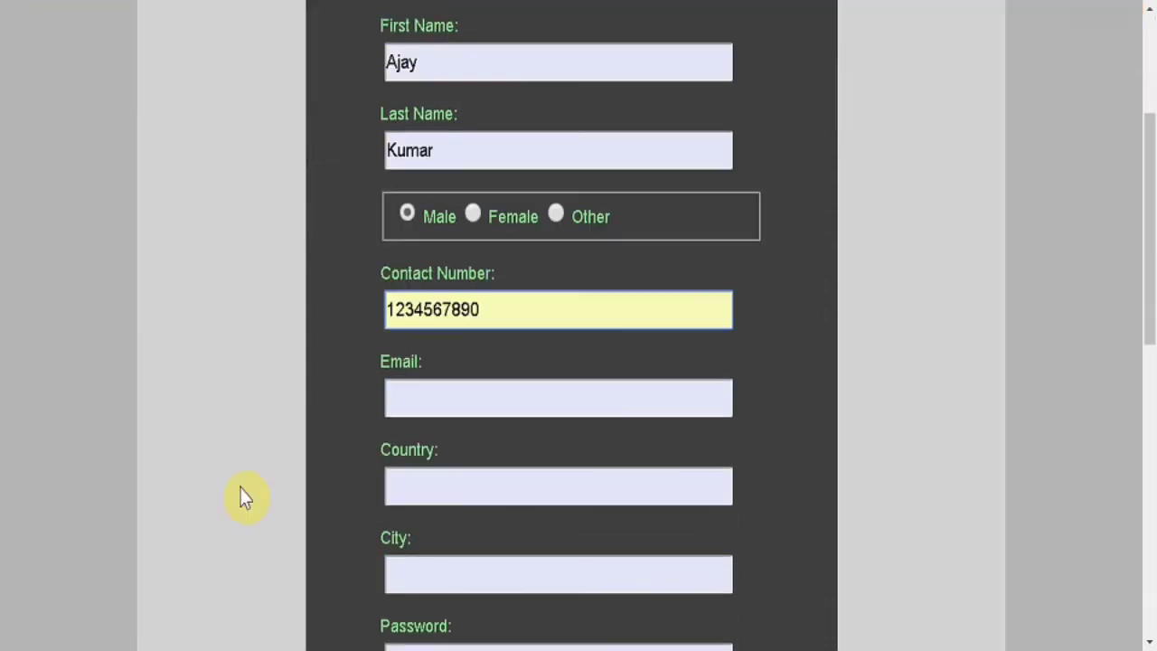
left_click(529, 403)
type("abc@test.com")
left_click(505, 453)
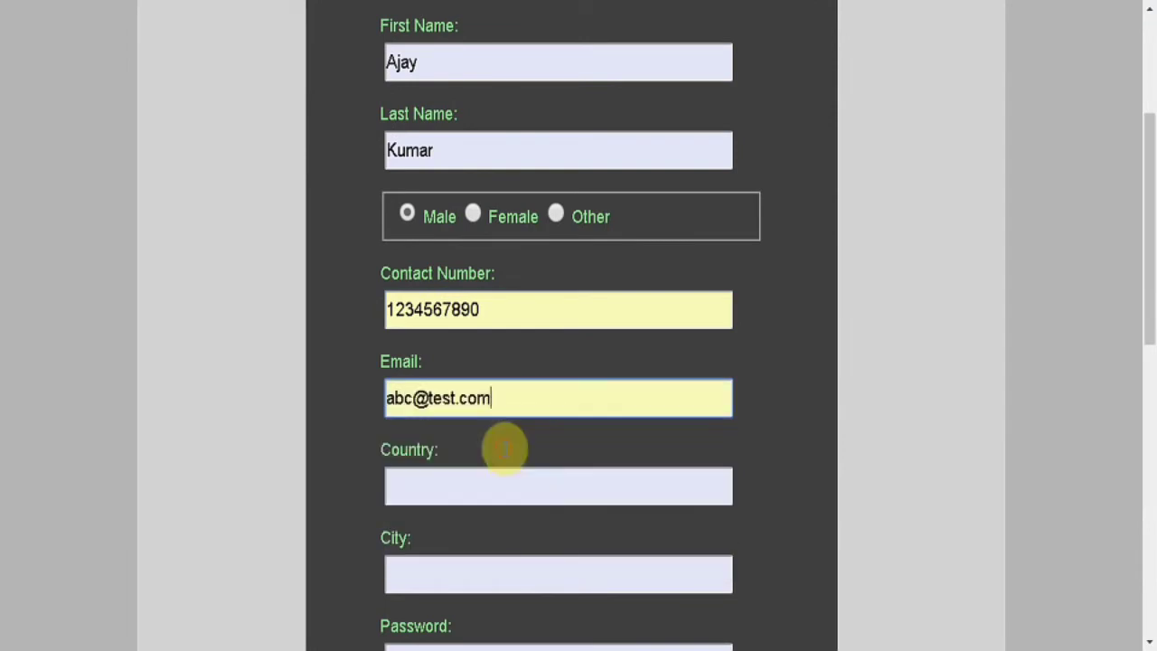
left_click(462, 491)
type("In")
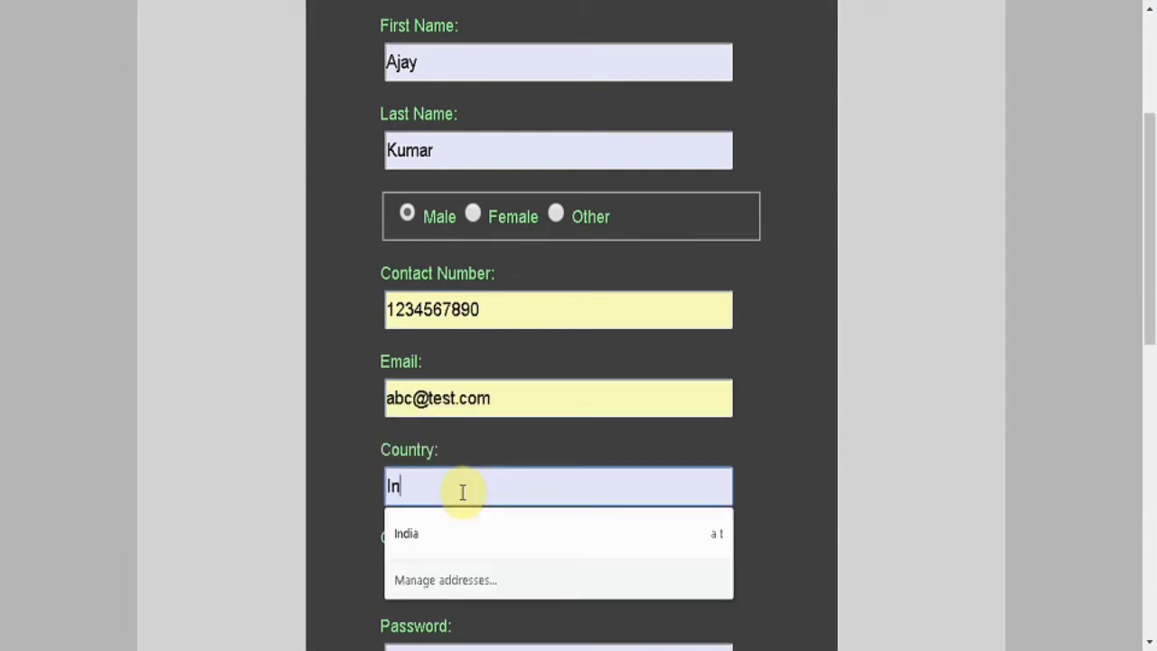
type("dia")
key("Tab")
type("Mo")
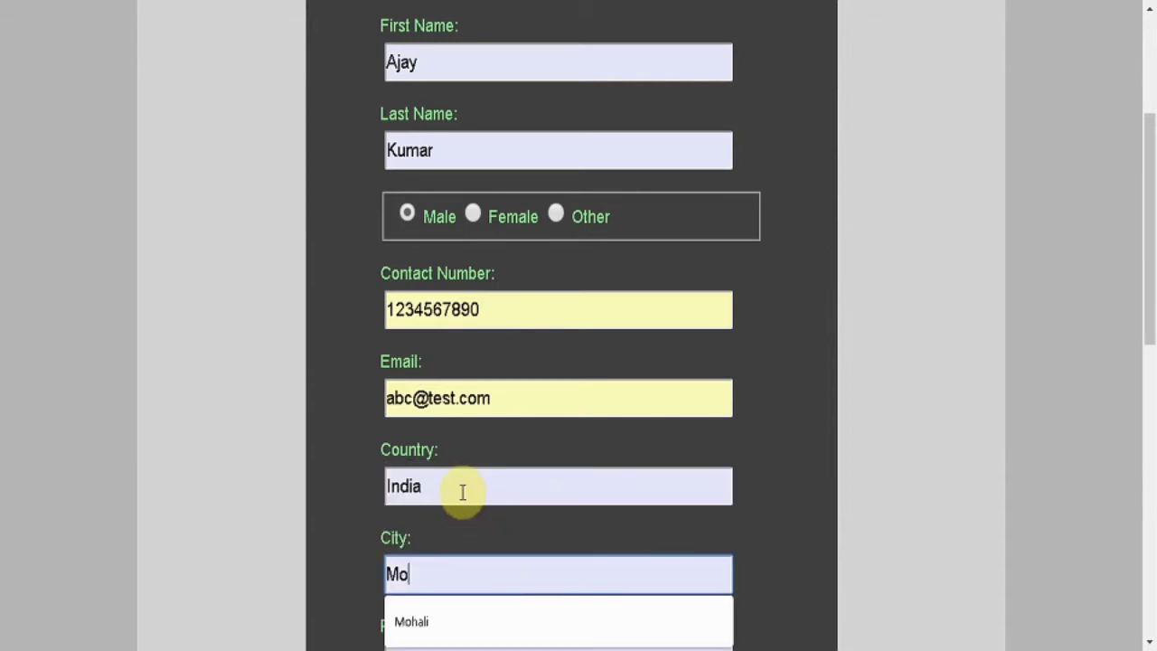
left_click(431, 633)
Enter and confirm the account password, then submit the examiner registration.
scroll(309, 528, "down", 4)
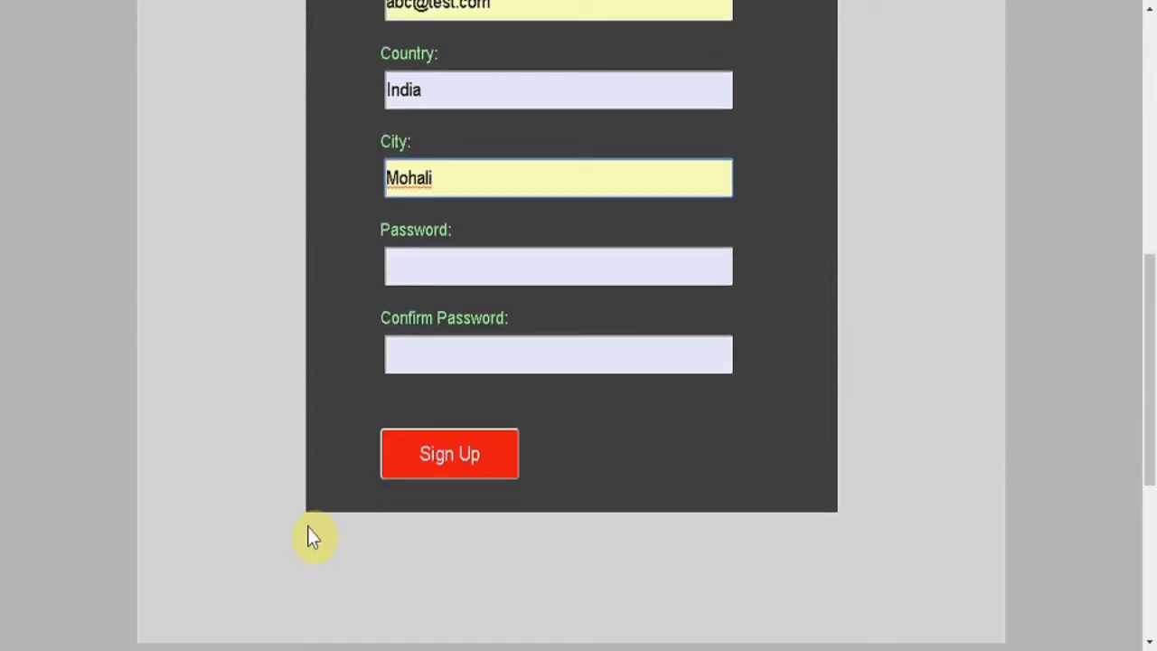
left_click(544, 277)
type("1")
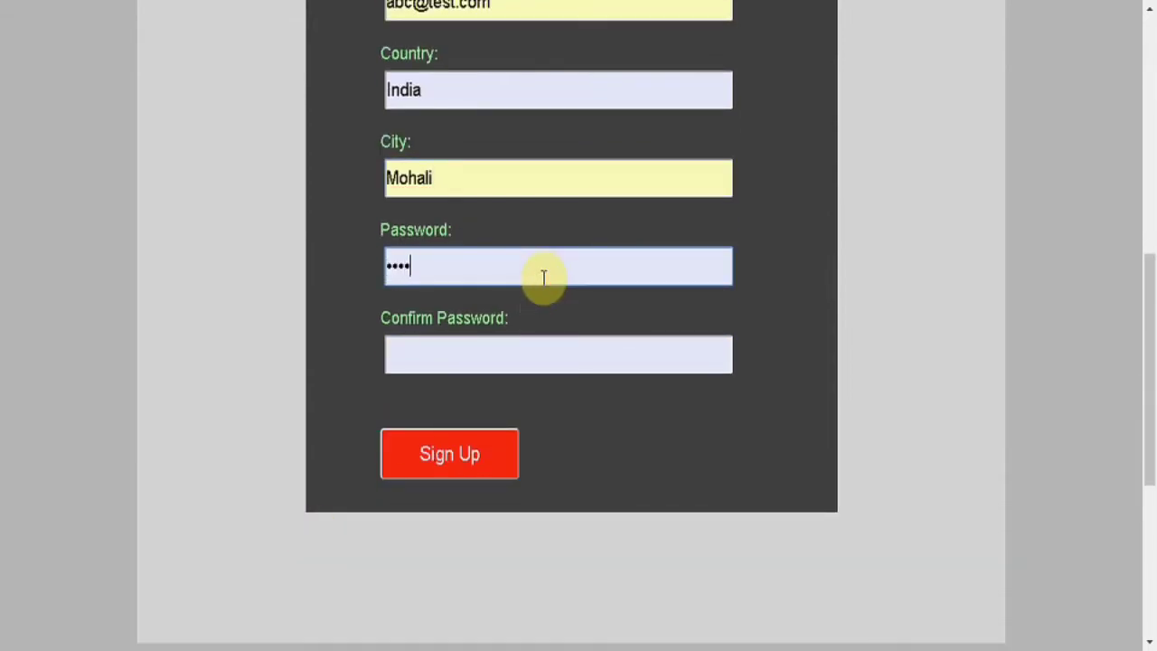
key("Tab")
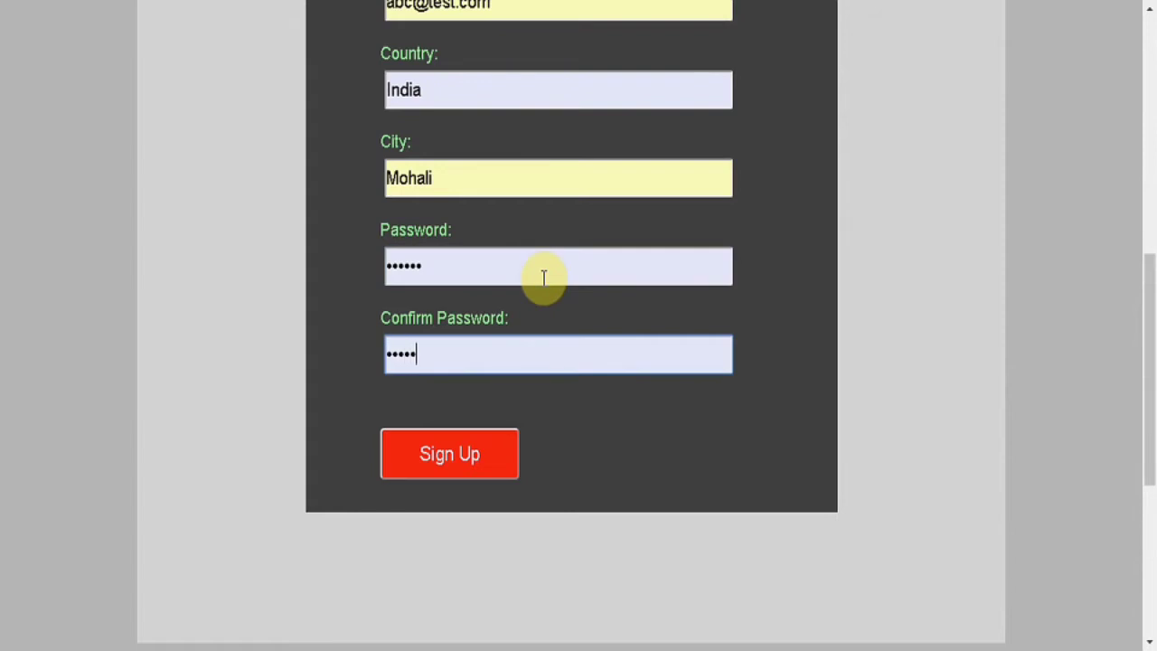
left_click(452, 462)
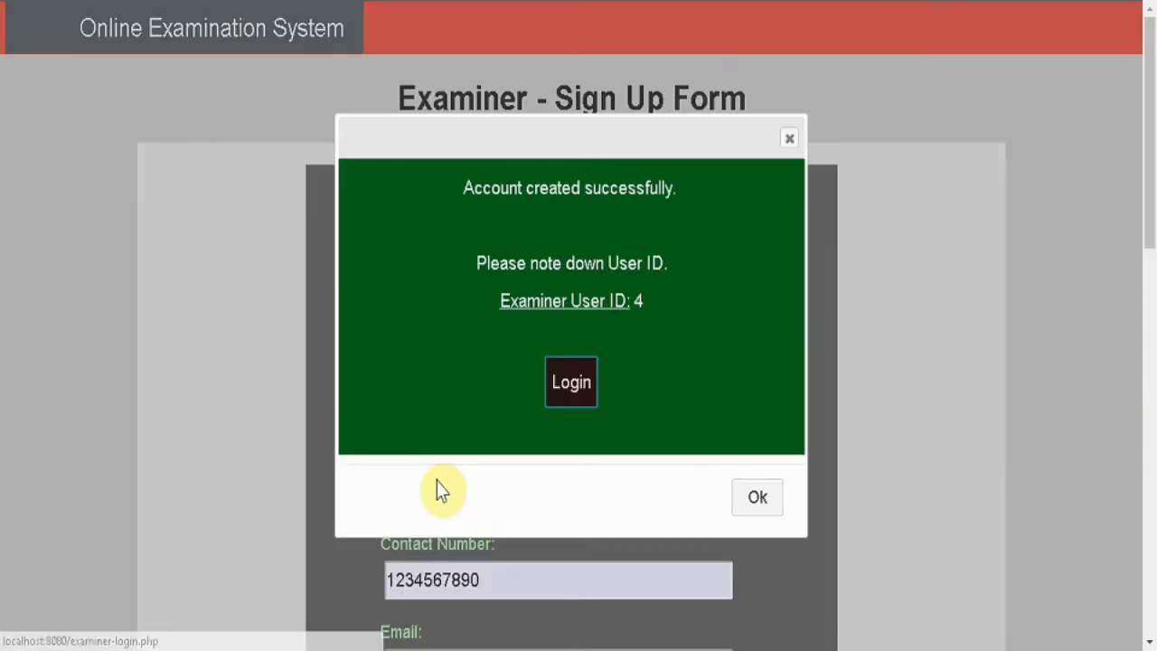
Log in as examiner ID 4 with the account password.
left_click(589, 380)
left_click(446, 243)
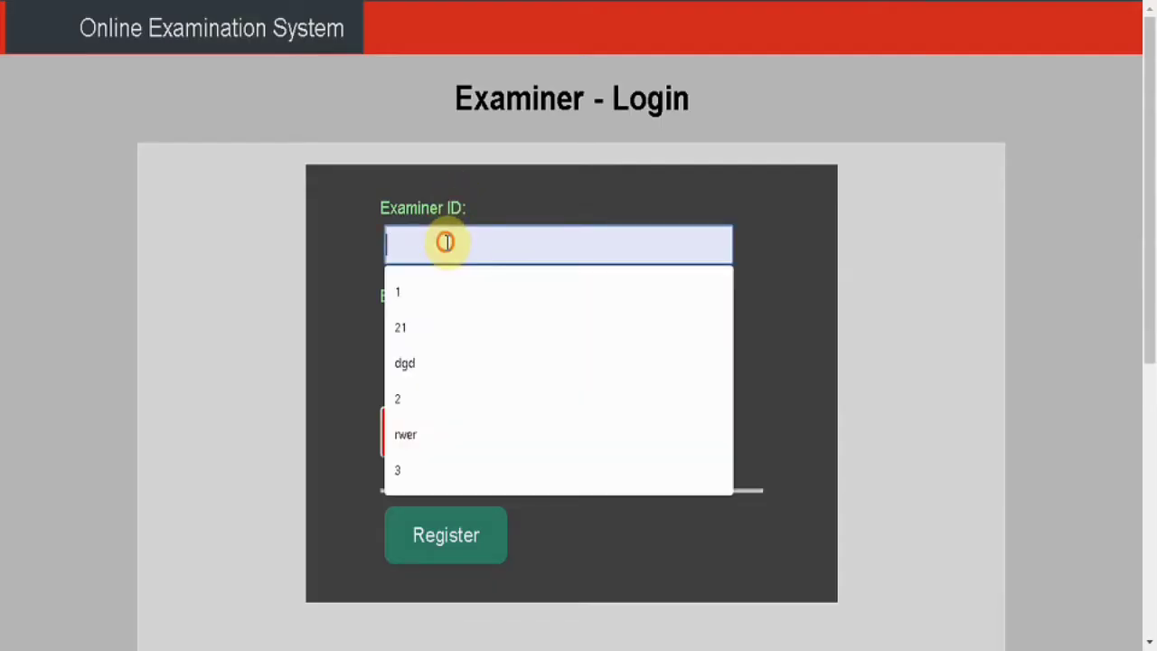
type("4")
key("Tab")
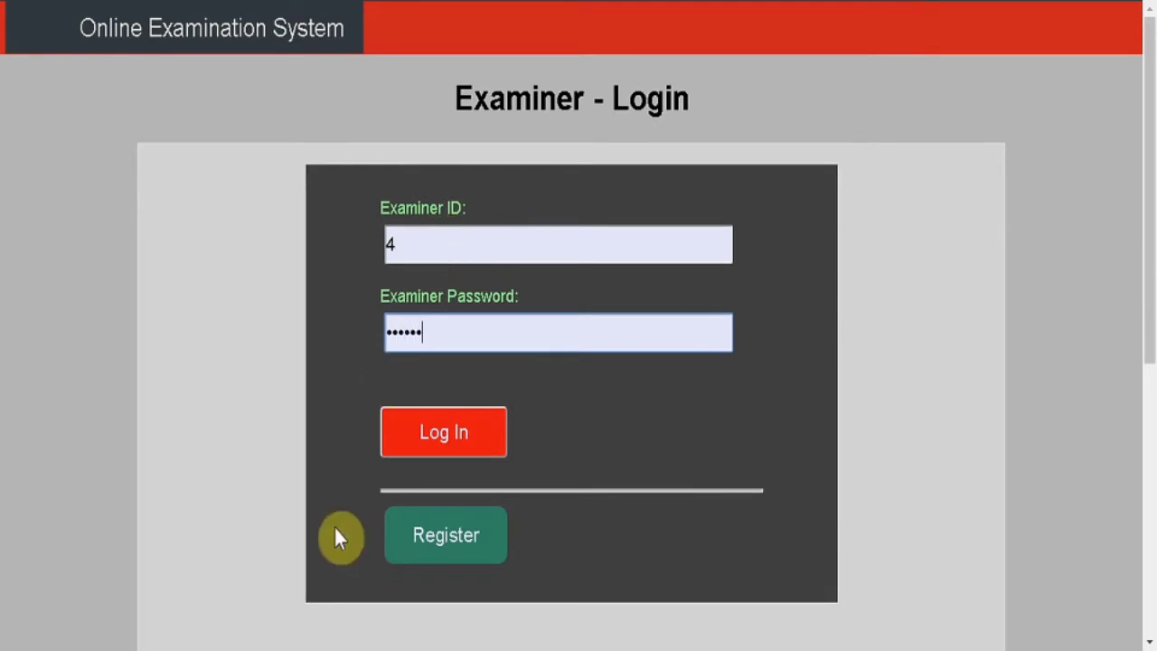
left_click(406, 453)
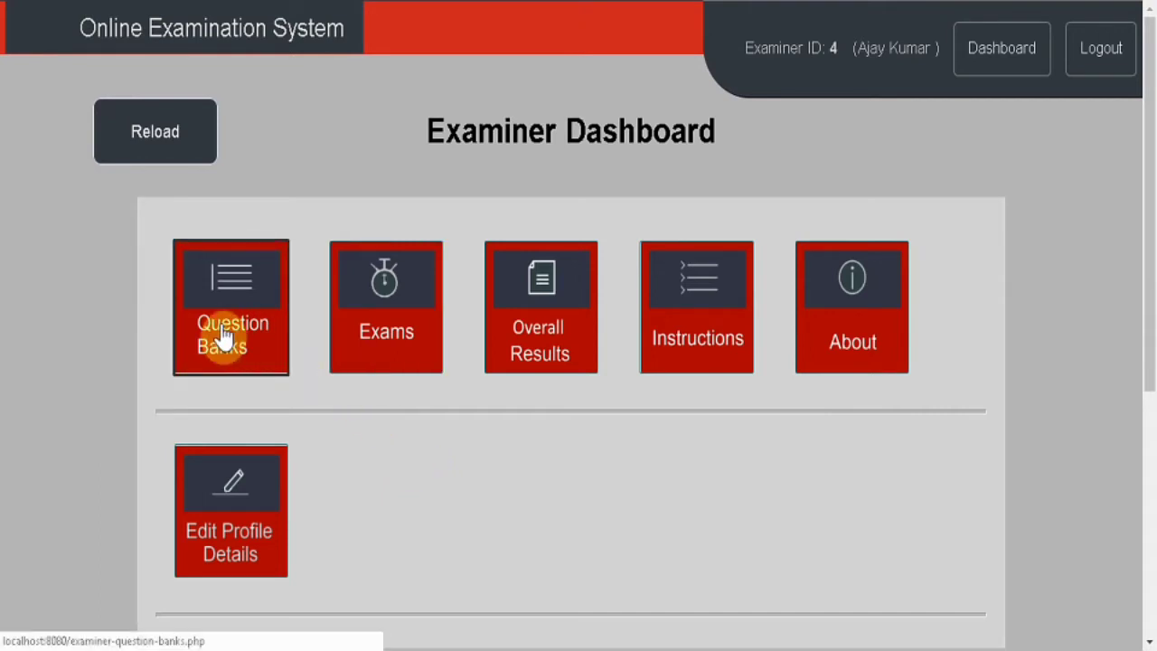
Start a new question bank named QB1.
left_click(254, 350)
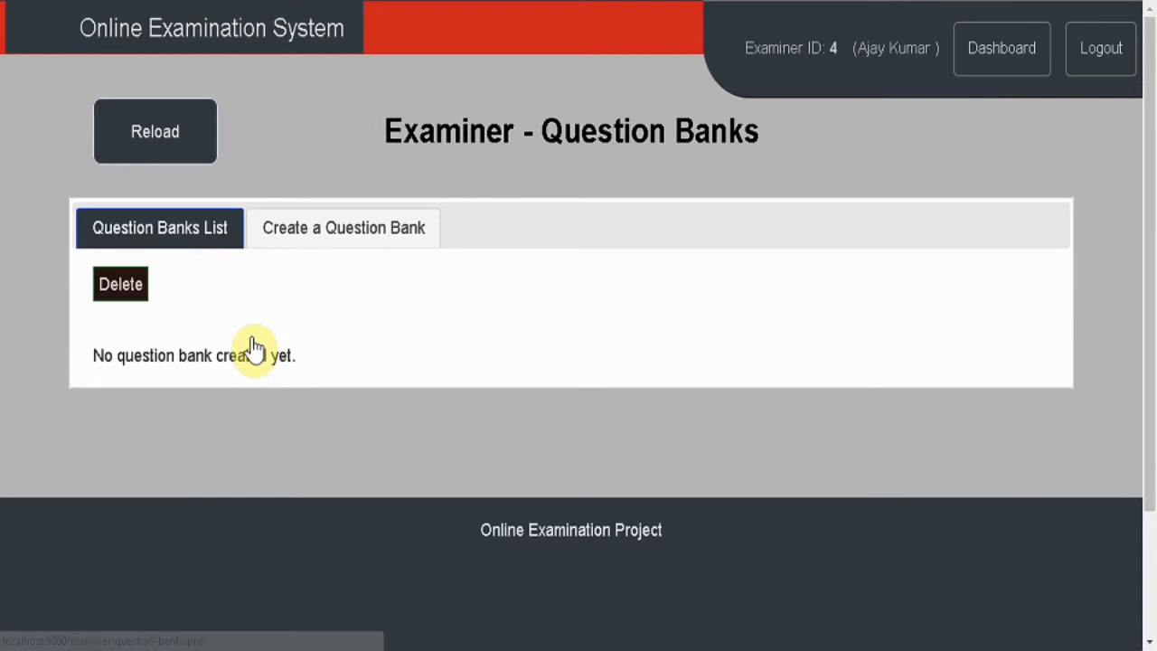
left_click(284, 246)
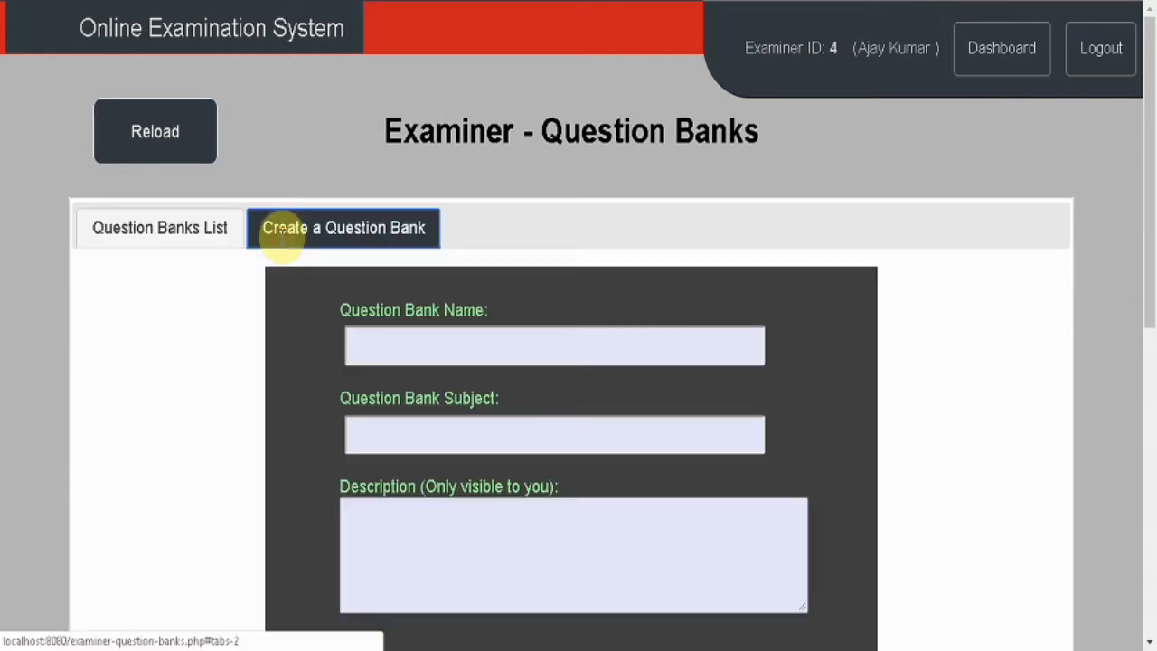
scroll(262, 384, "down", 1)
left_click(443, 281)
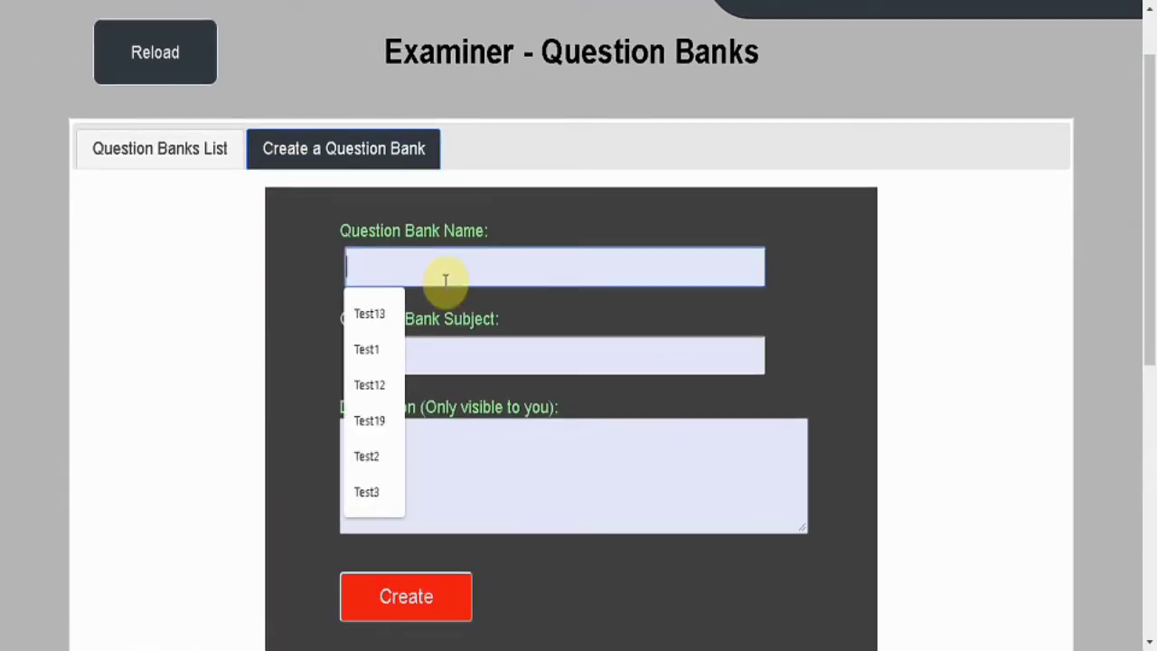
type("QB1")
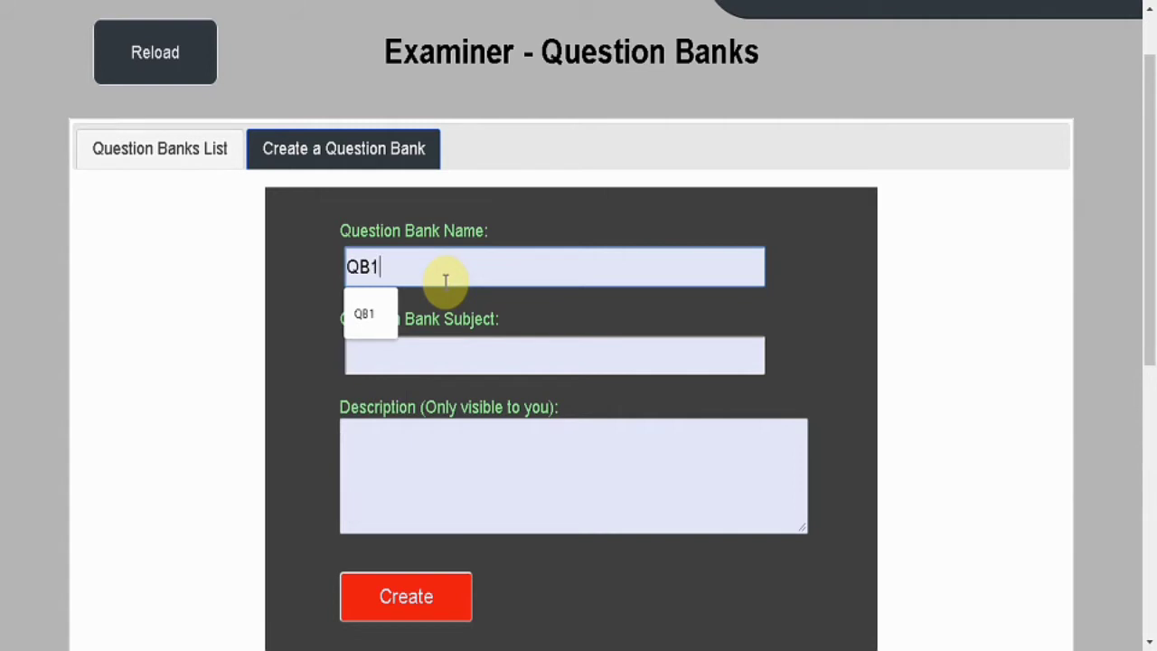
left_click(318, 288)
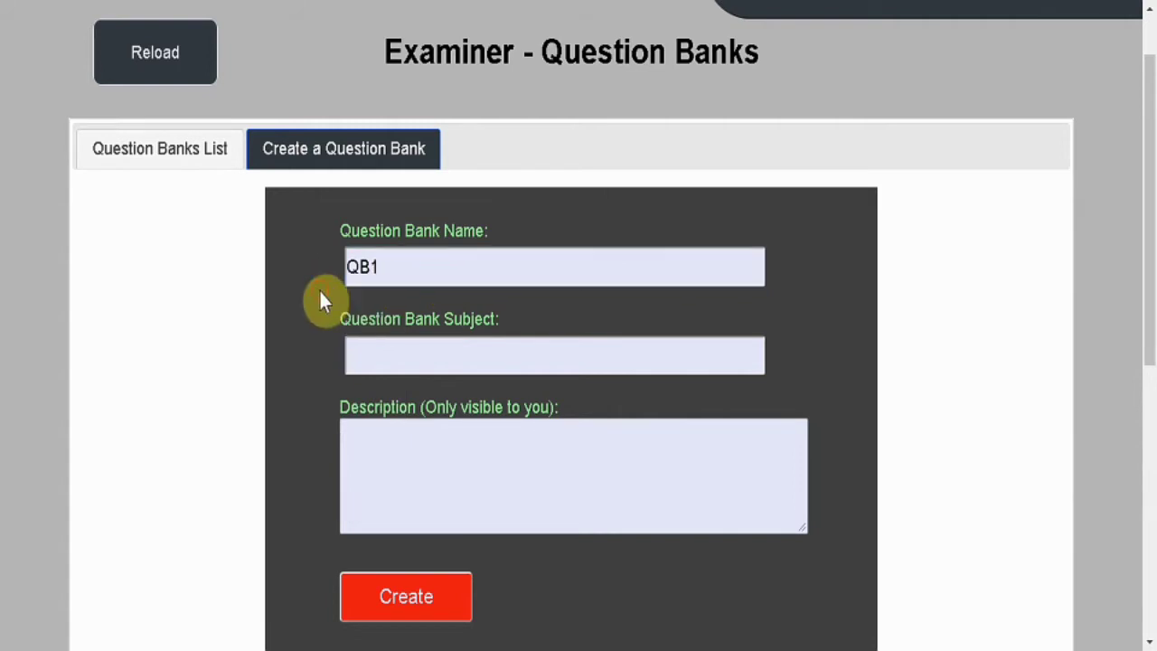
Give QB1 subject IT and description Test, create it, and open it from the list.
left_click(414, 358)
type("IT")
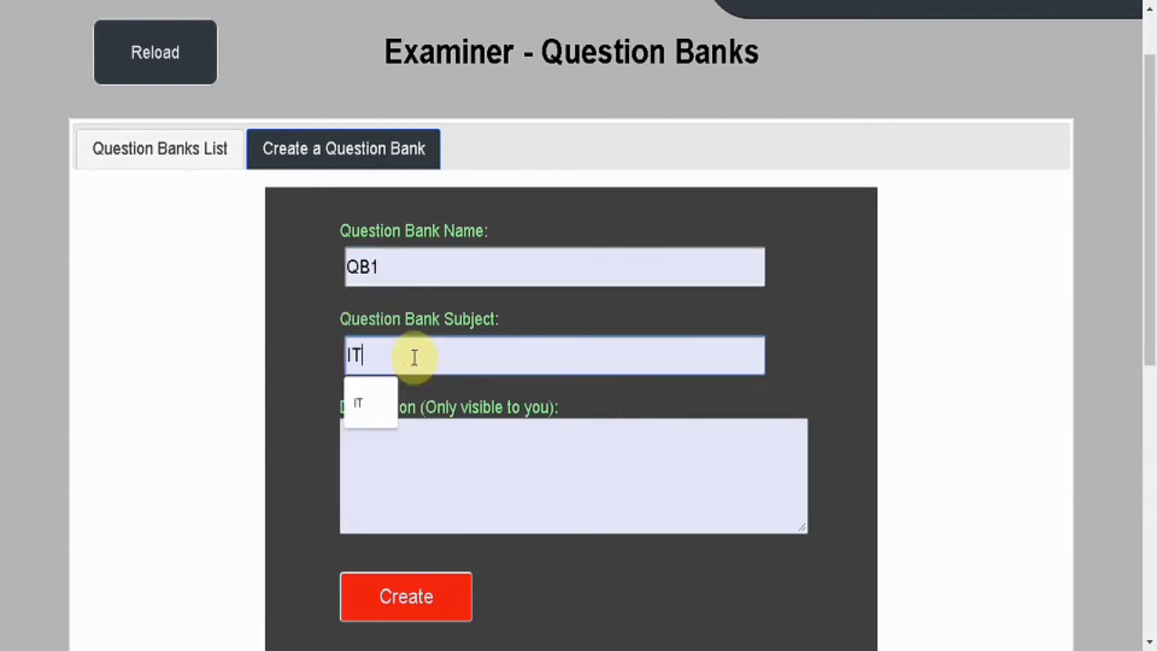
left_click(561, 512)
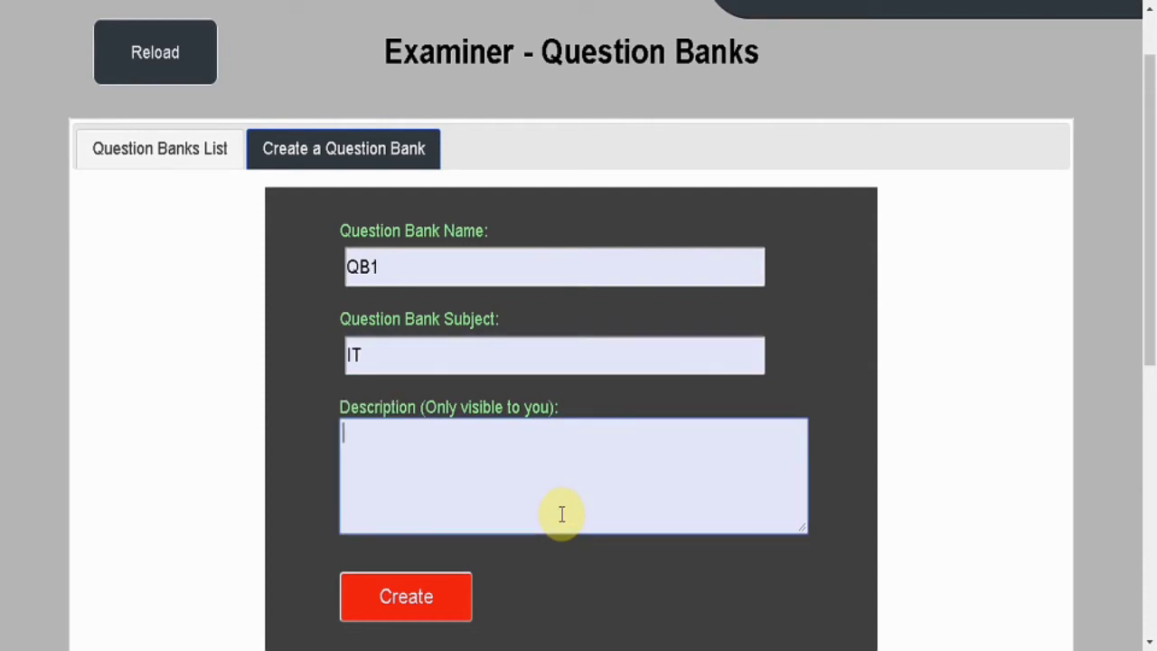
type("Test")
left_click(443, 588)
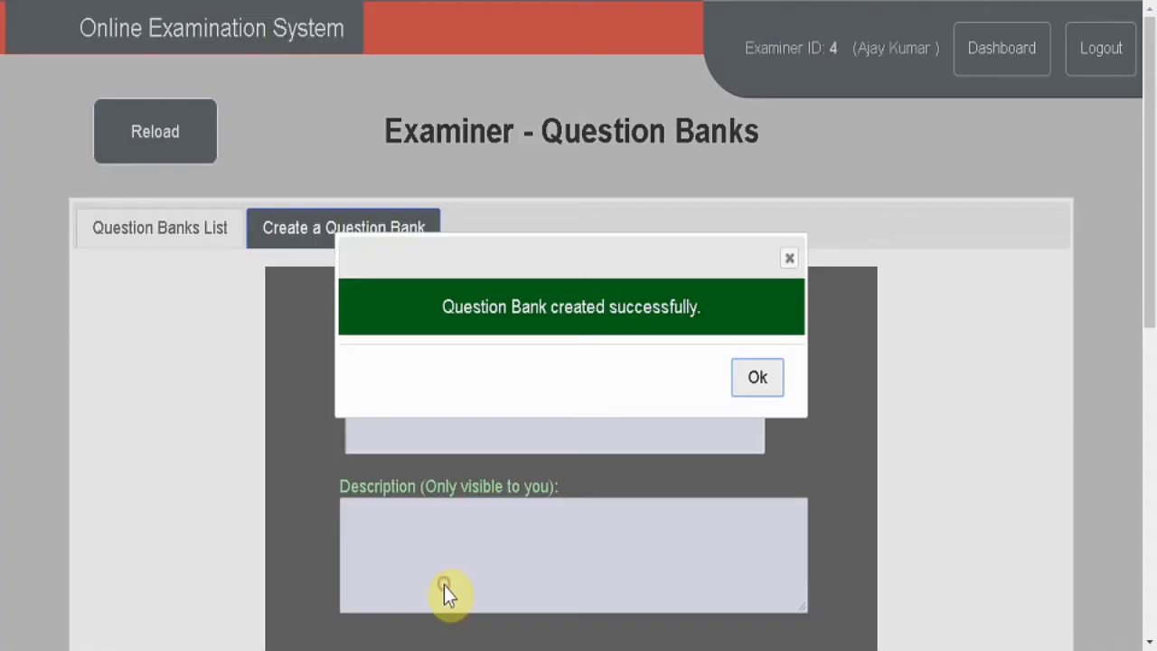
left_click(759, 375)
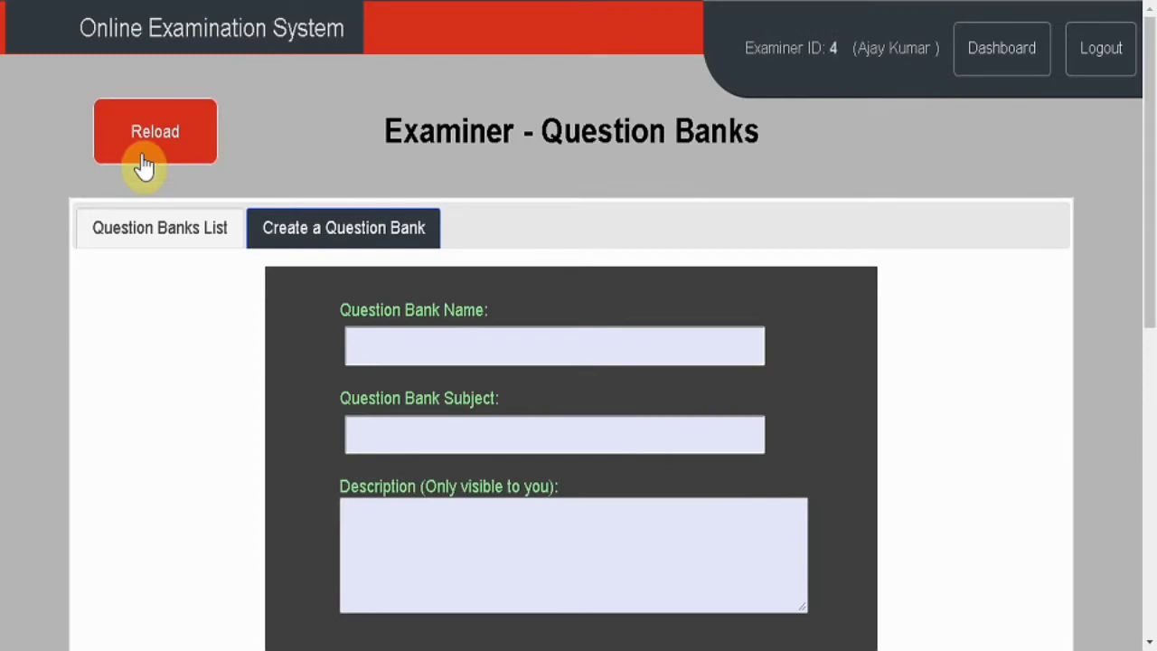
left_click(160, 228)
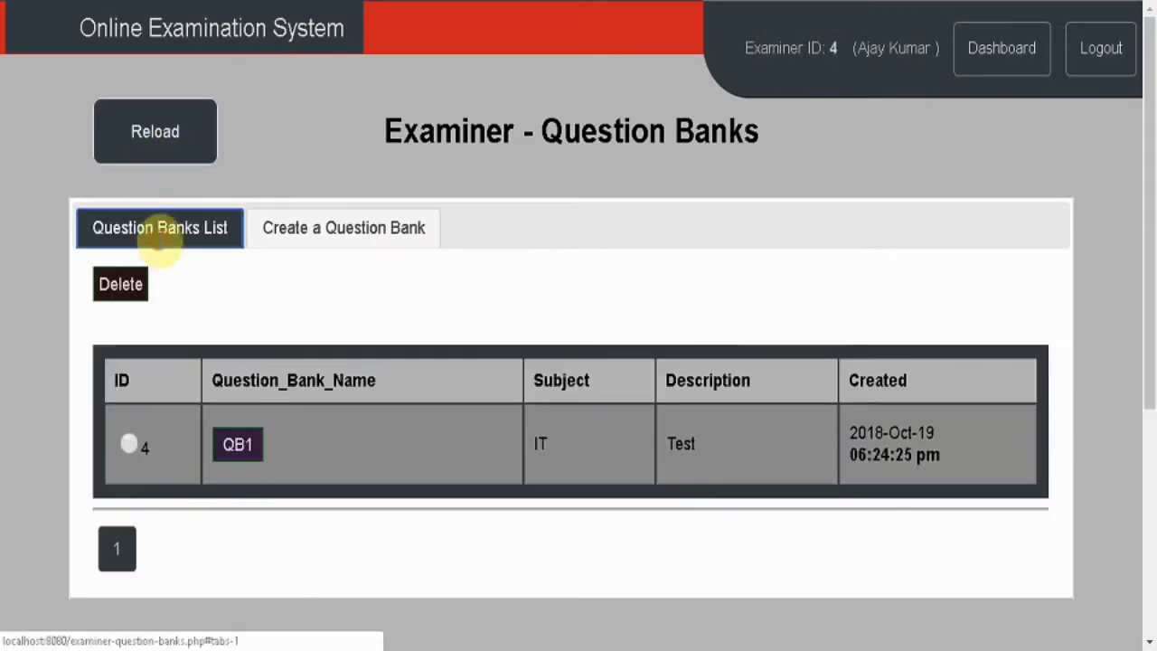
left_click(241, 447)
Enter the first question text 'Which is not an operating system'.
scroll(92, 442, "down", 5)
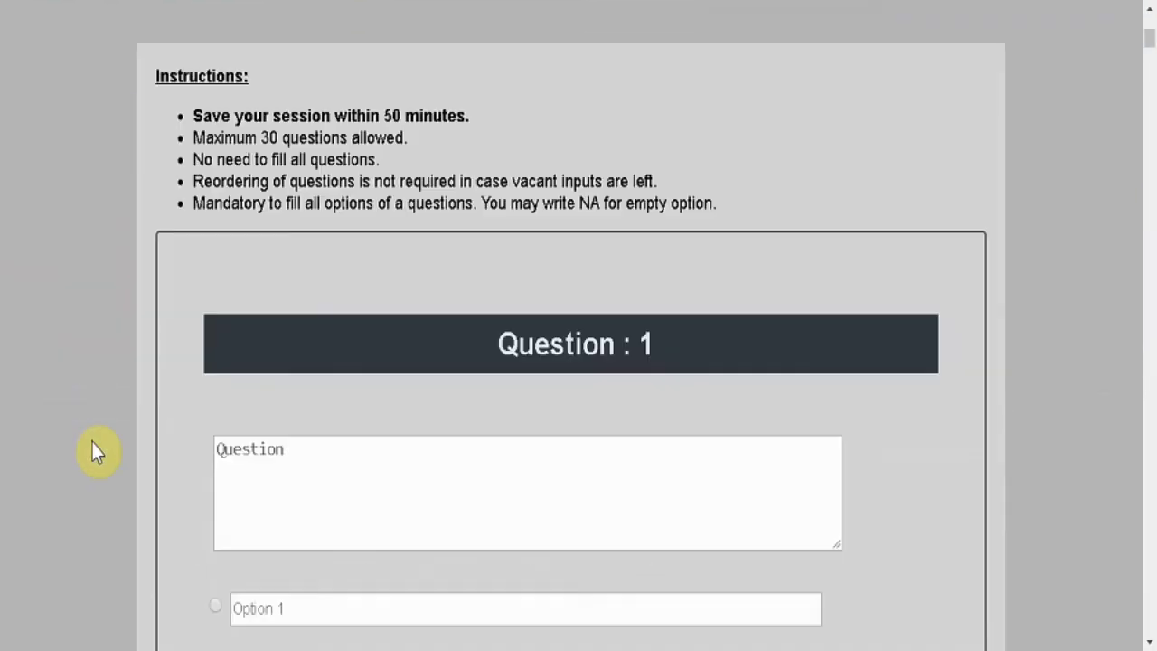
scroll(92, 442, "down", 1)
scroll(105, 438, "down", 1)
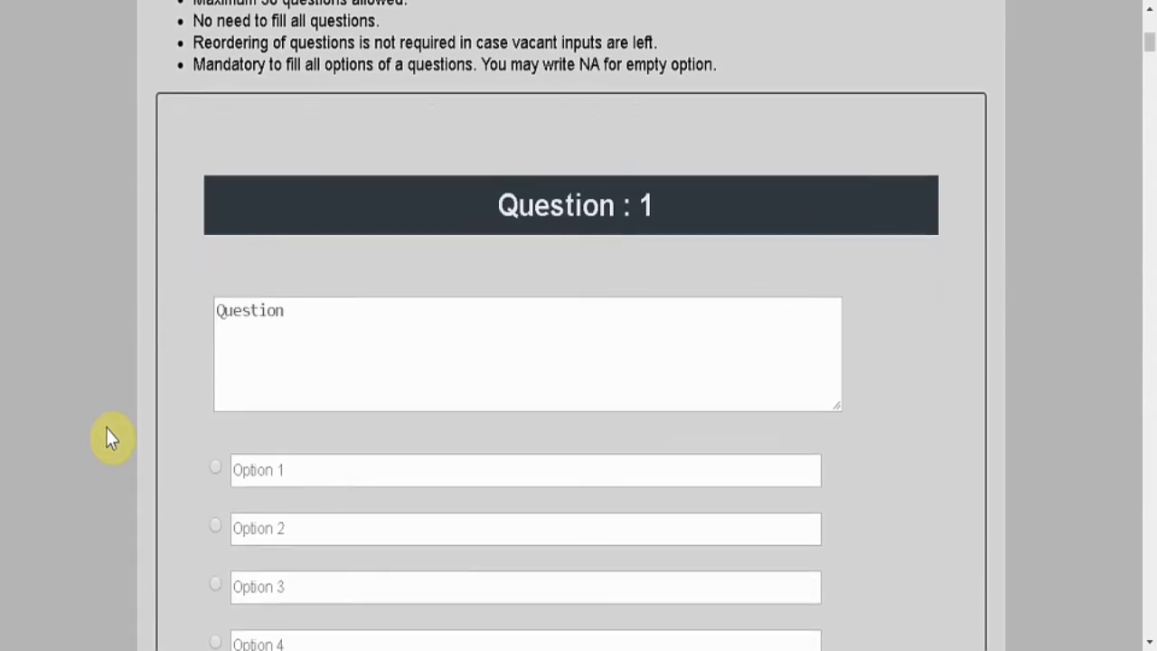
left_click(353, 395)
type("Which")
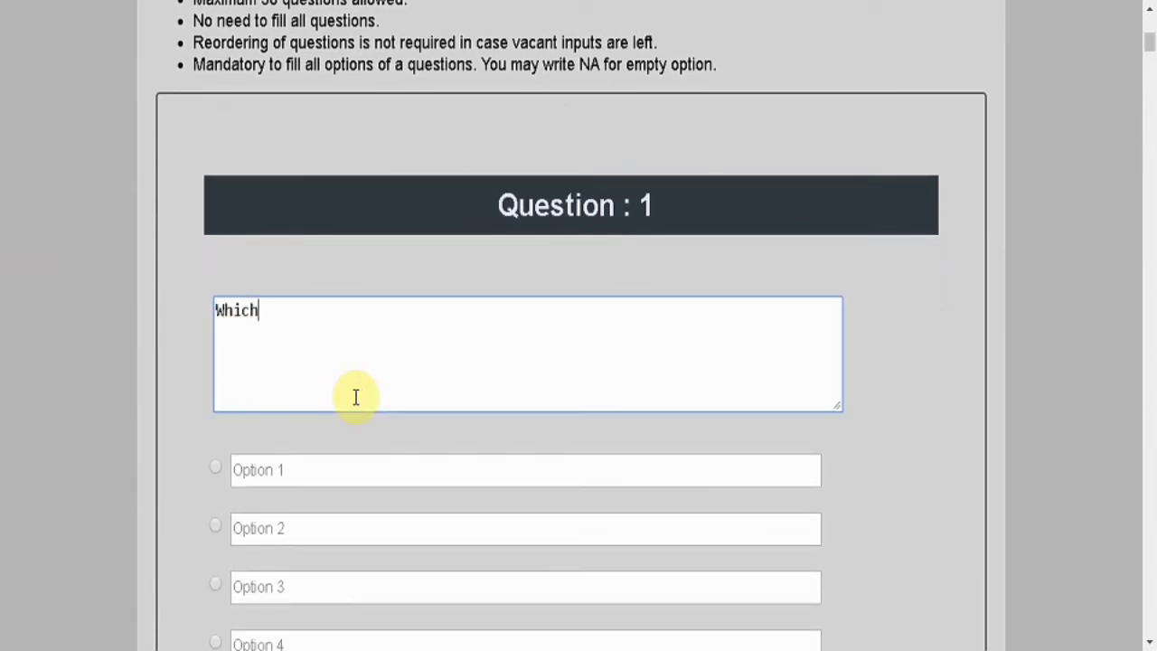
type(" is not an opera")
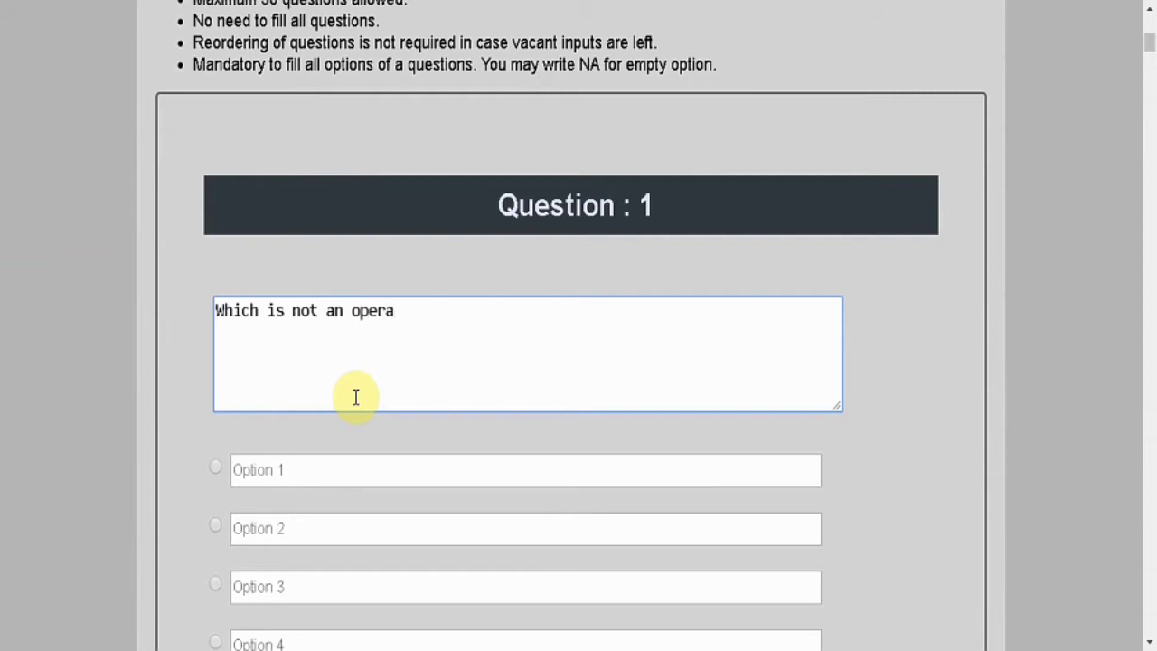
type("ting system")
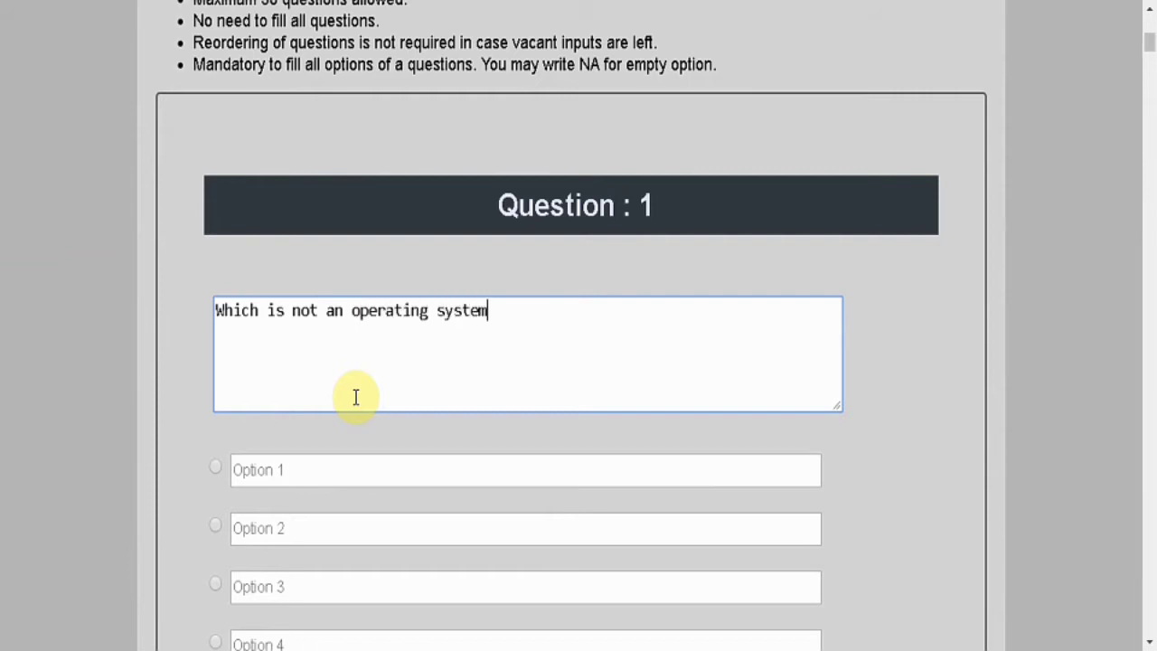
scroll(173, 496, "down", 1)
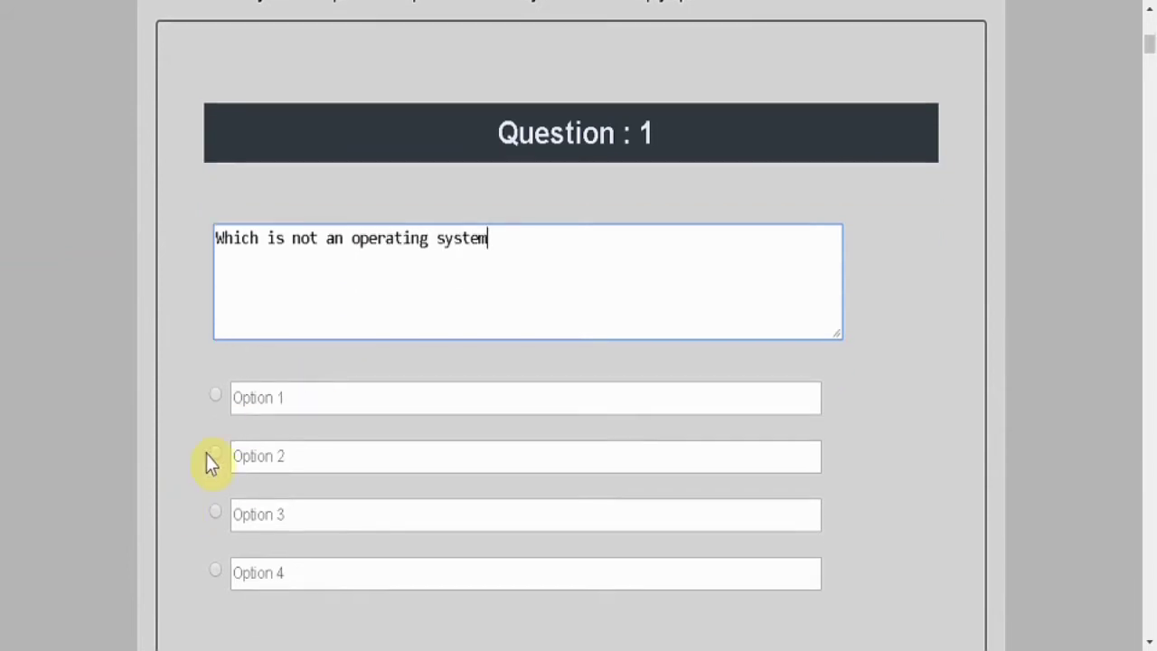
Fill in the four answer options: Google, Windows, Ubuntu and Kali.
left_click(336, 398)
type("Google")
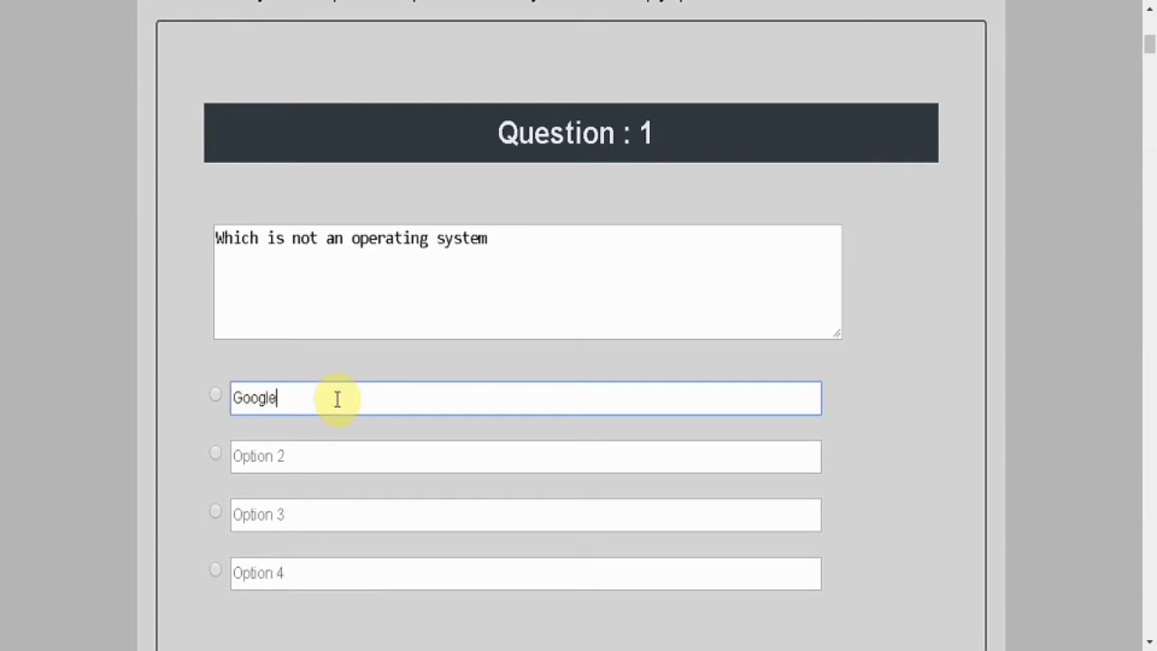
left_click(311, 454)
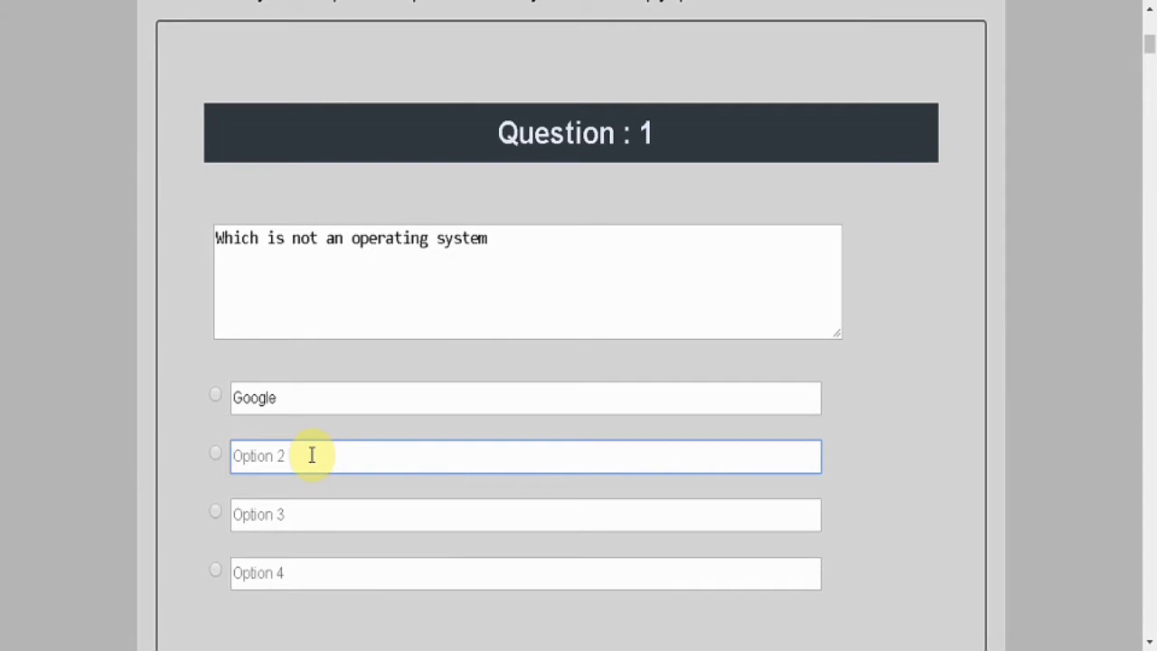
type("S")
key("BackSpace")
type("Windows")
left_click(301, 512)
type("U")
key("BackSpace")
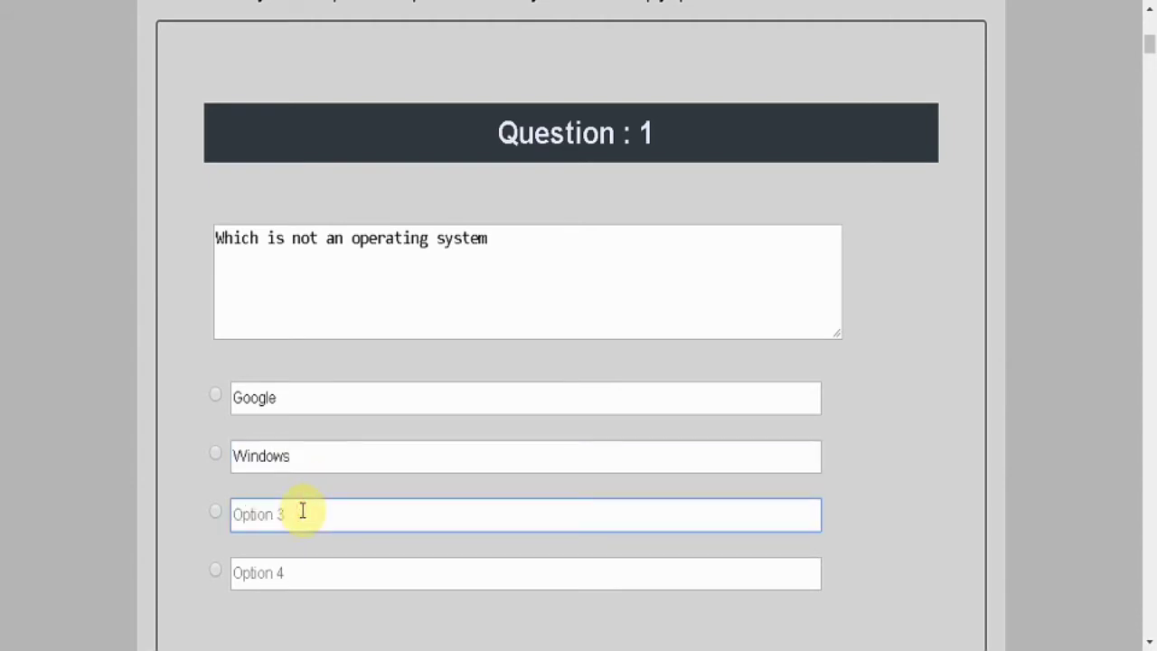
type("Ubuntu")
left_click(290, 576)
type("Kali")
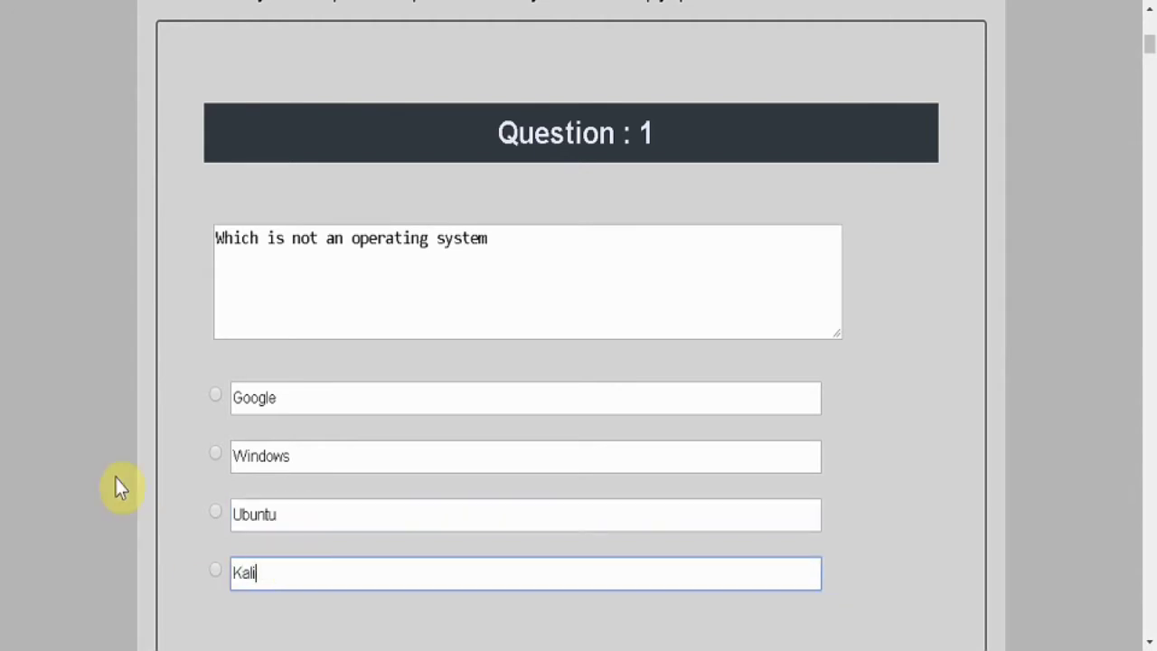
Mark Google as the correct answer and save the question.
left_click(216, 397)
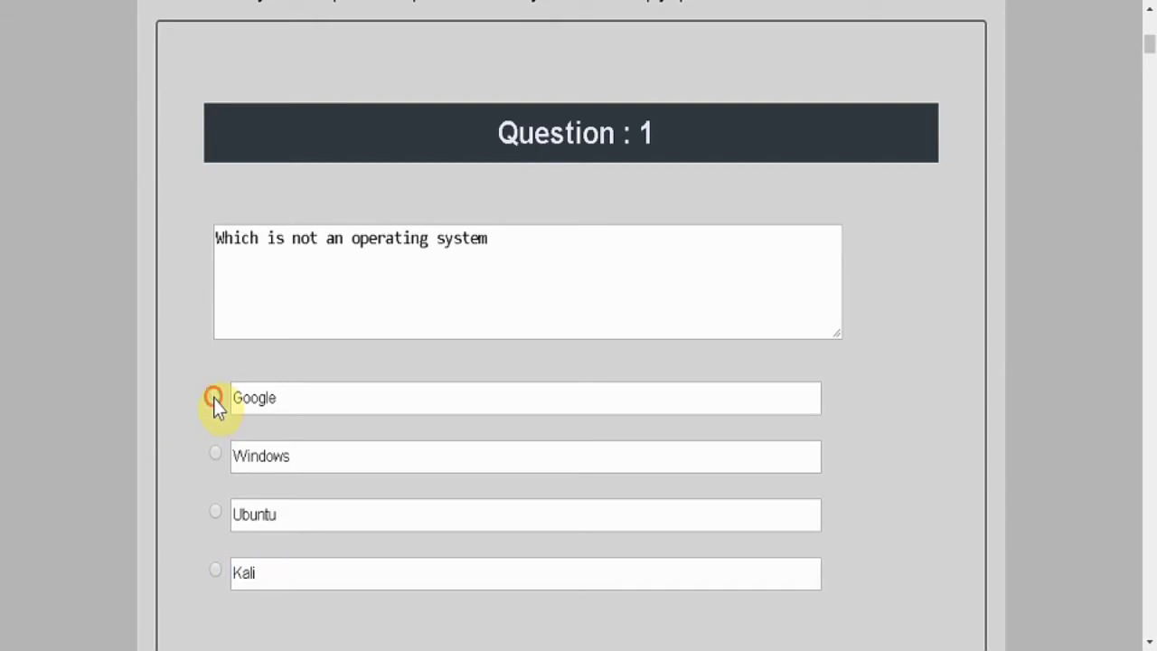
scroll(141, 404, "down", 5)
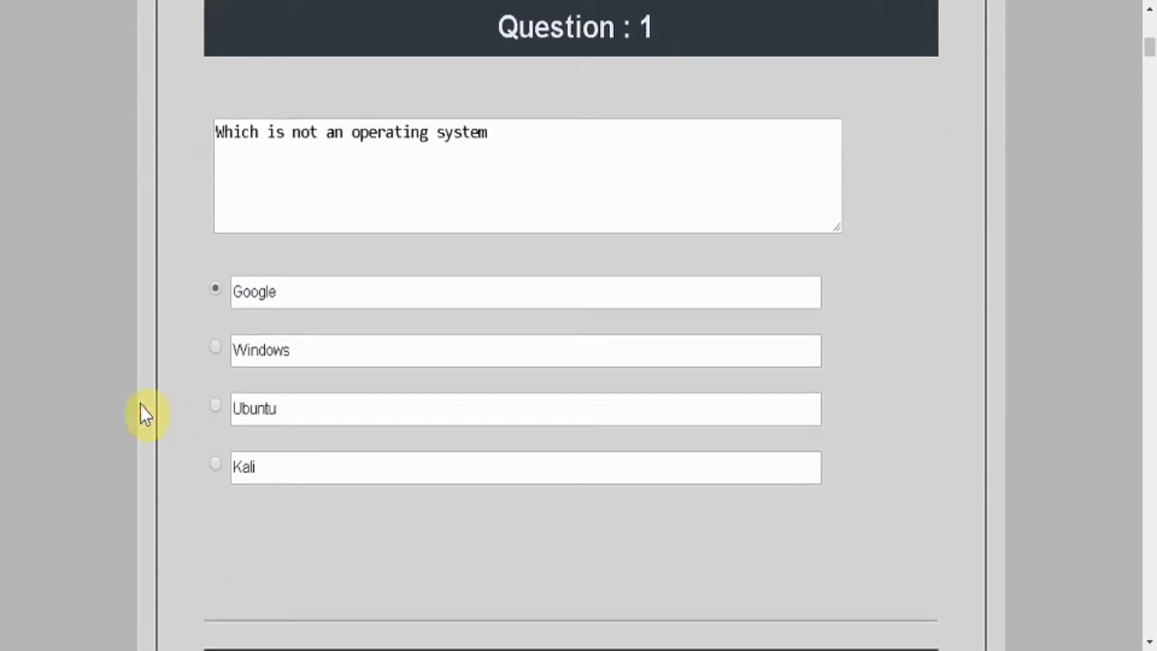
scroll(140, 414, "down", 3)
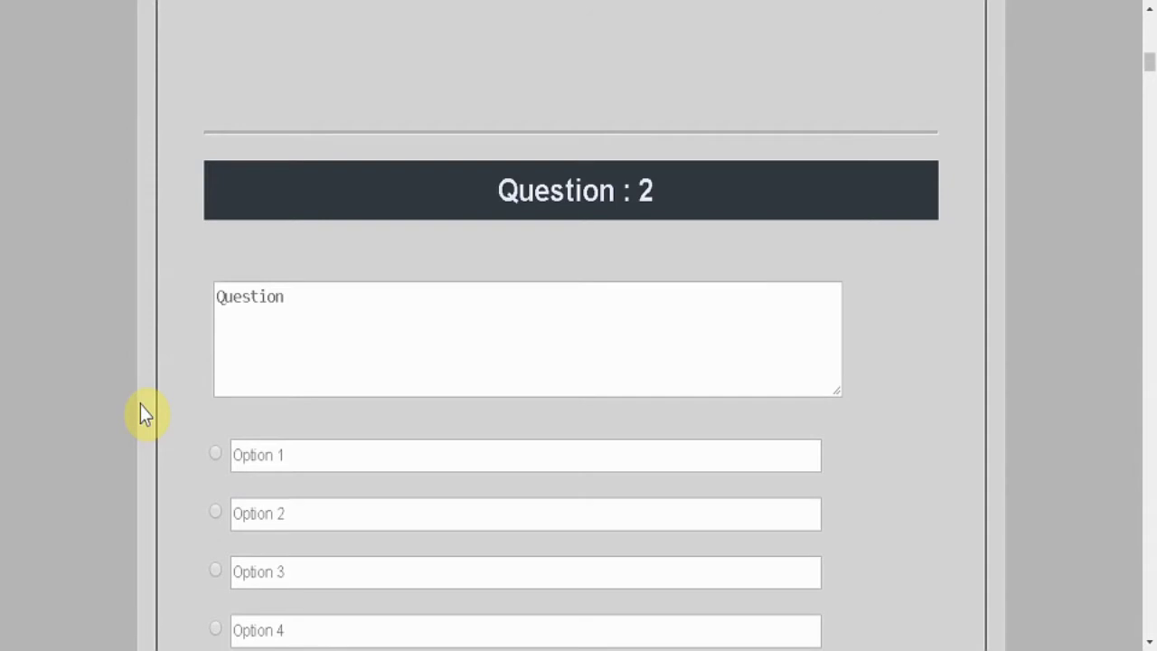
scroll(143, 423, "down", 20)
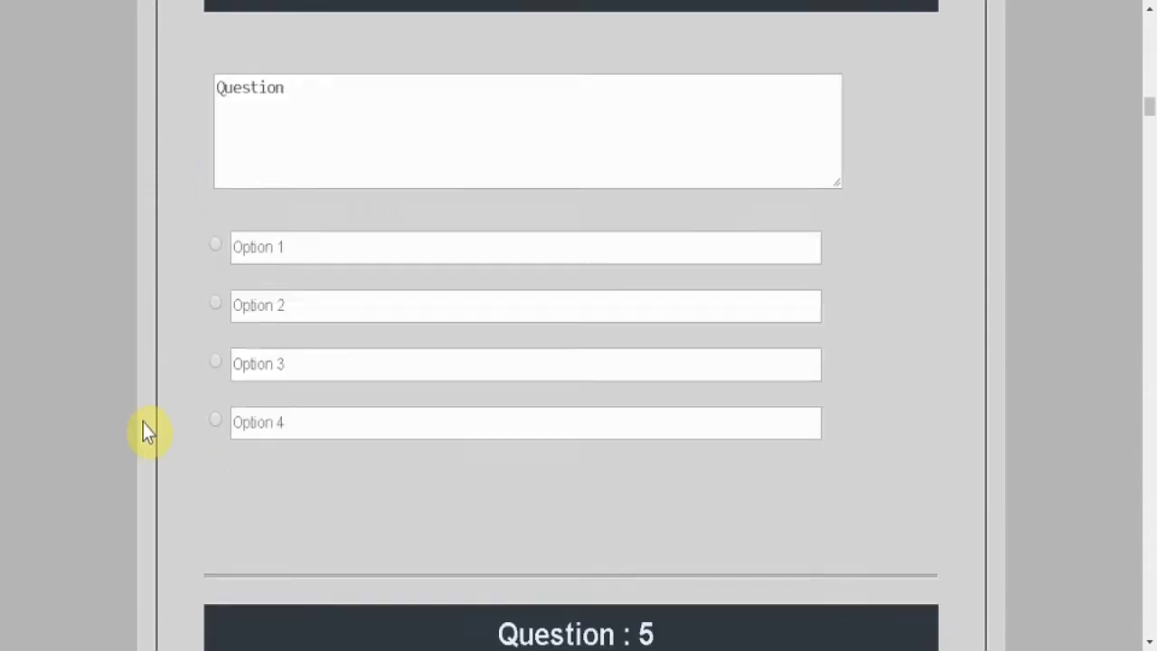
scroll(142, 423, "down", 3)
scroll(143, 423, "up", 20)
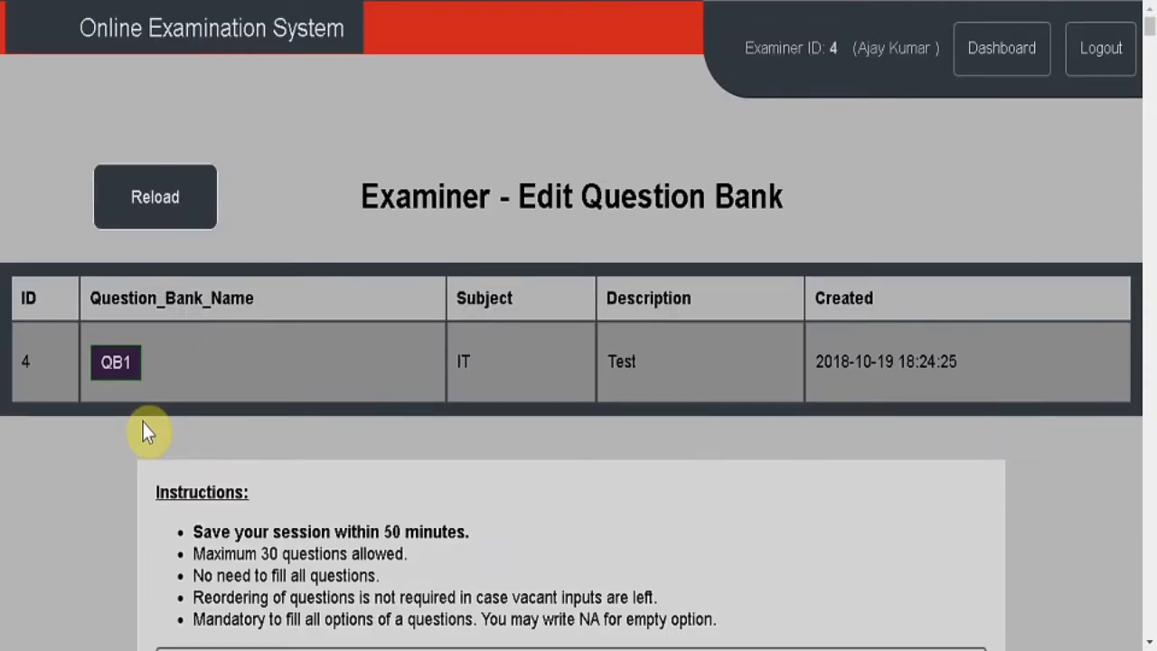
scroll(143, 423, "down", 4)
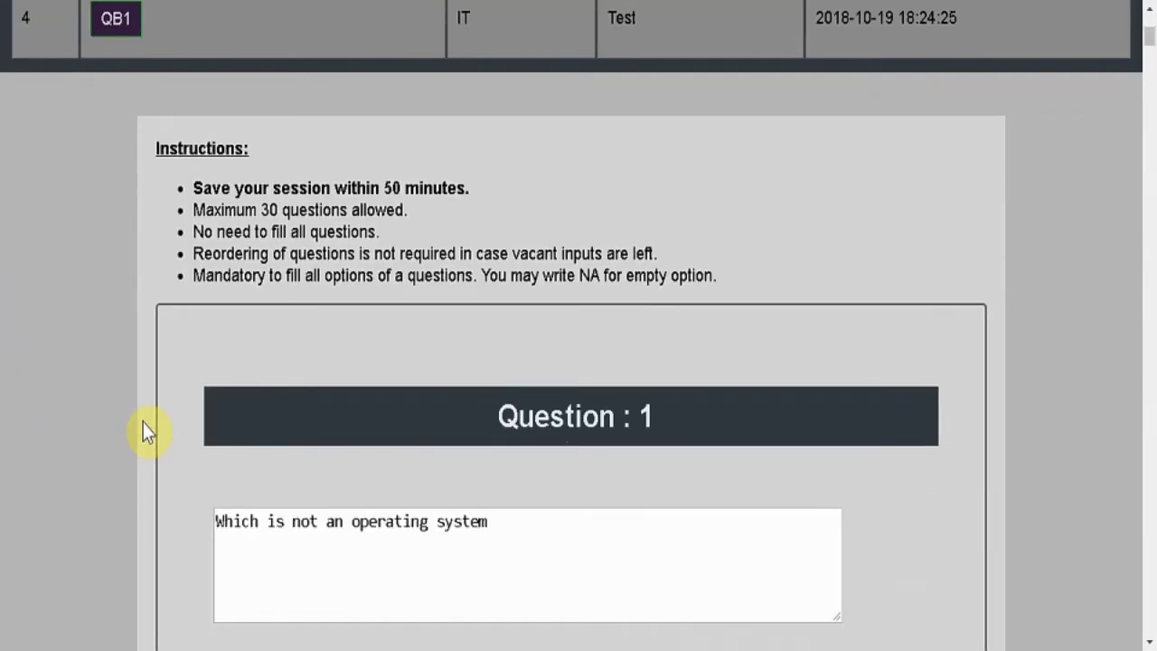
key("End")
scroll(143, 422, "up", 2)
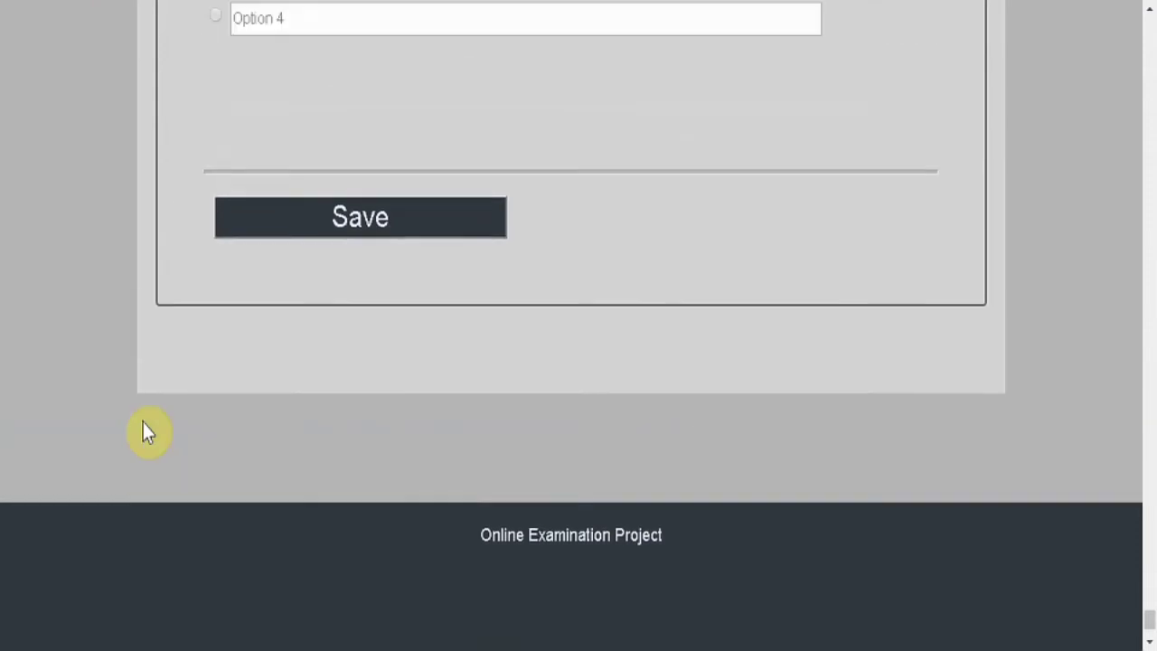
scroll(143, 422, "up", 1)
left_click(340, 297)
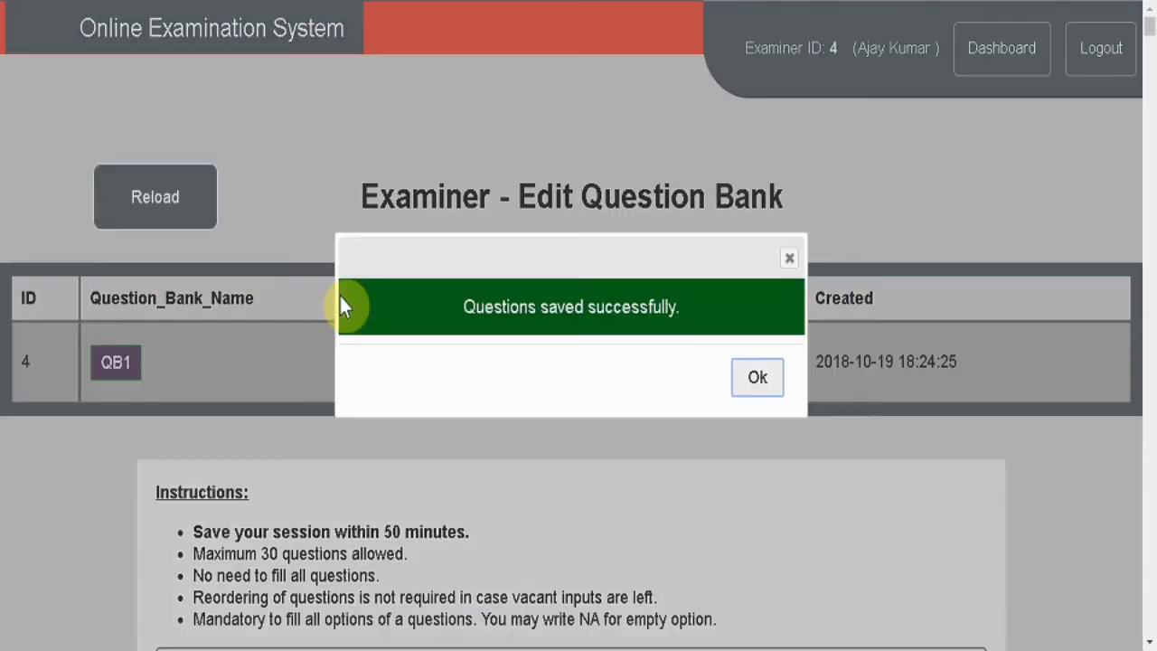
Dismiss the saved confirmation and go from the Dashboard to the Exams page.
left_click(743, 384)
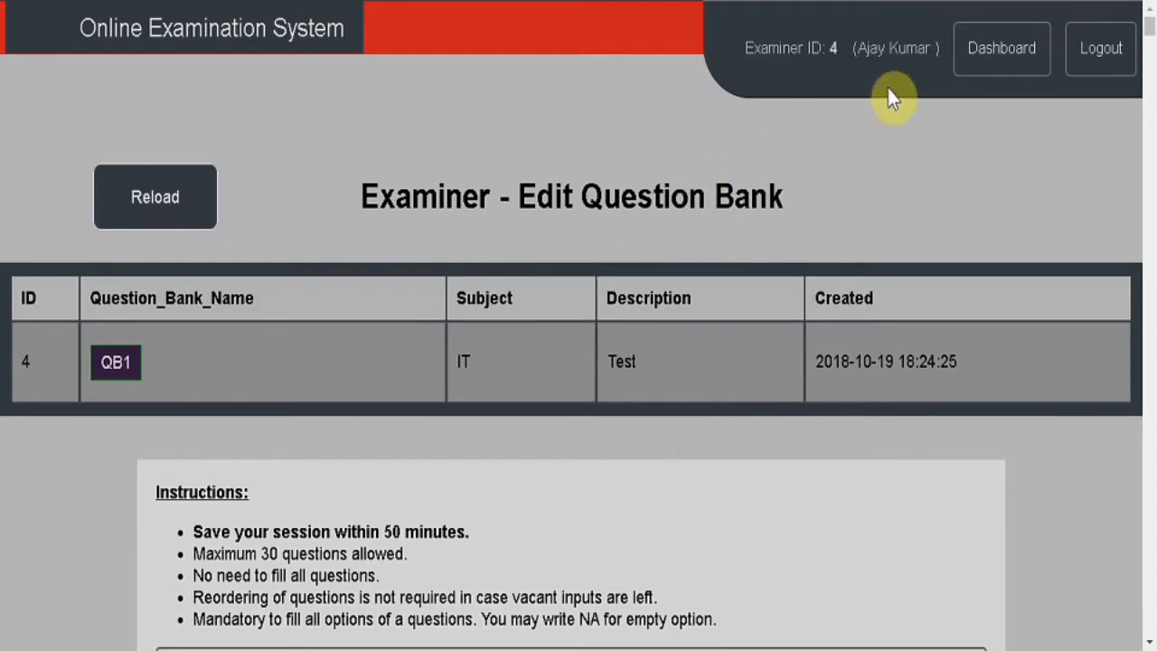
left_click(975, 48)
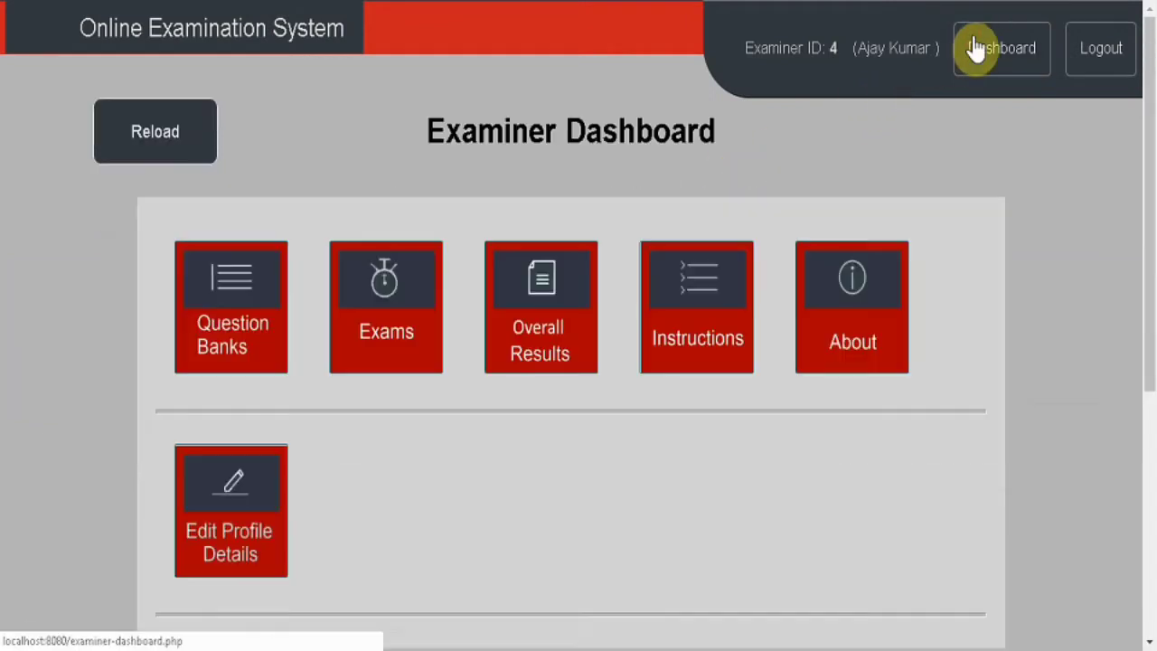
left_click(236, 314)
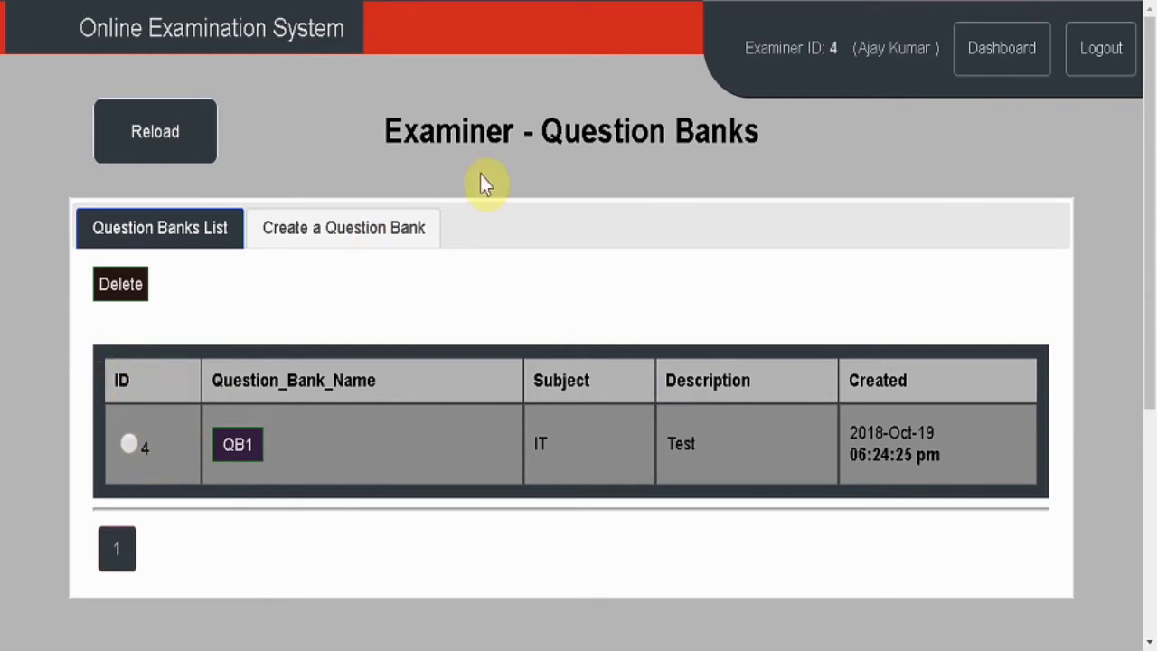
left_click(979, 72)
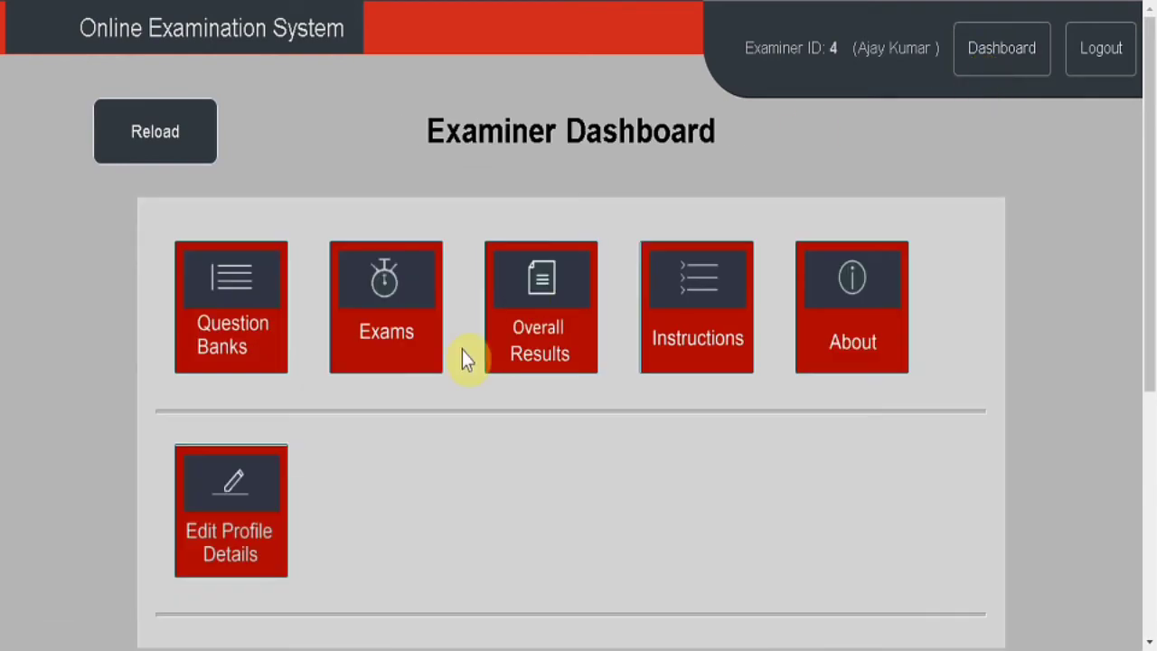
left_click(371, 341)
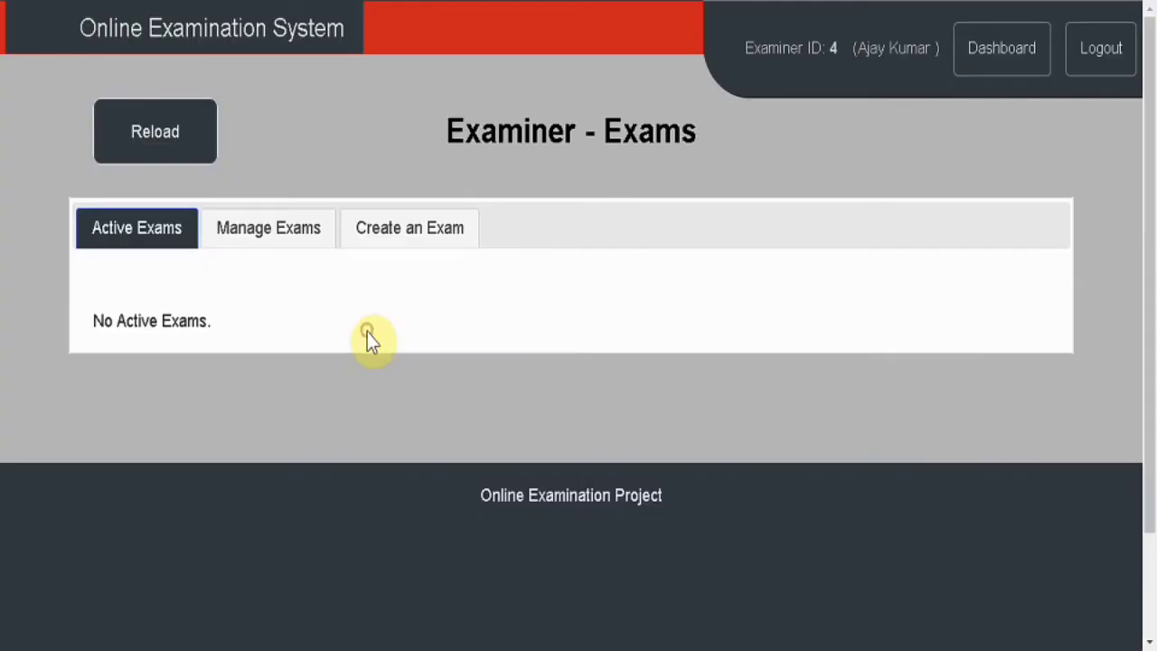
Start a new exam named Exam 1 with the saved exam password and 4-minute duration.
left_click(395, 230)
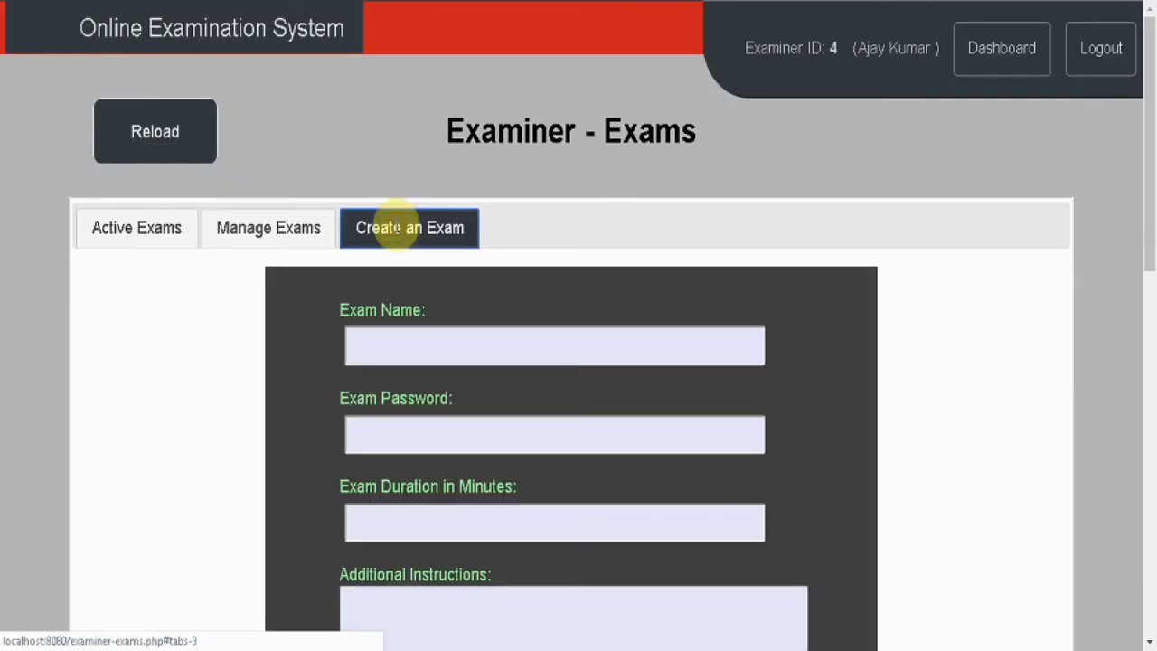
scroll(332, 334, "down", 1)
left_click(381, 318)
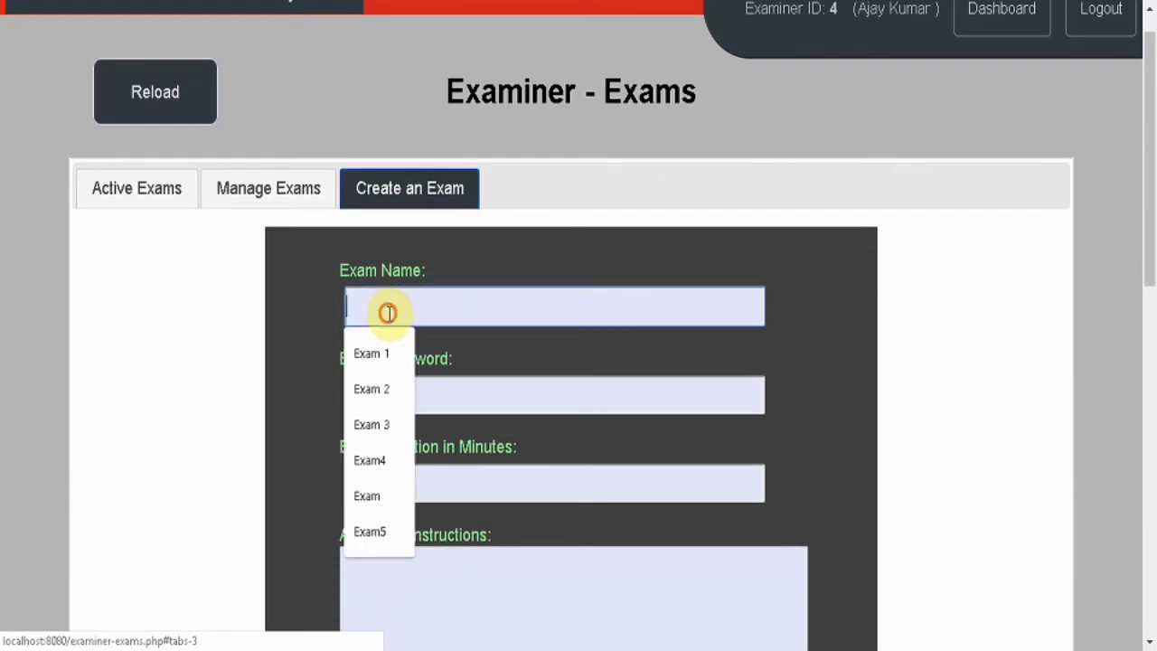
left_click(390, 353)
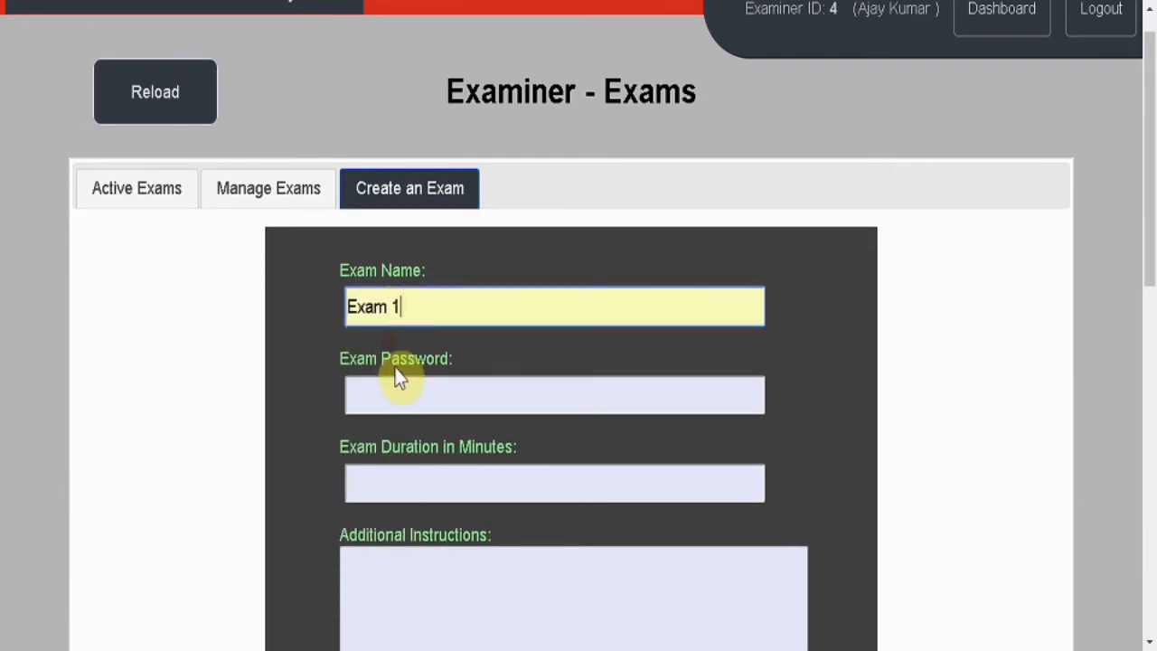
left_click(401, 387)
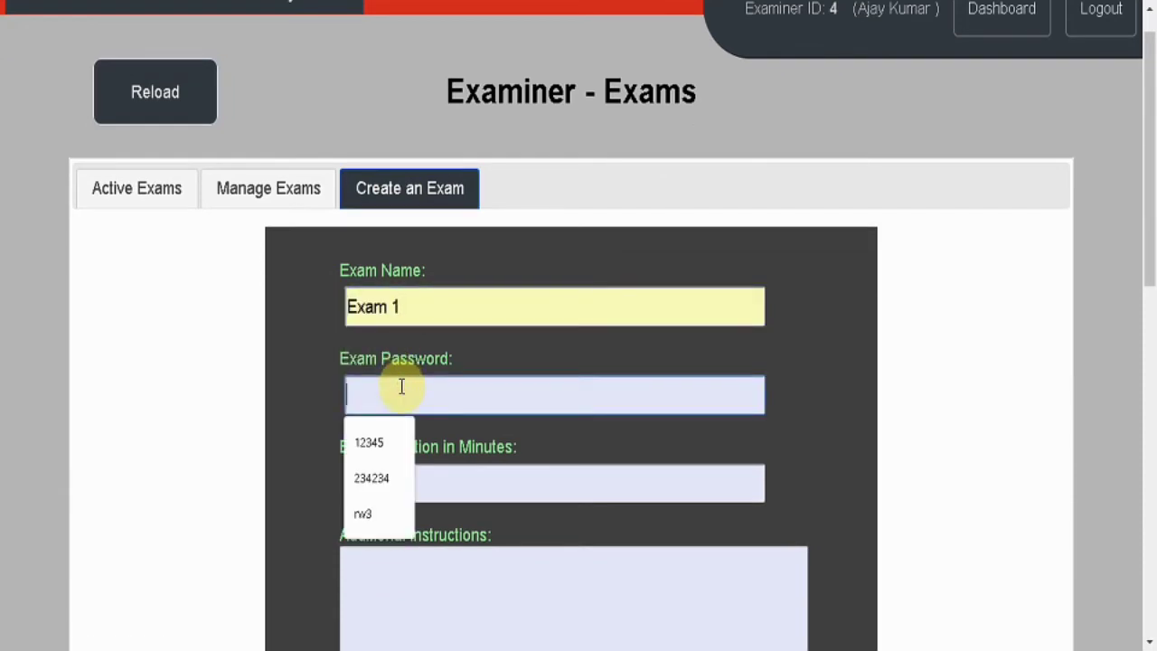
left_click(369, 443)
left_click(385, 482)
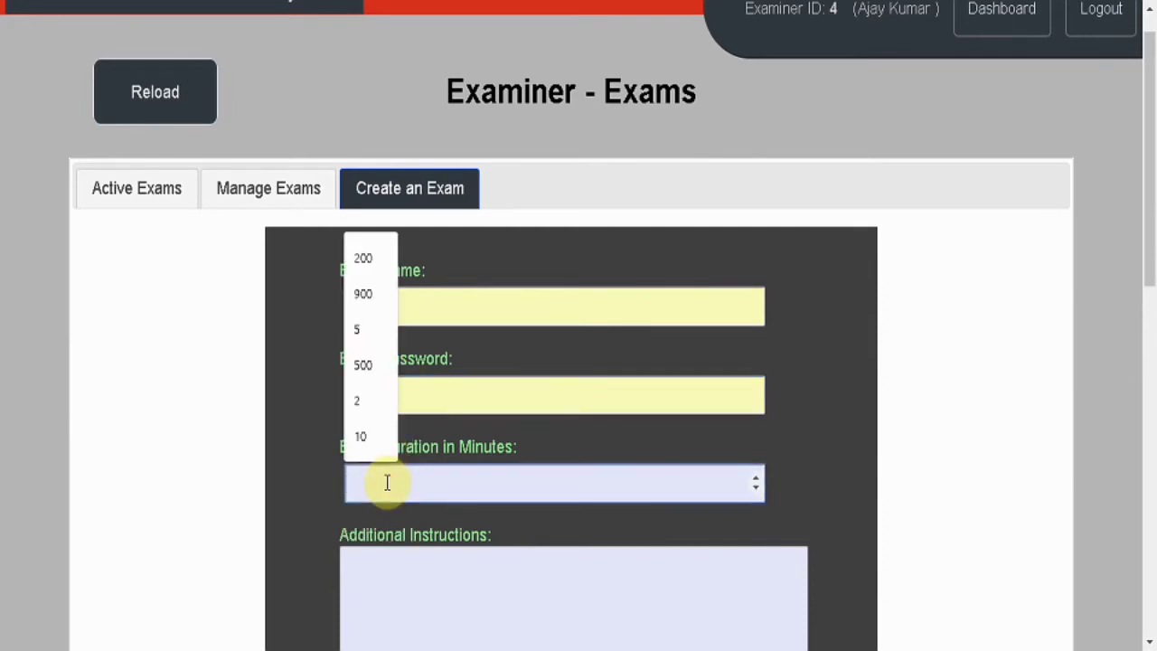
type("4")
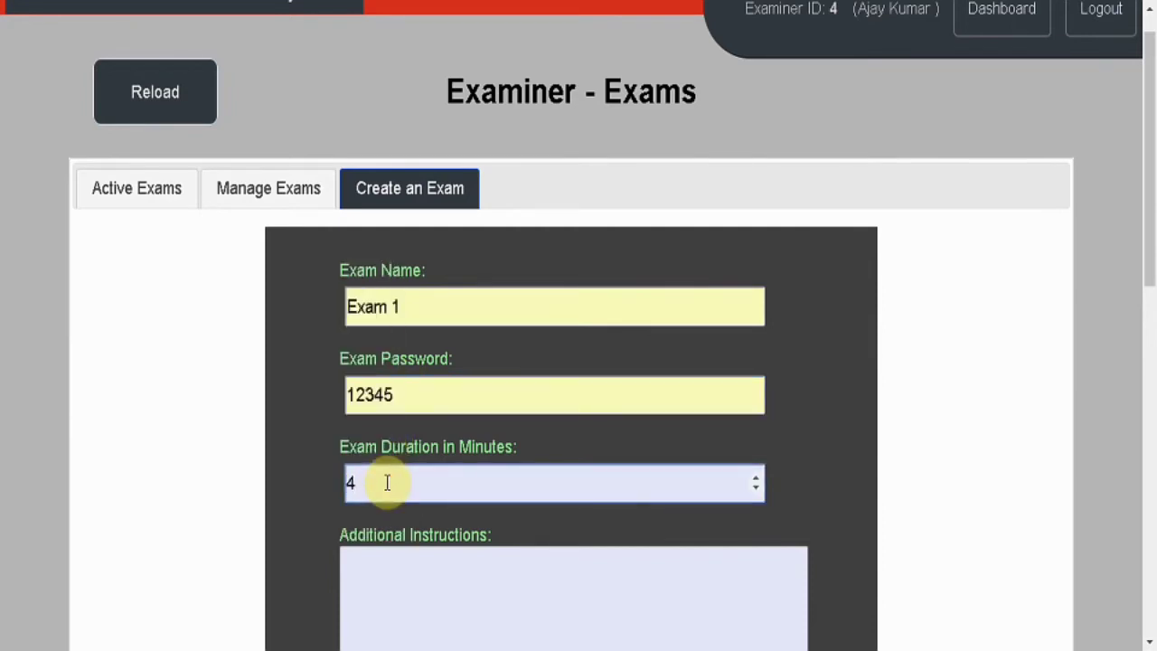
left_click(275, 489)
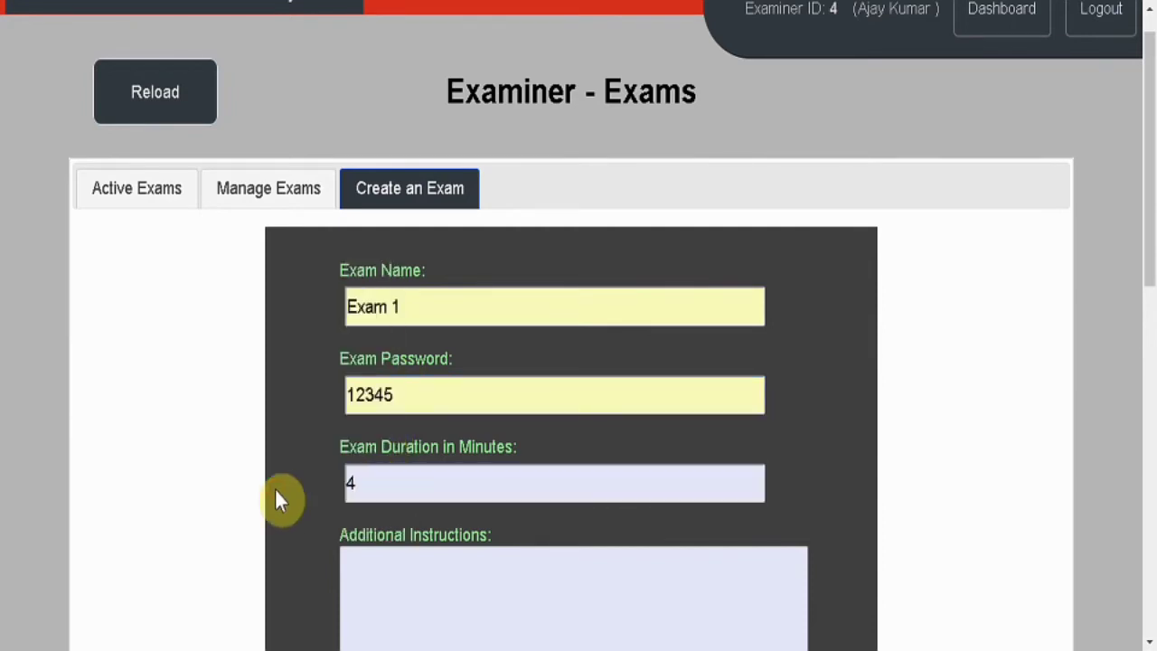
Set instructions Test, question bank ID 4 and 5 maximum questions, then create the exam.
left_click(396, 575)
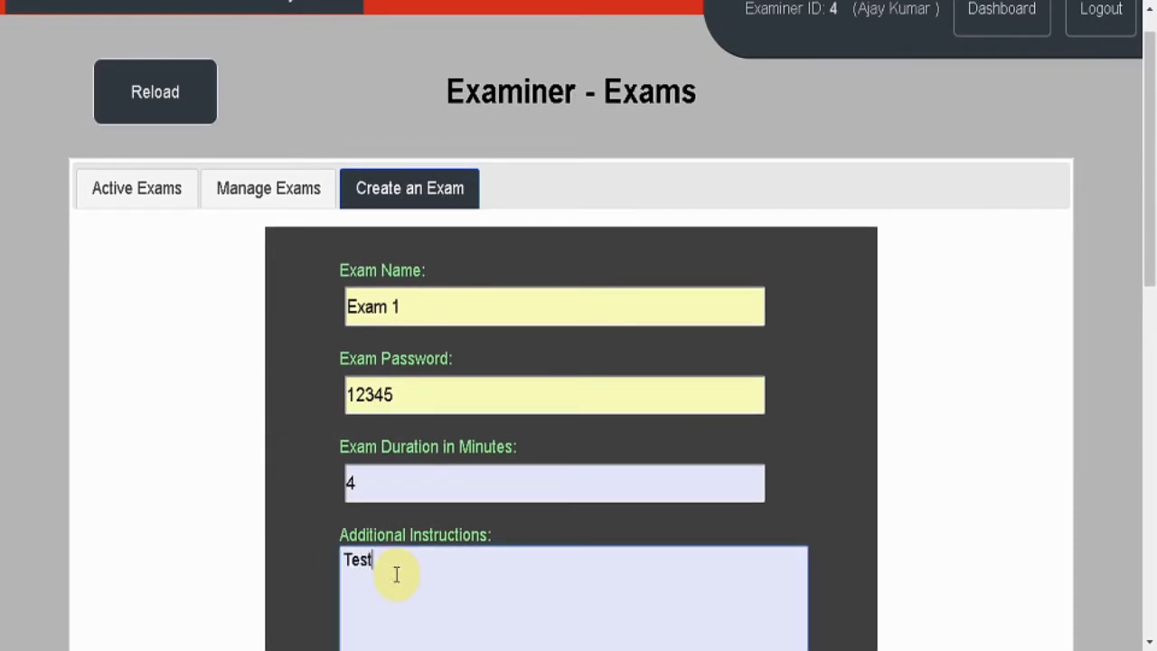
scroll(160, 426, "down", 3)
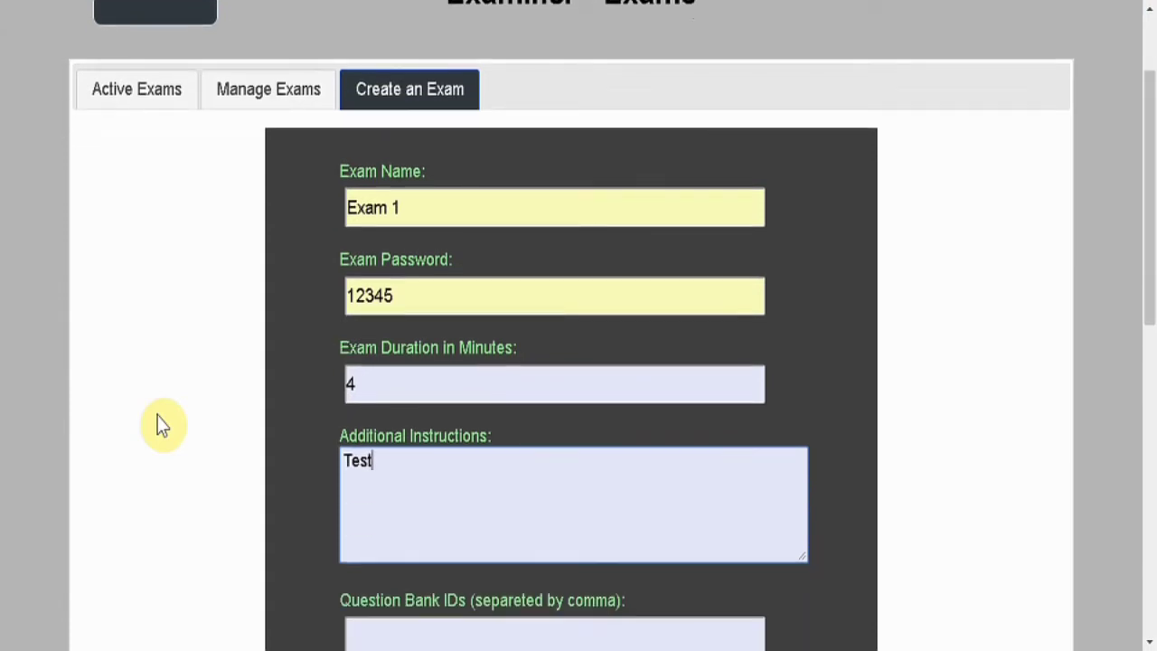
scroll(160, 426, "down", 3)
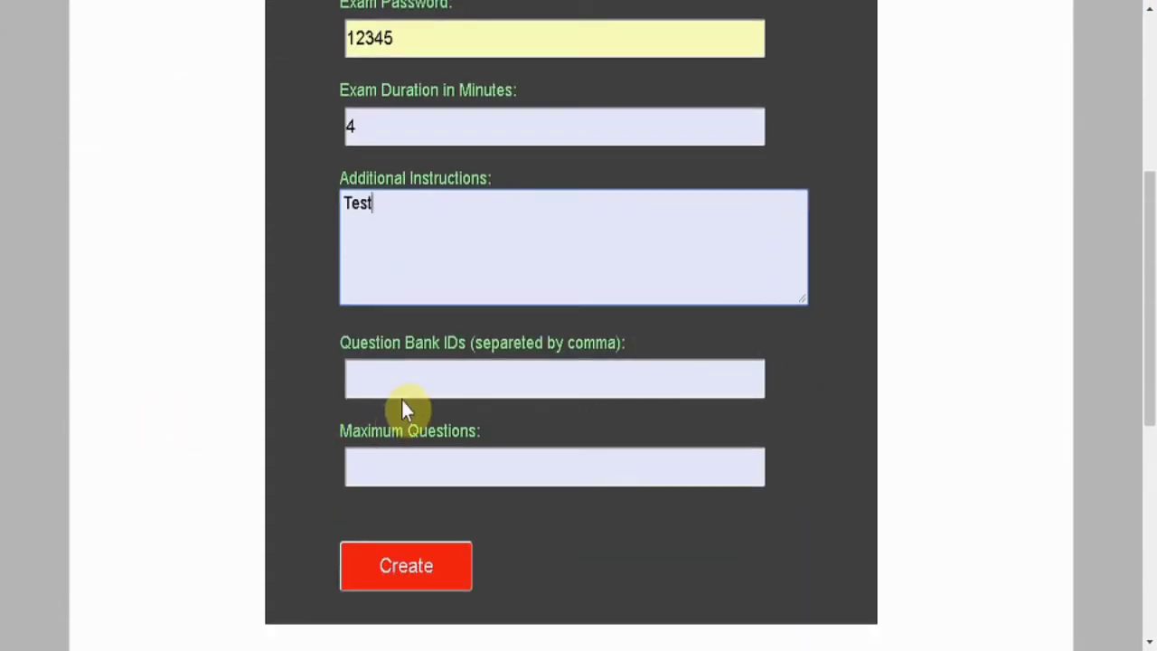
left_click(398, 376)
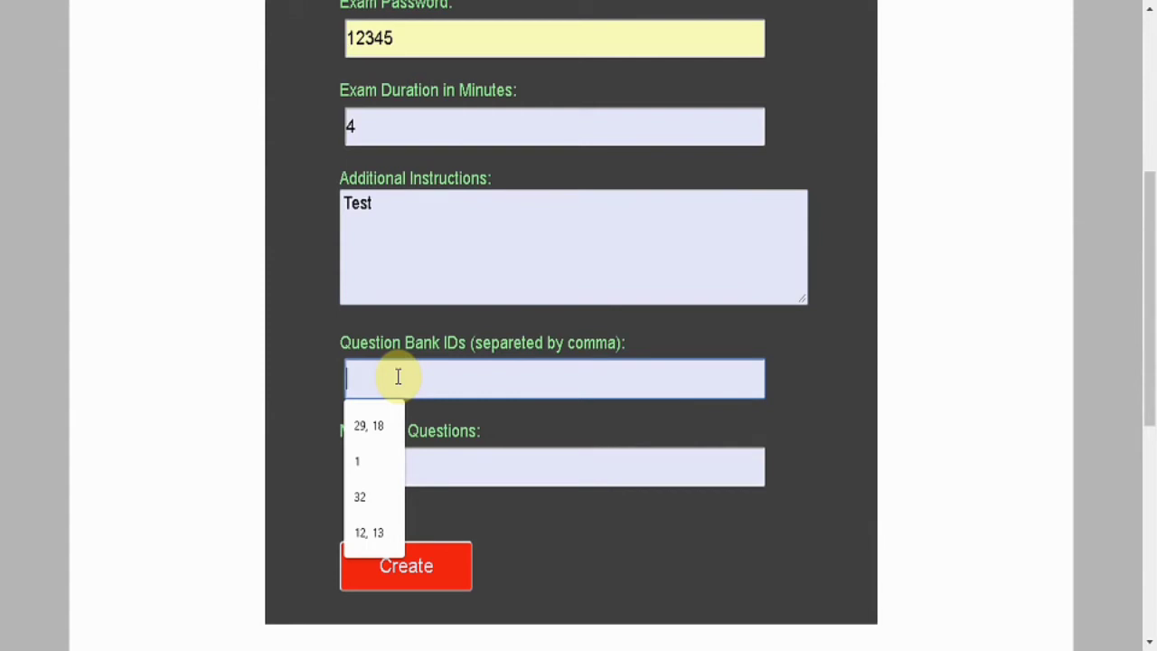
type("4")
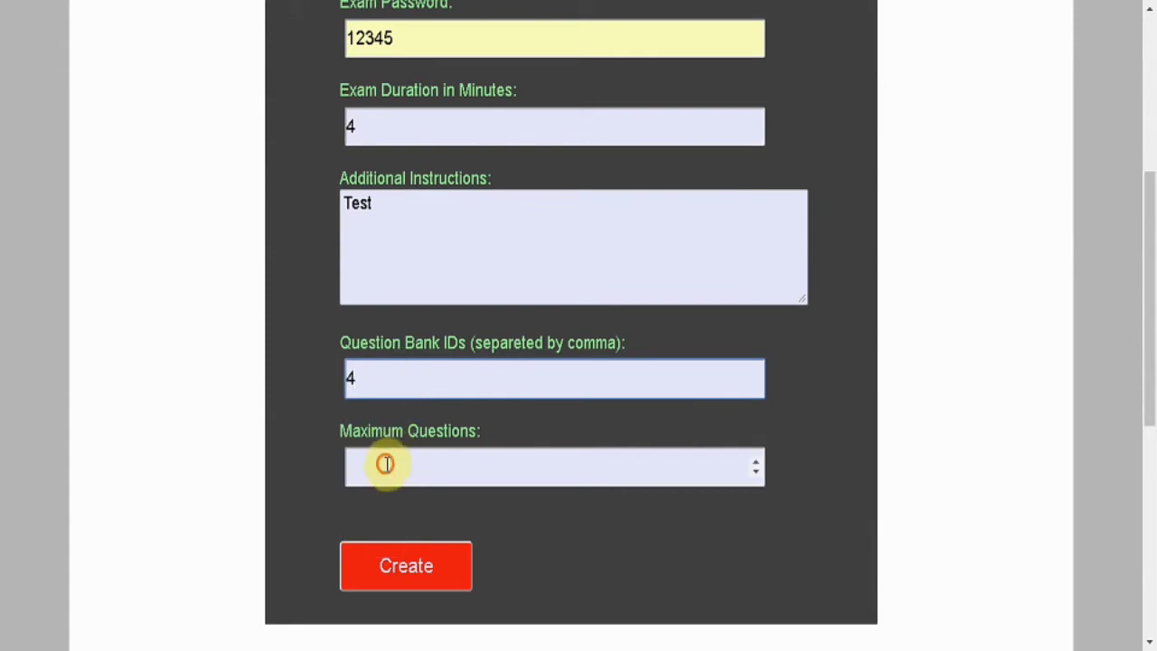
left_click(387, 465)
type("5")
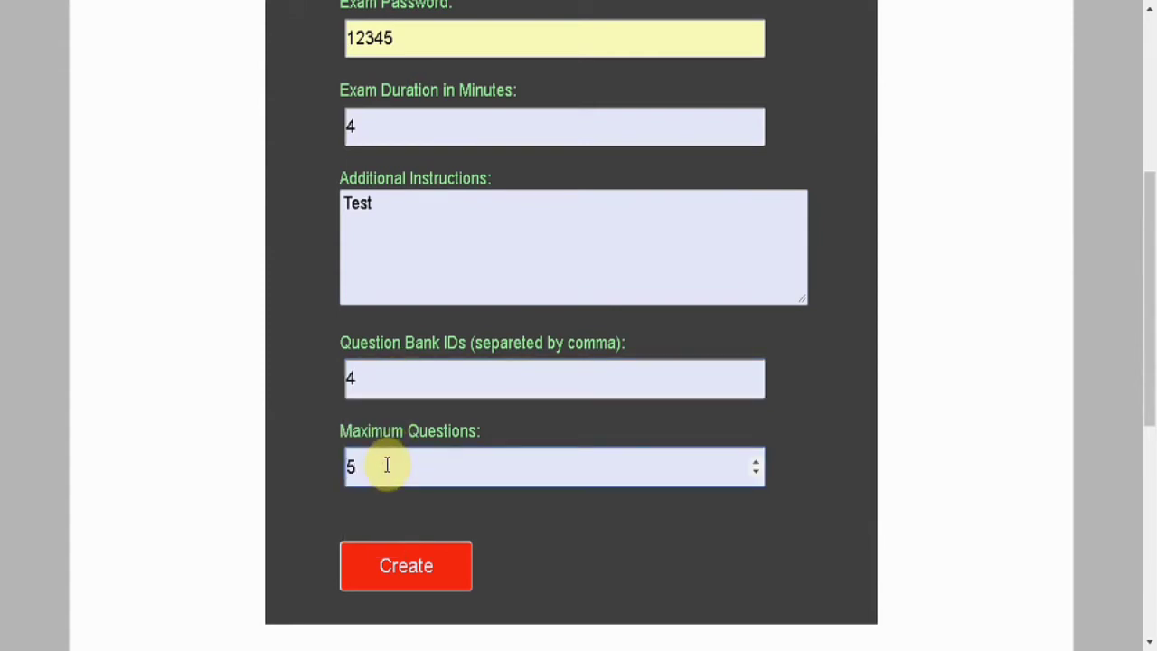
left_click(373, 566)
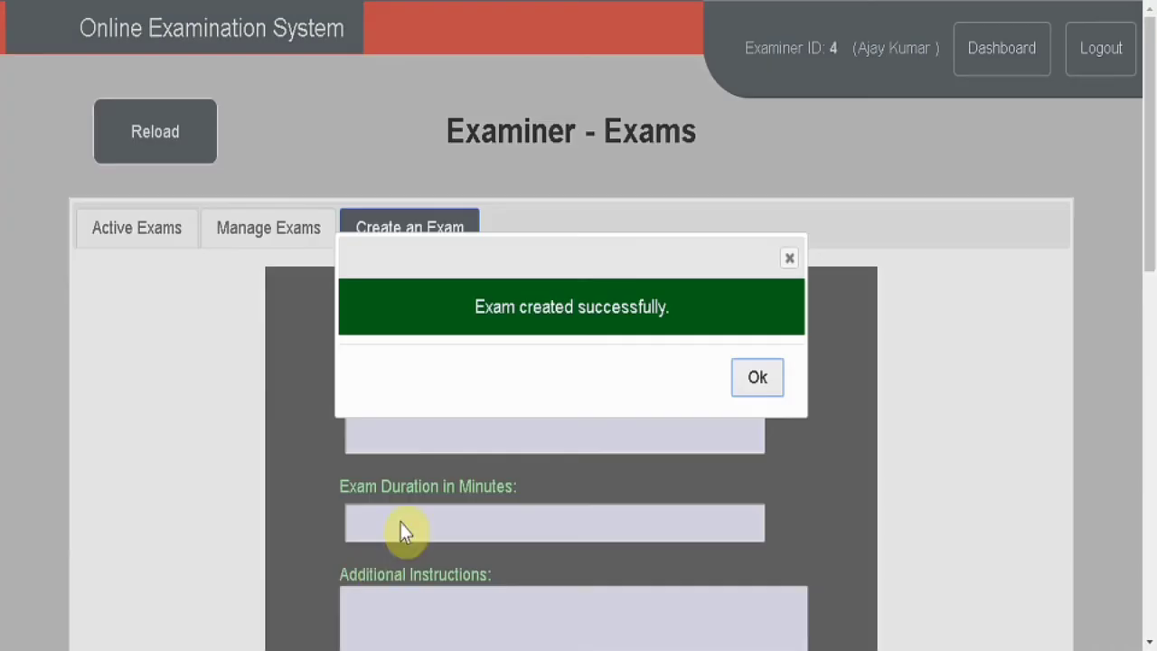
left_click(746, 380)
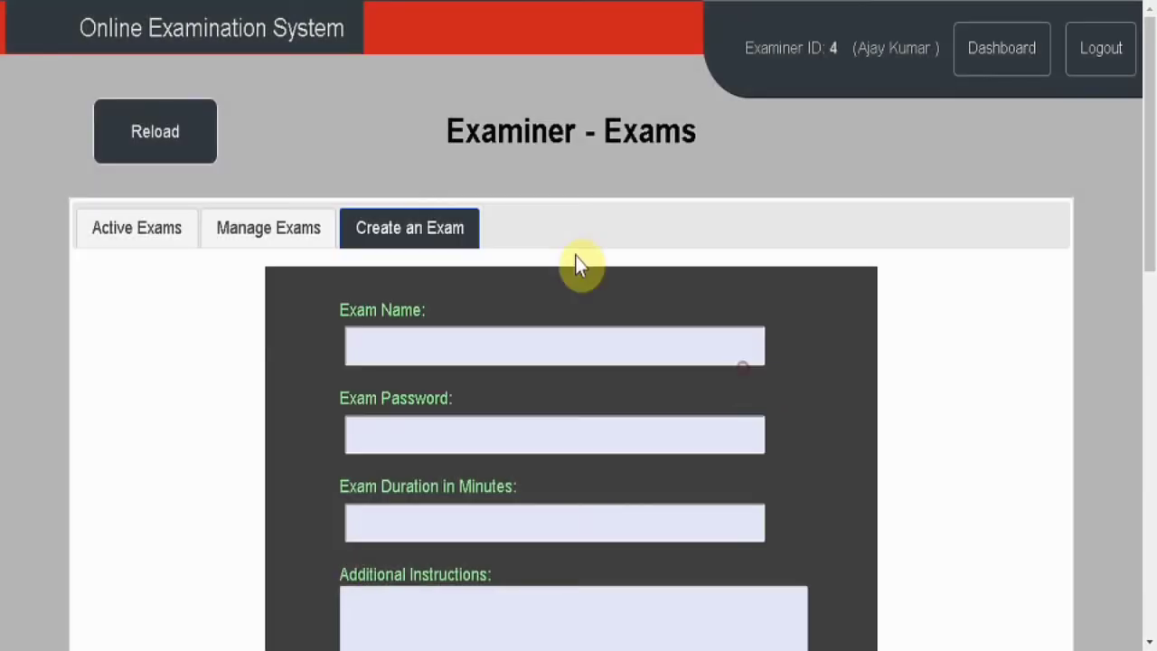
Start Exam 1 from Manage Exams, check it under Active Exams, and return to the Dashboard.
left_click(256, 242)
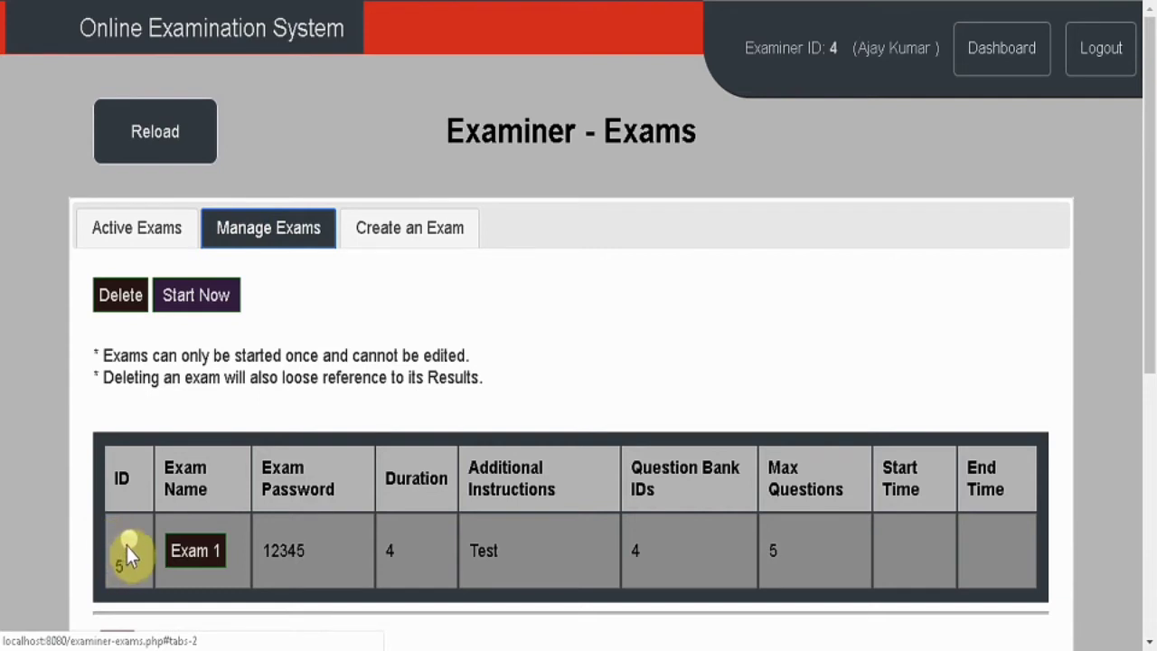
left_click(127, 542)
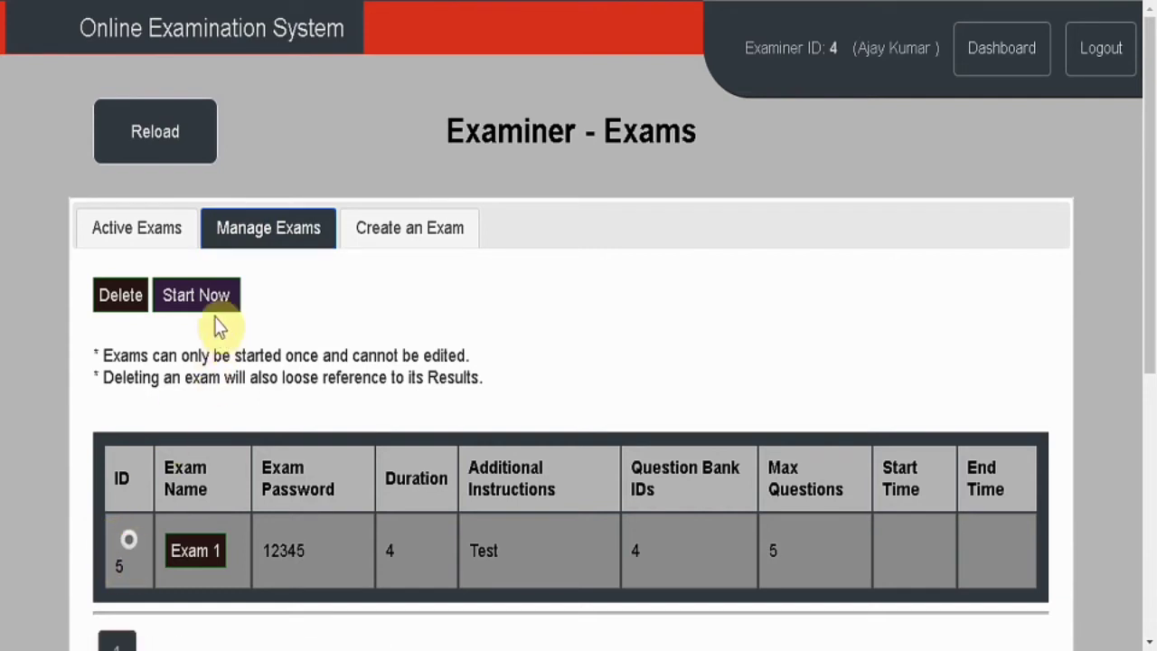
left_click(201, 298)
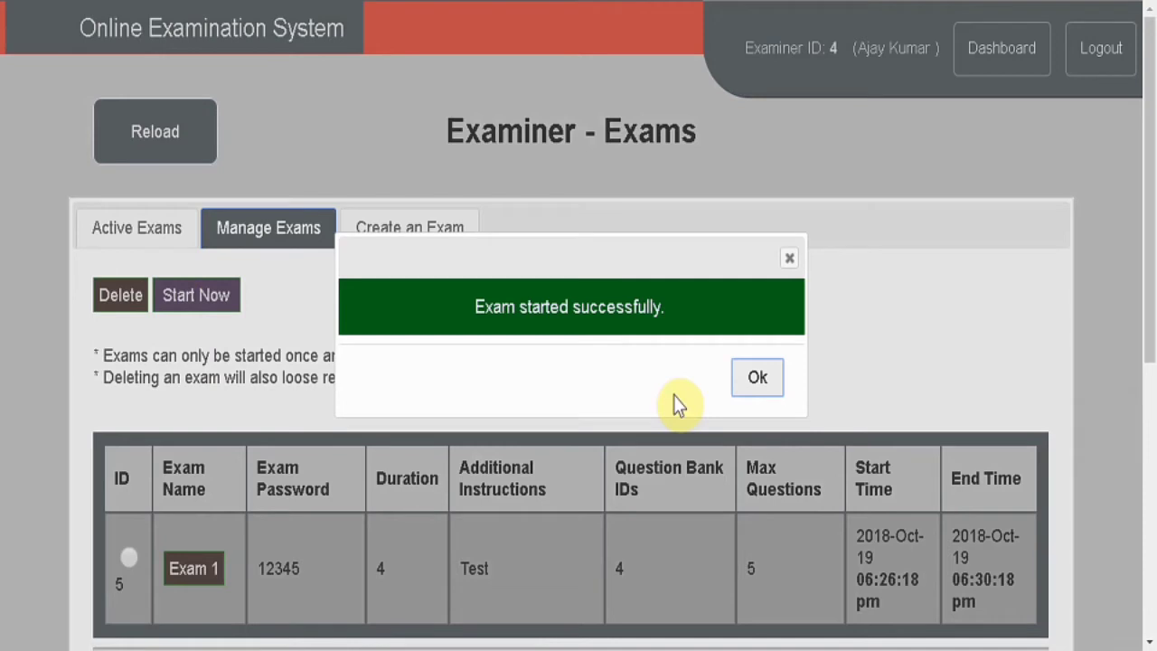
left_click(762, 379)
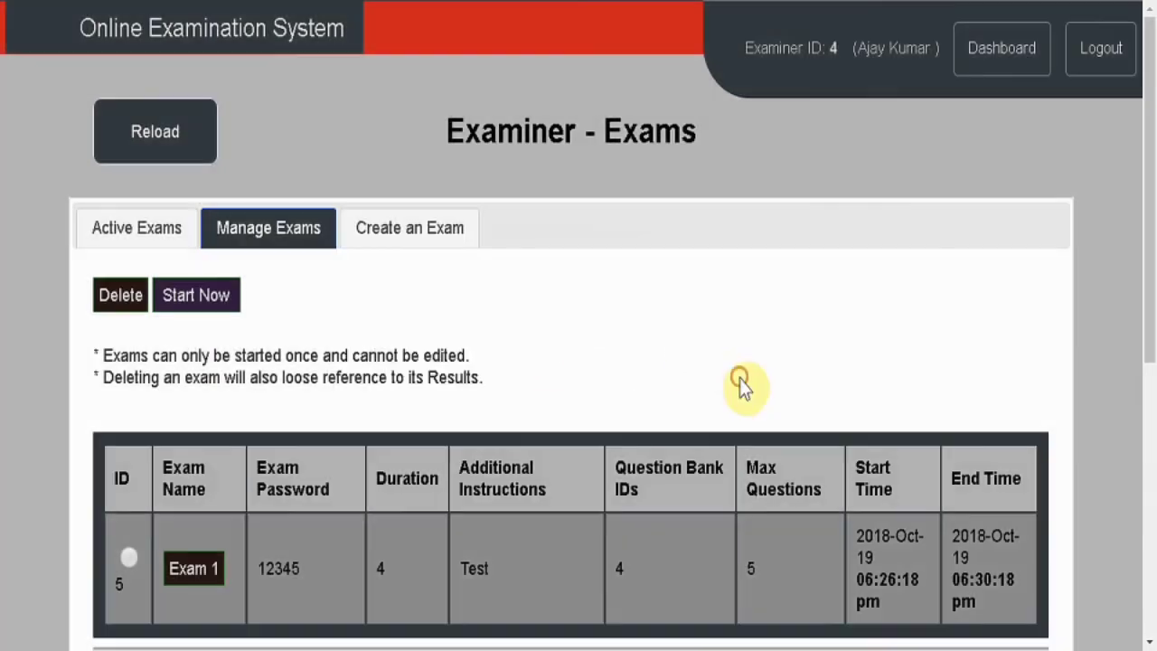
left_click(114, 231)
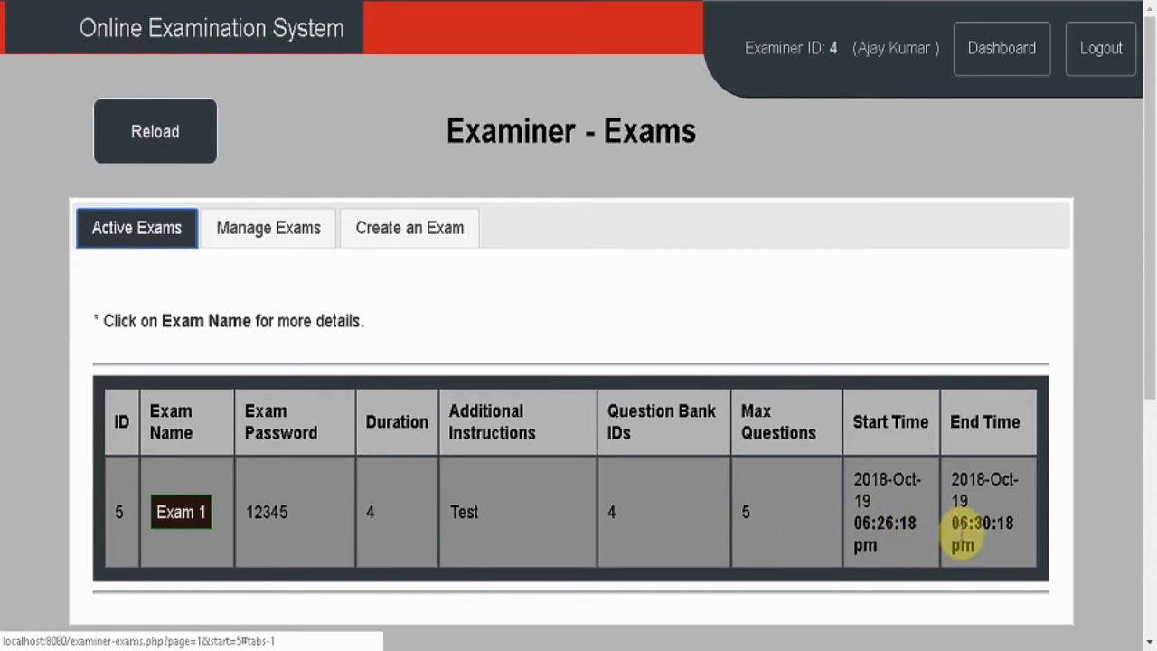
left_click(971, 77)
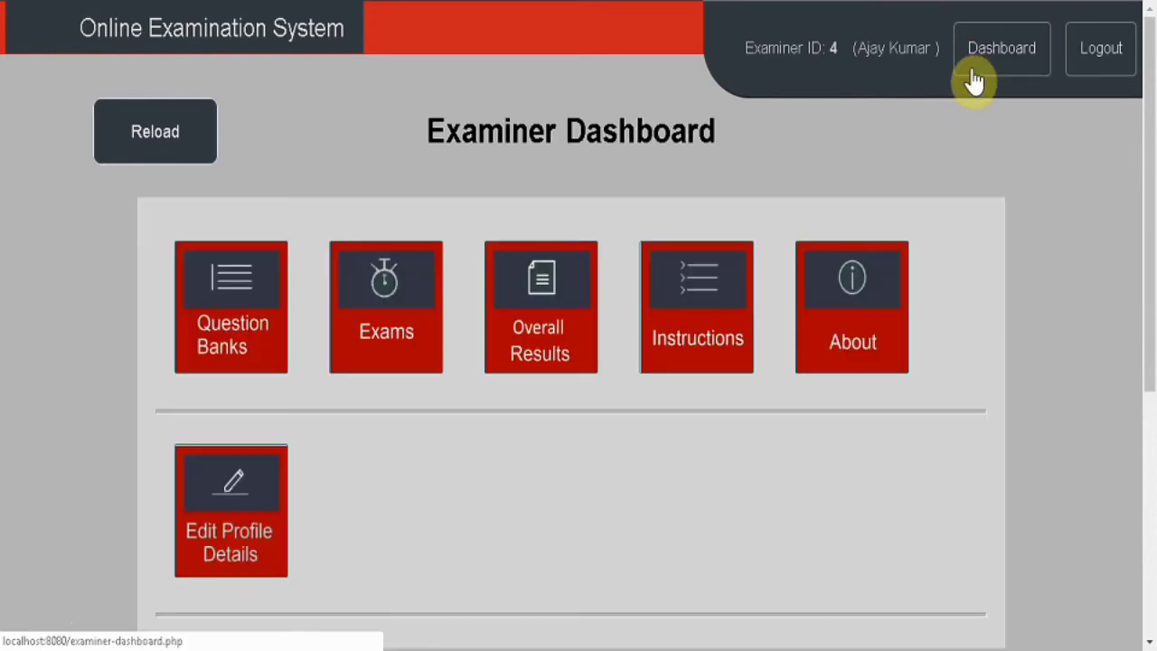
Open the home page in a new tab, open candidate sign-up, and enter the candidate's first and last name.
right_click(249, 42)
left_click(288, 52)
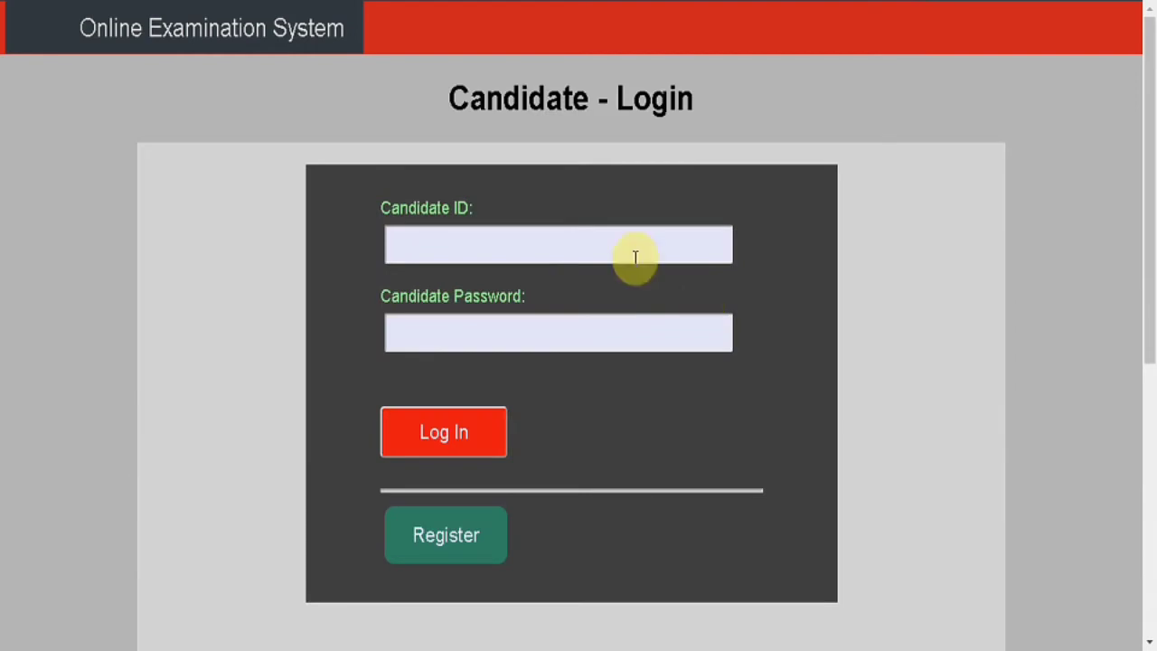
left_click(461, 543)
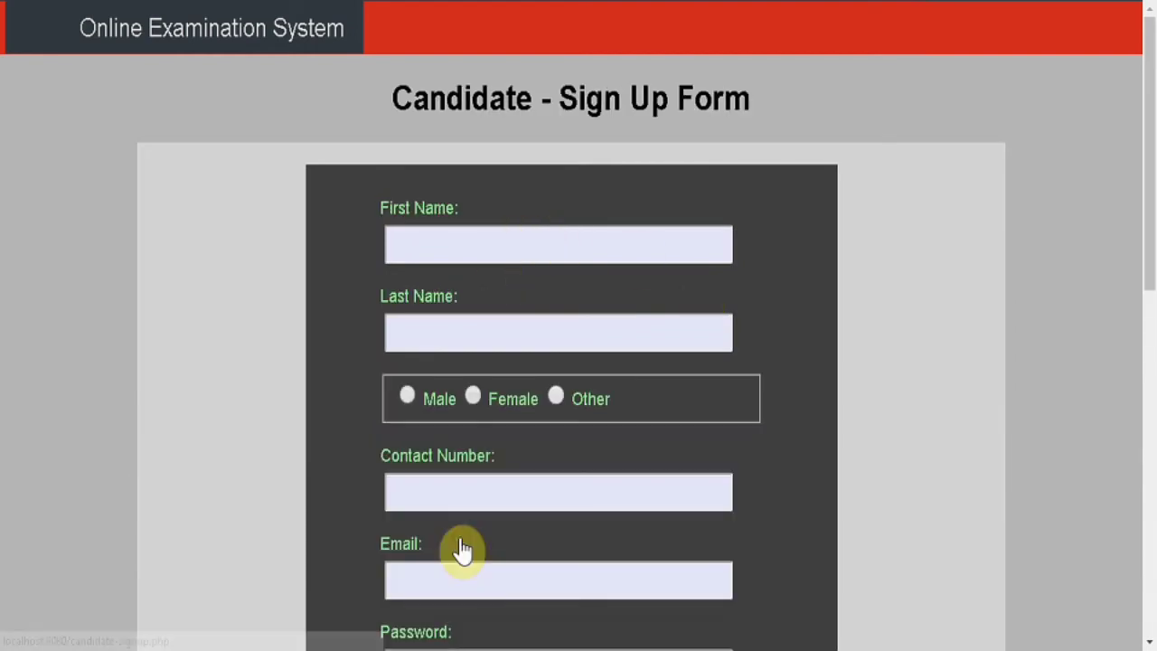
left_click(511, 241)
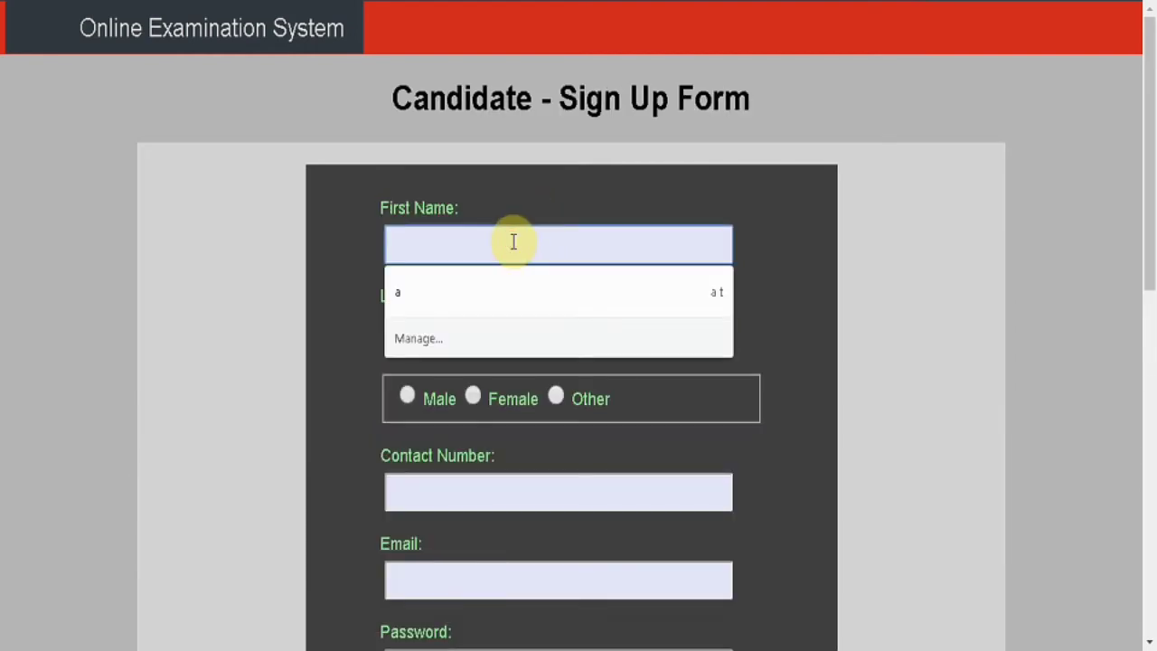
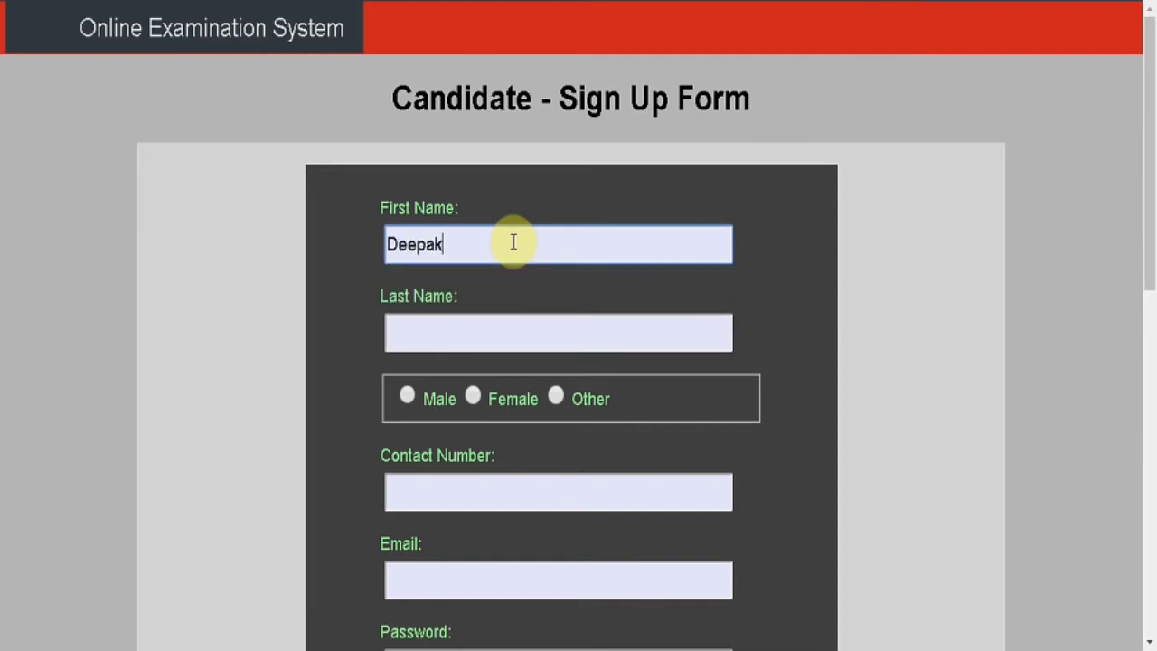
key("Tab")
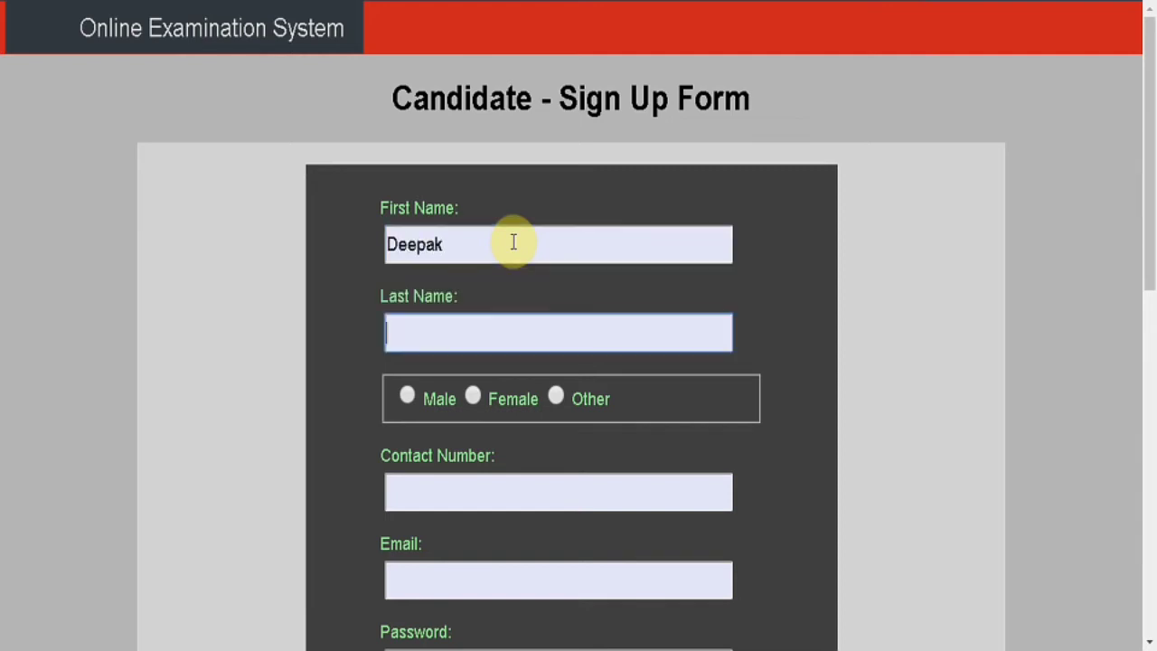
Set gender Male and fill in the candidate's contact number and e-mail address.
left_click(407, 396)
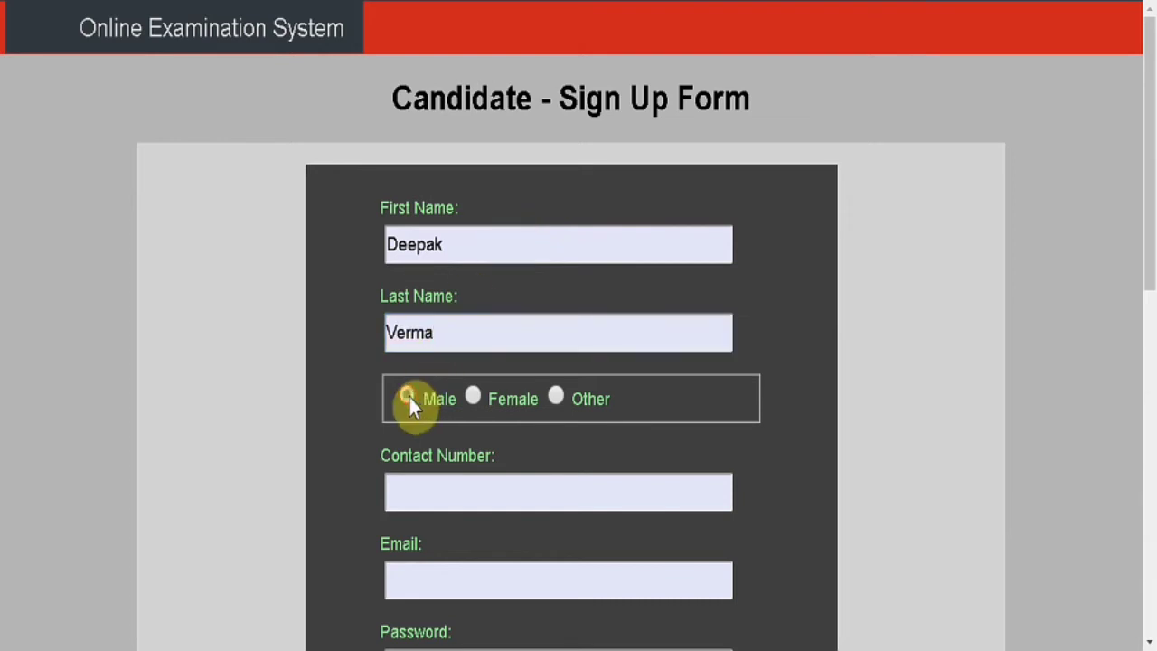
left_click(428, 488)
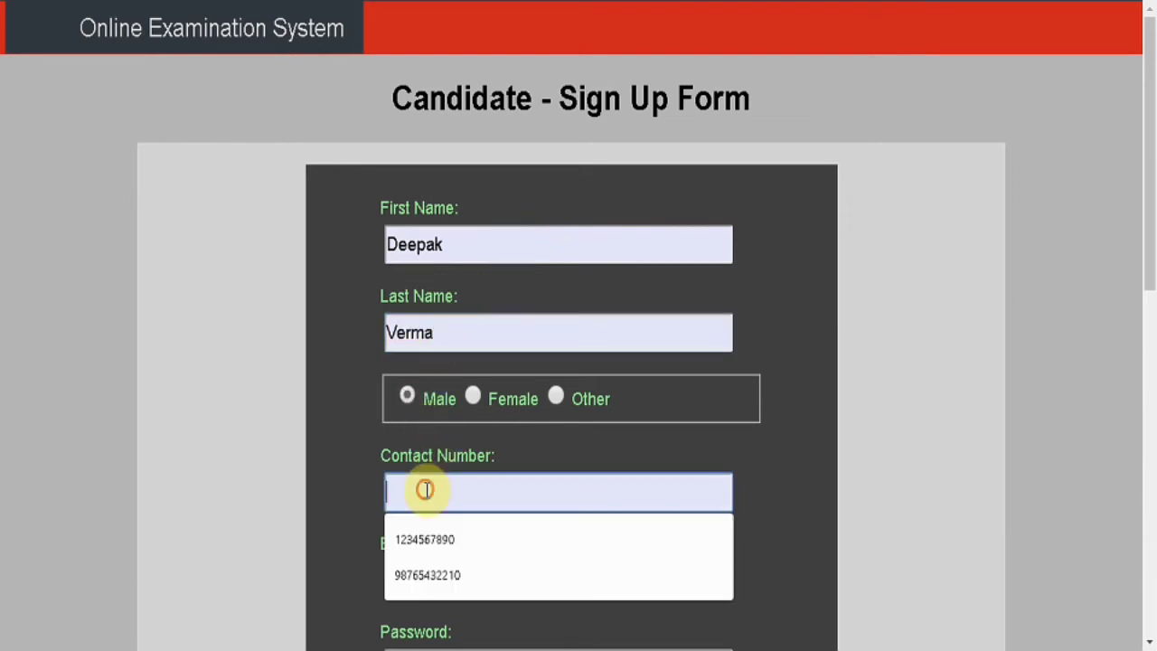
left_click(427, 571)
left_click(428, 570)
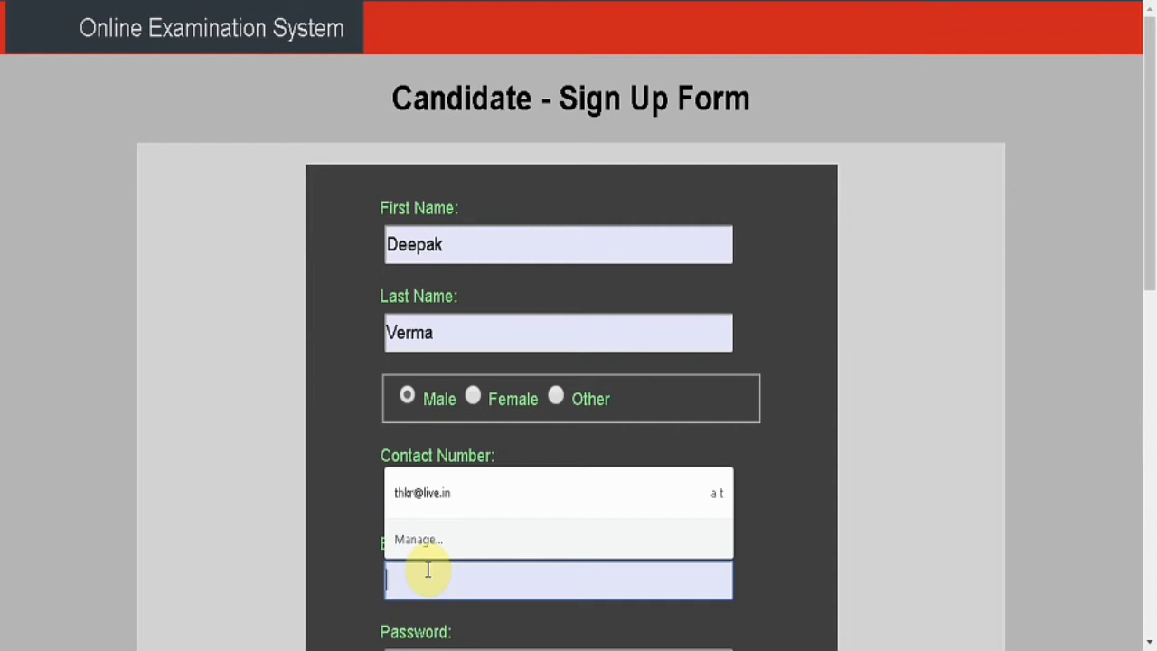
type("xyz@te")
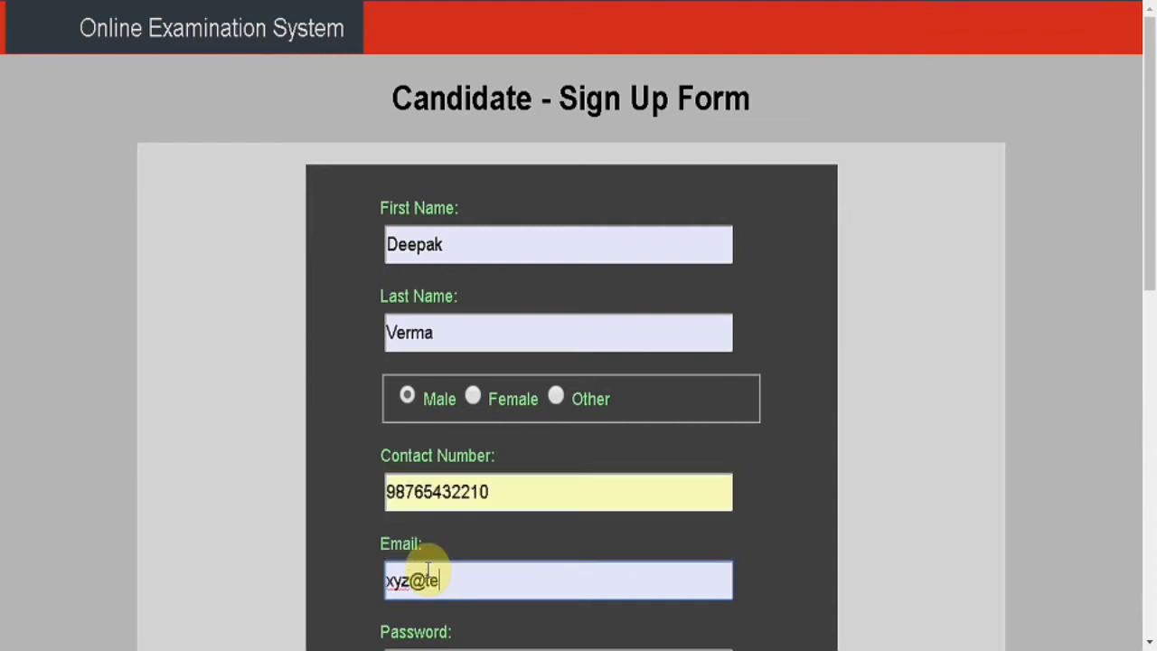
type("st.com")
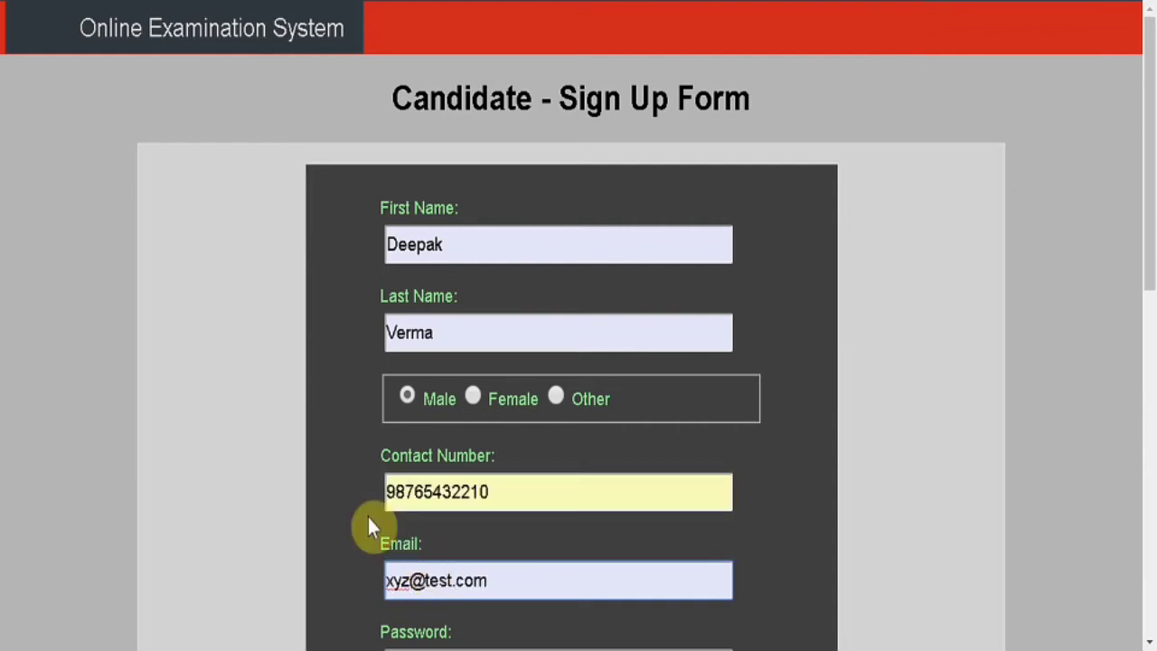
Enter and confirm the password, sign up, and go to the candidate login page.
scroll(349, 497, "down", 3)
left_click(396, 440)
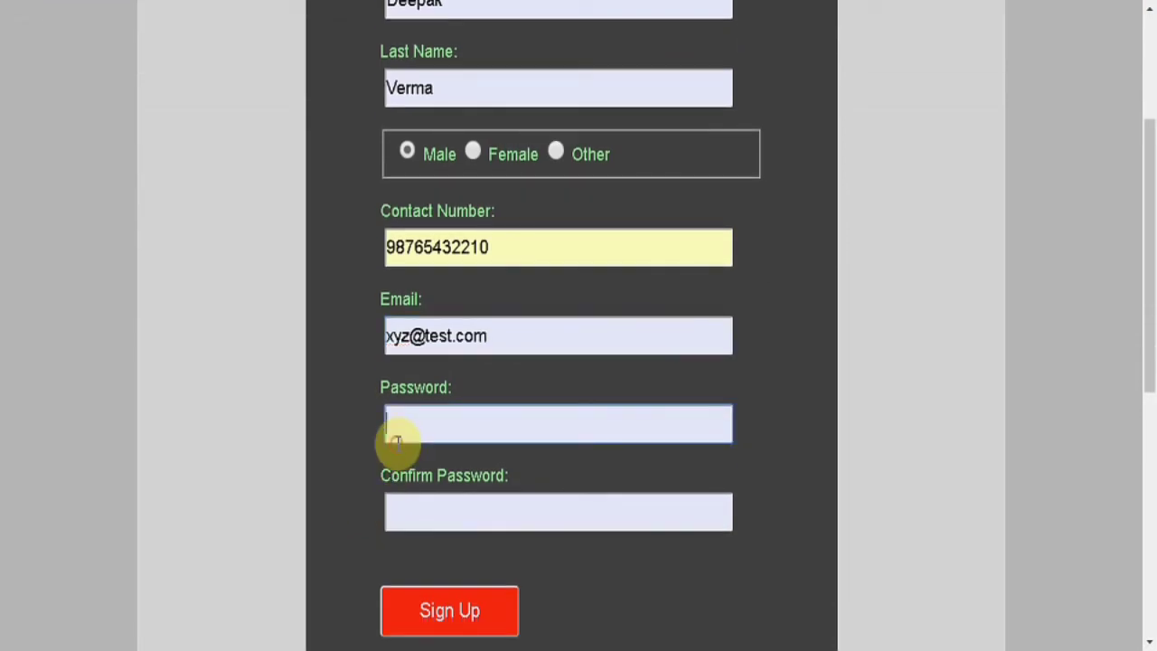
type("*****")
key("Tab")
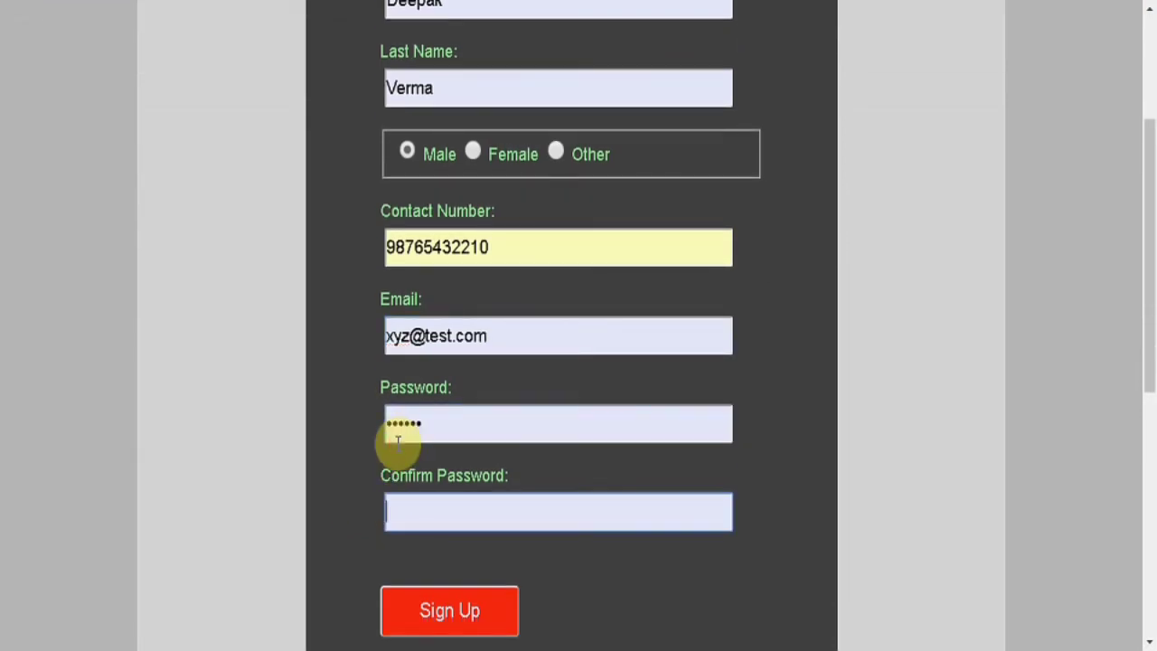
type("******")
left_click(421, 618)
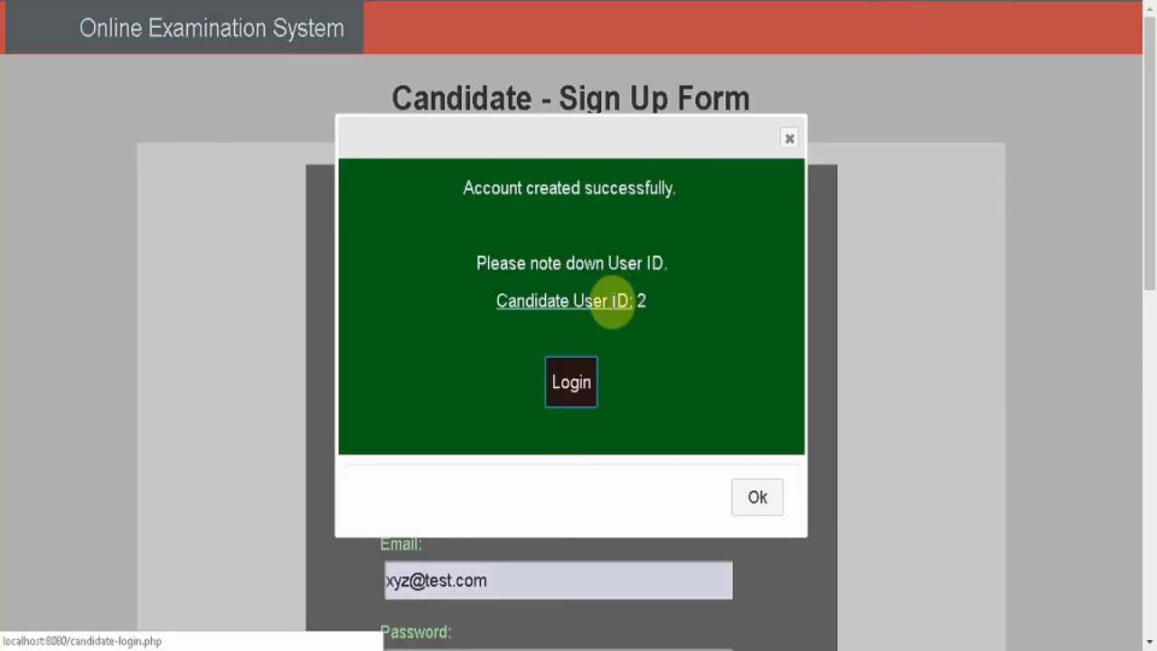
left_click(563, 391)
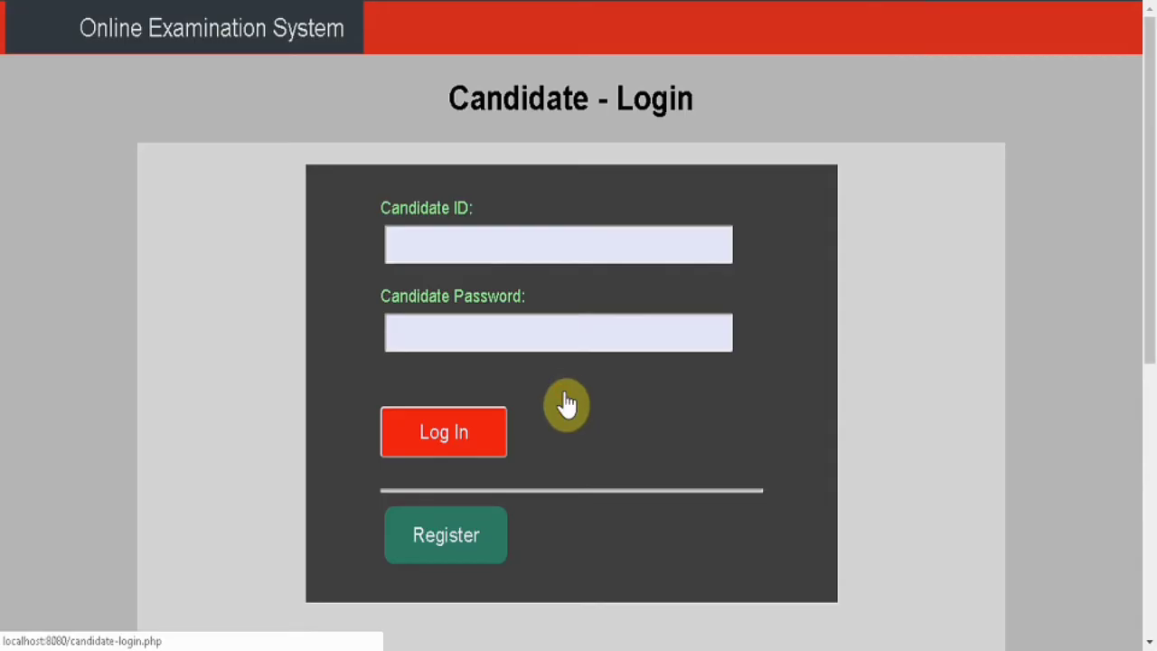
left_click(428, 236)
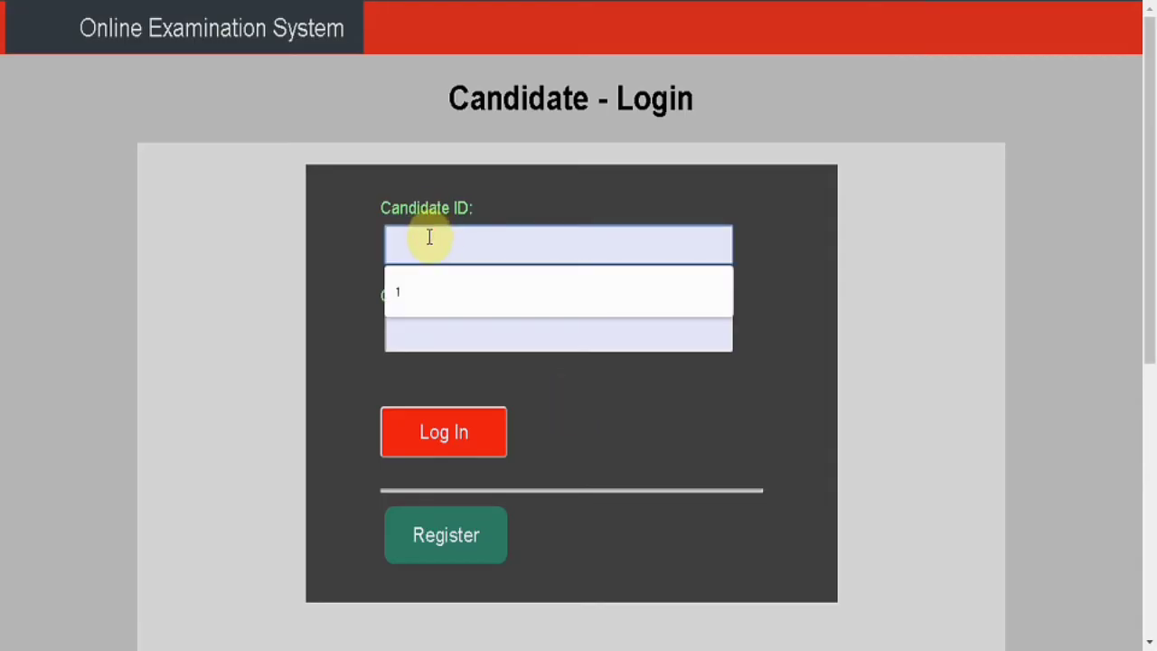
Log in as candidate ID 2 with the account password and select items on the dashboard.
type("2")
left_click(426, 324)
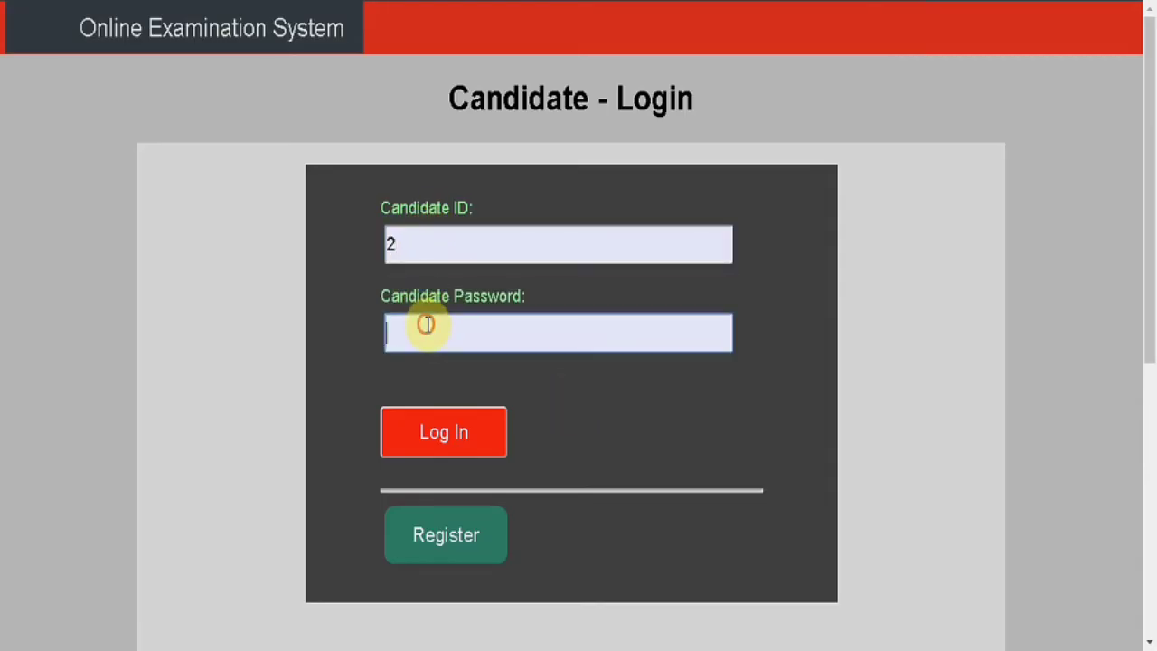
type("123456")
left_click(418, 443)
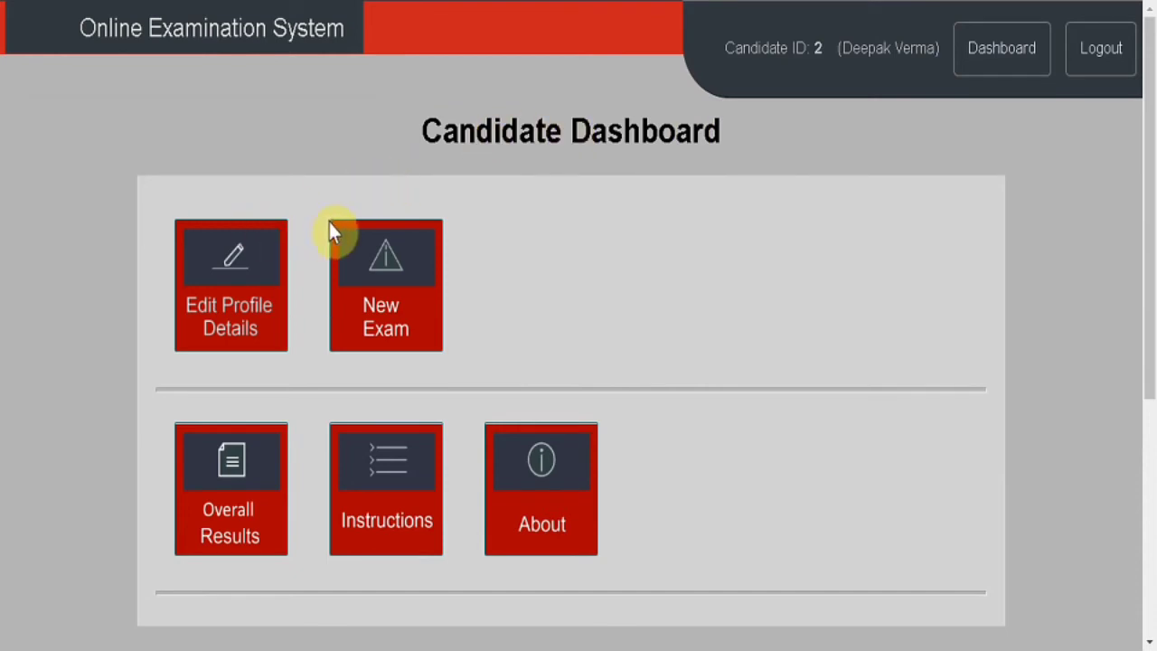
left_click(375, 312)
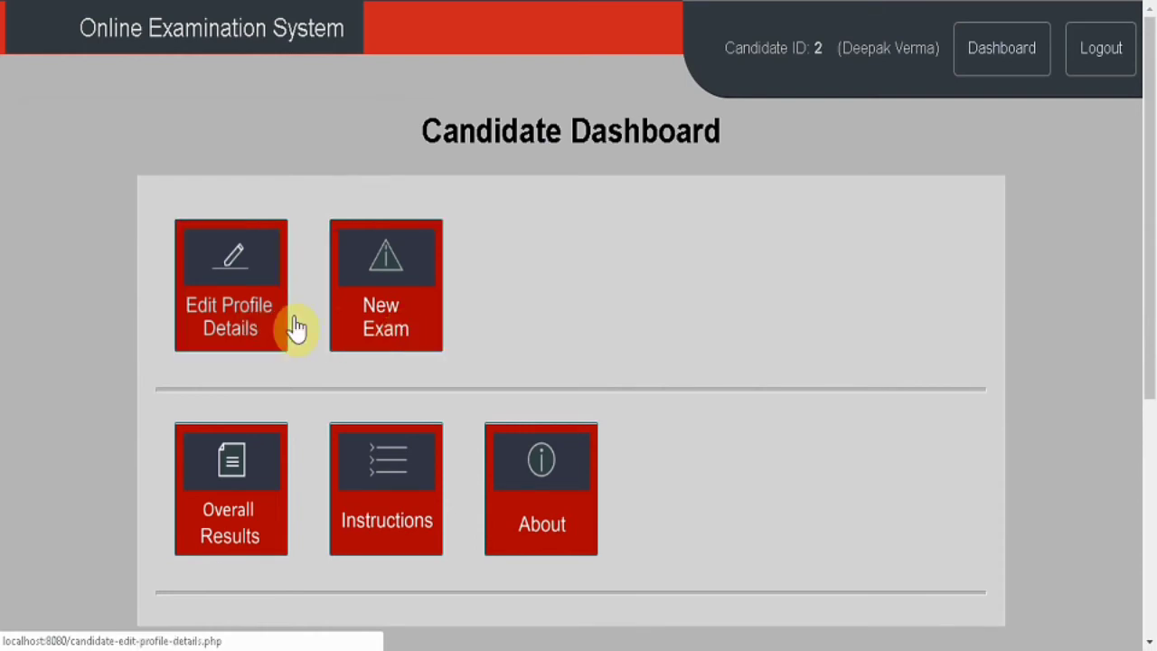
left_click(349, 322)
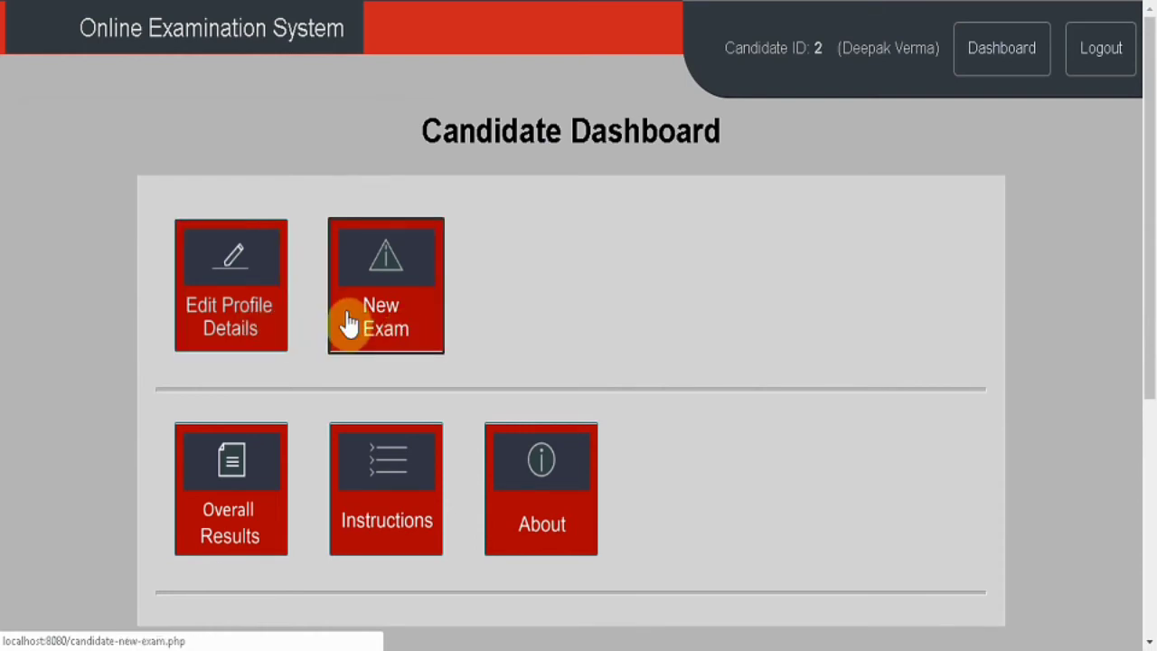
Start a New Exam and enter Exam ID 5 after checking it on the examiner's Exams page.
left_click(425, 312)
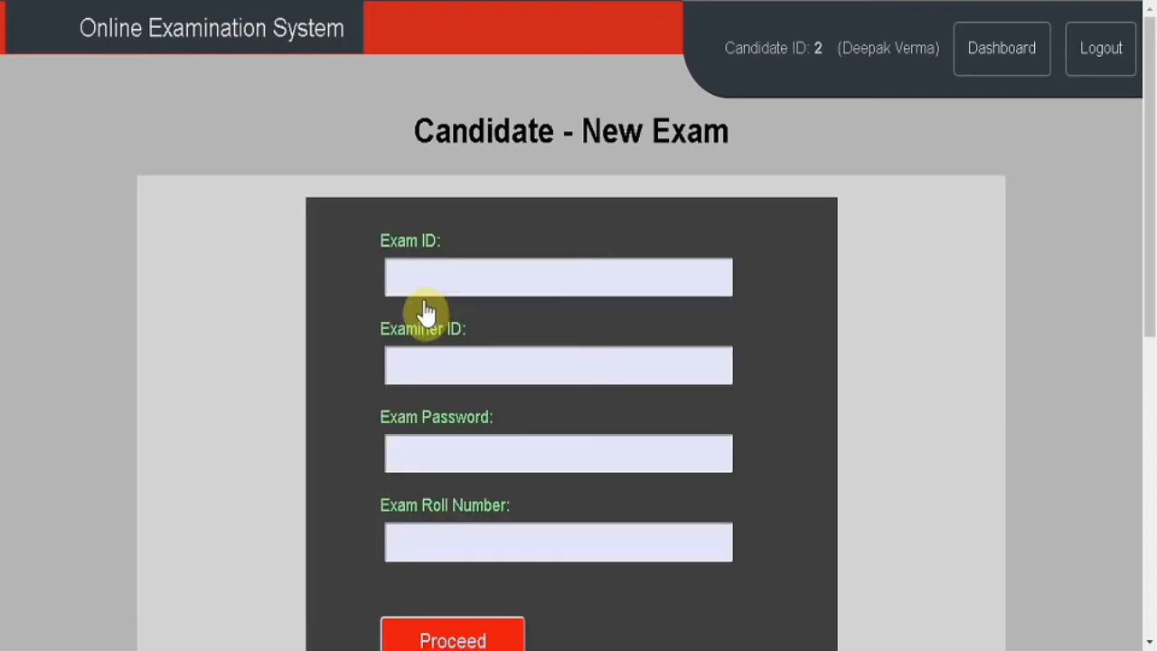
left_click(413, 289)
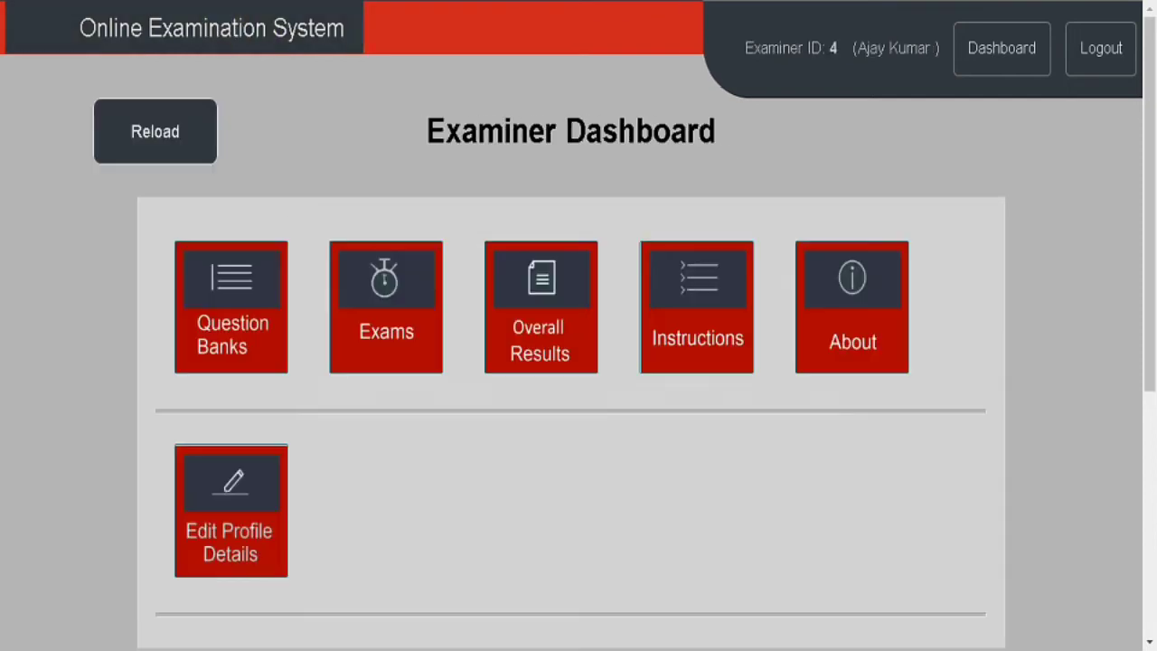
left_click(429, 357)
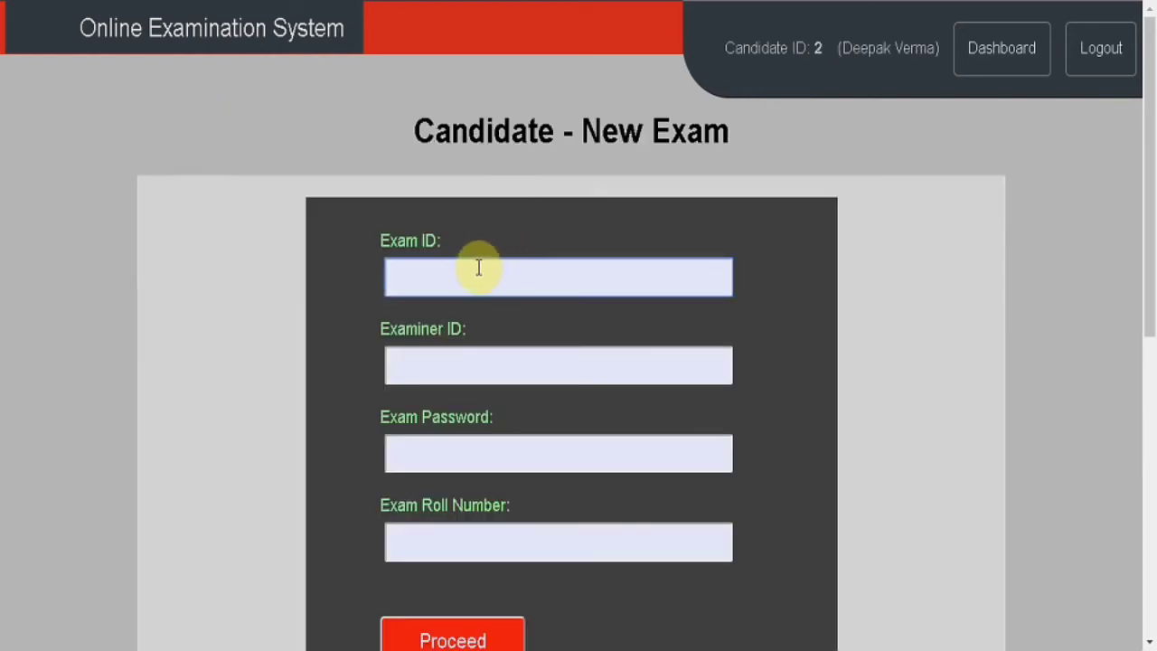
left_click(472, 270)
type("5")
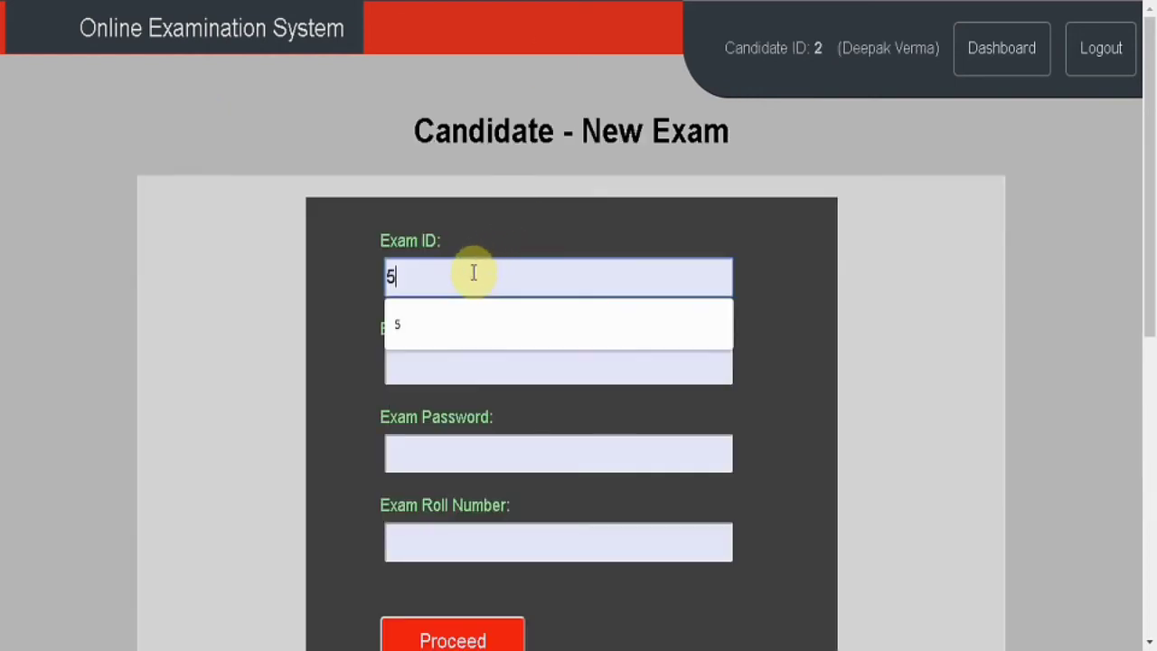
left_click(342, 328)
Enter Examiner ID 4, the exam password and roll number 123, then proceed to the instructions.
left_click(419, 355)
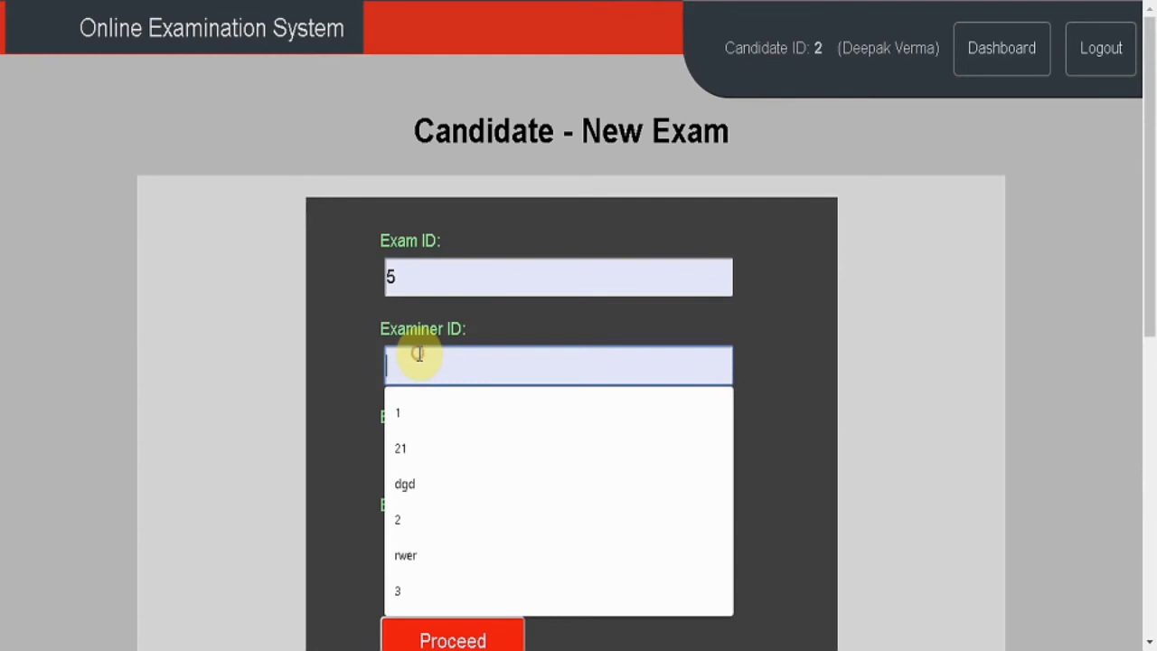
type("4")
left_click(375, 443)
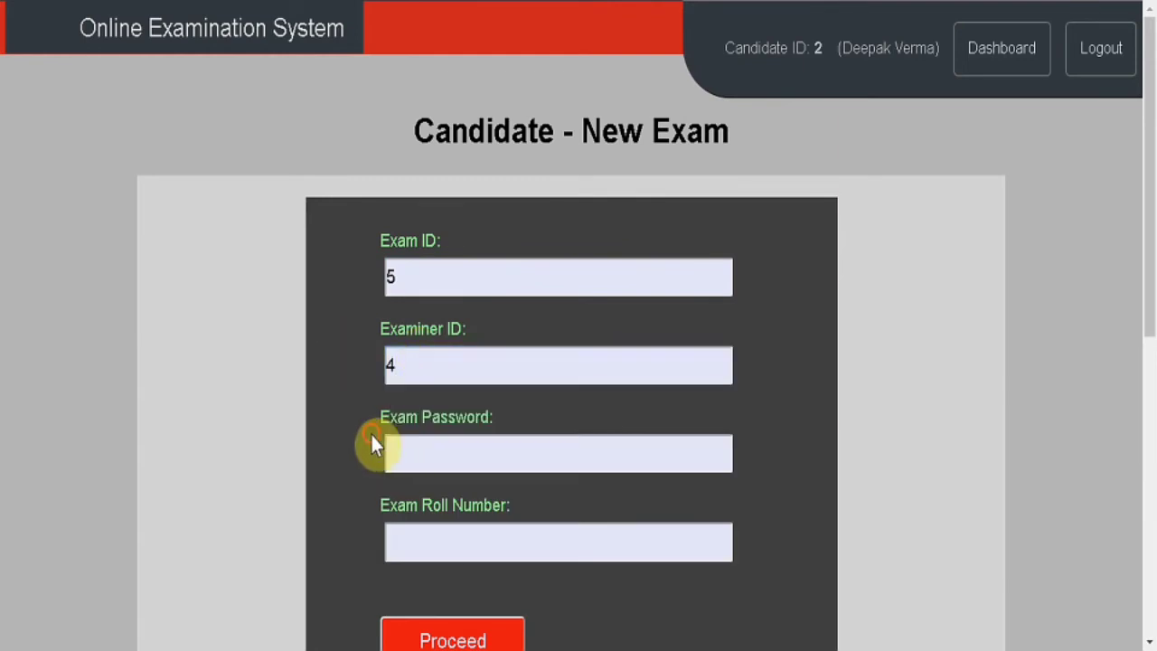
left_click(408, 453)
type("••")
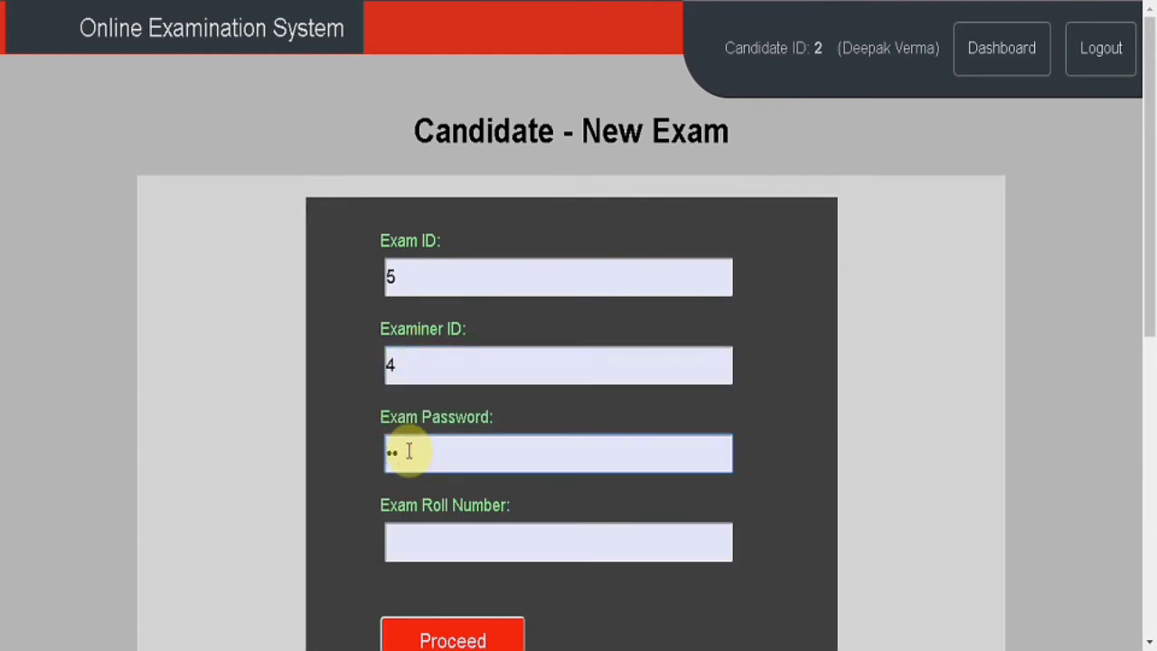
type("•")
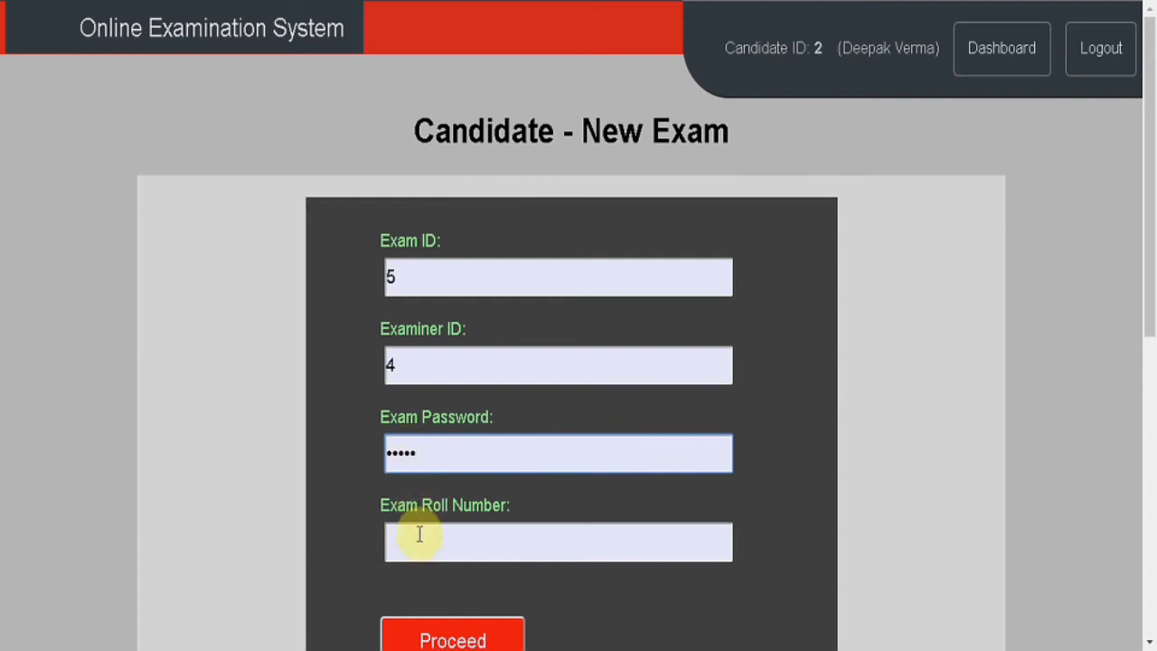
left_click(418, 535)
type("123")
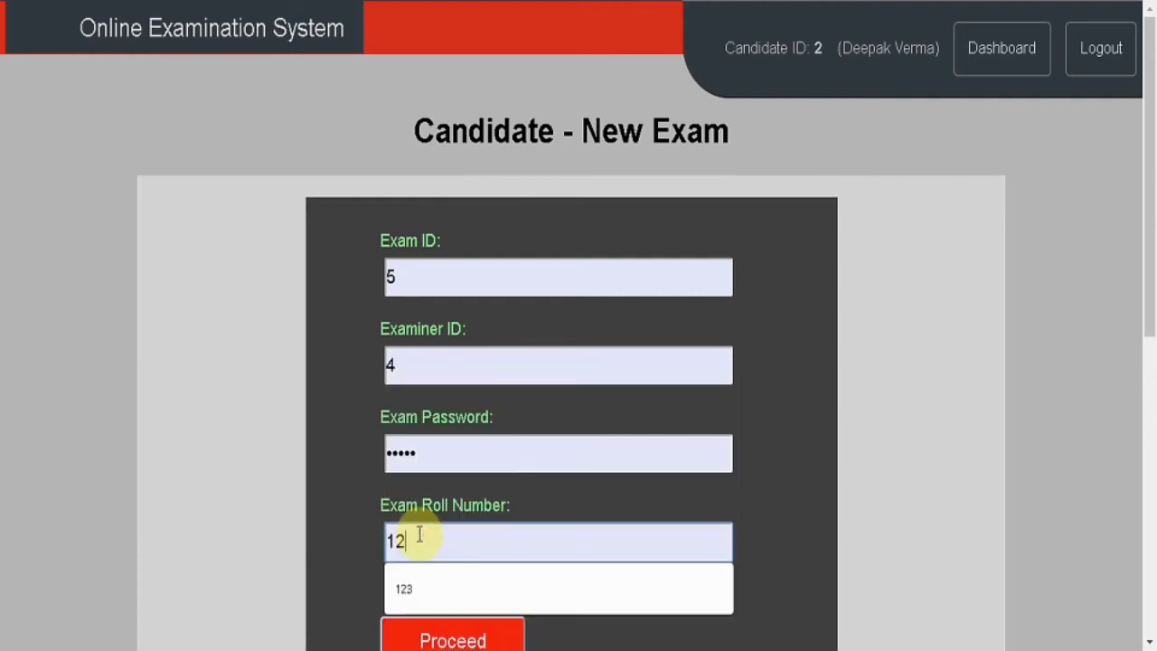
left_click(310, 521)
scroll(309, 523, "down", 1)
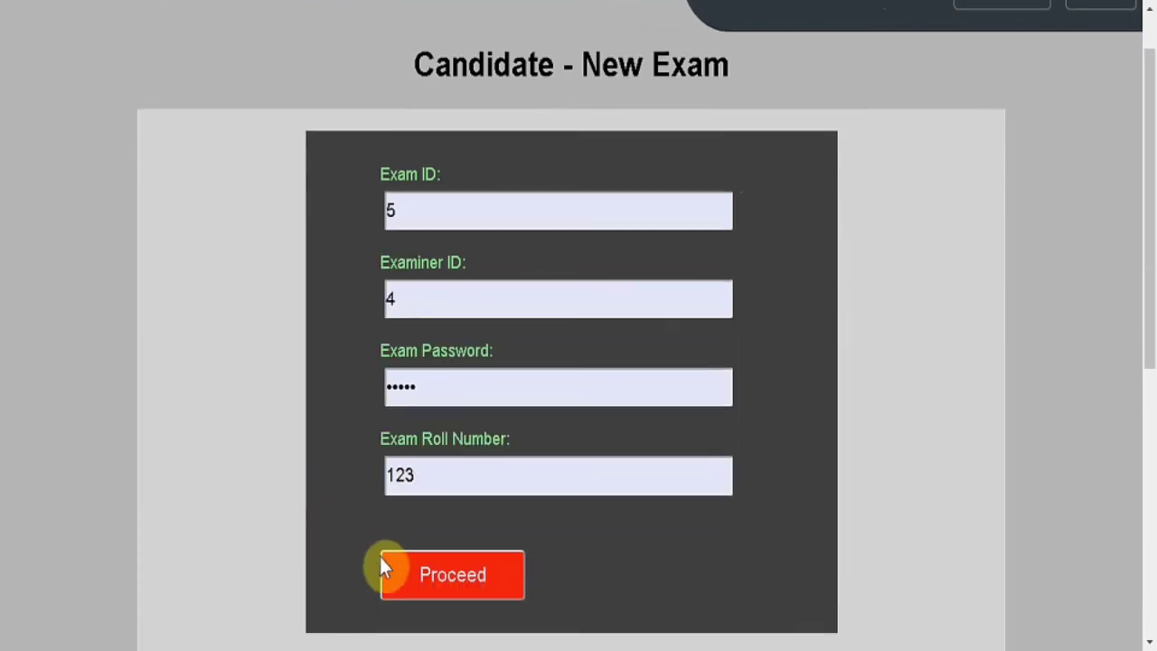
left_click(404, 569)
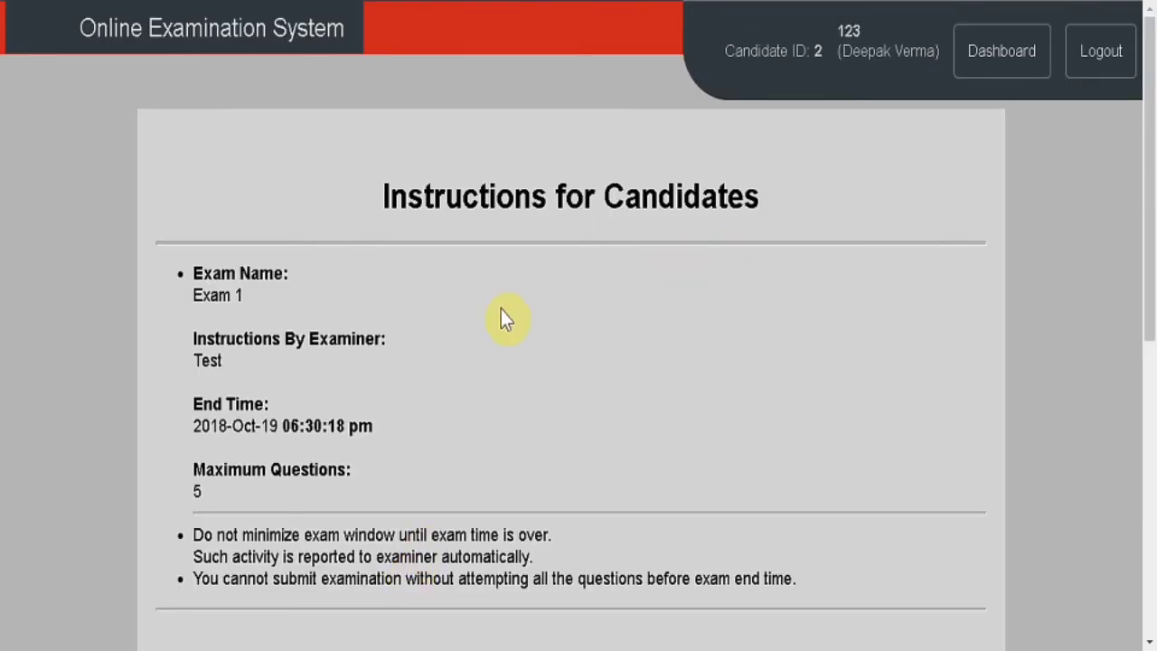
Proceed to the Exam 1 window and enlarge it to fill the screen.
scroll(504, 317, "down", 3)
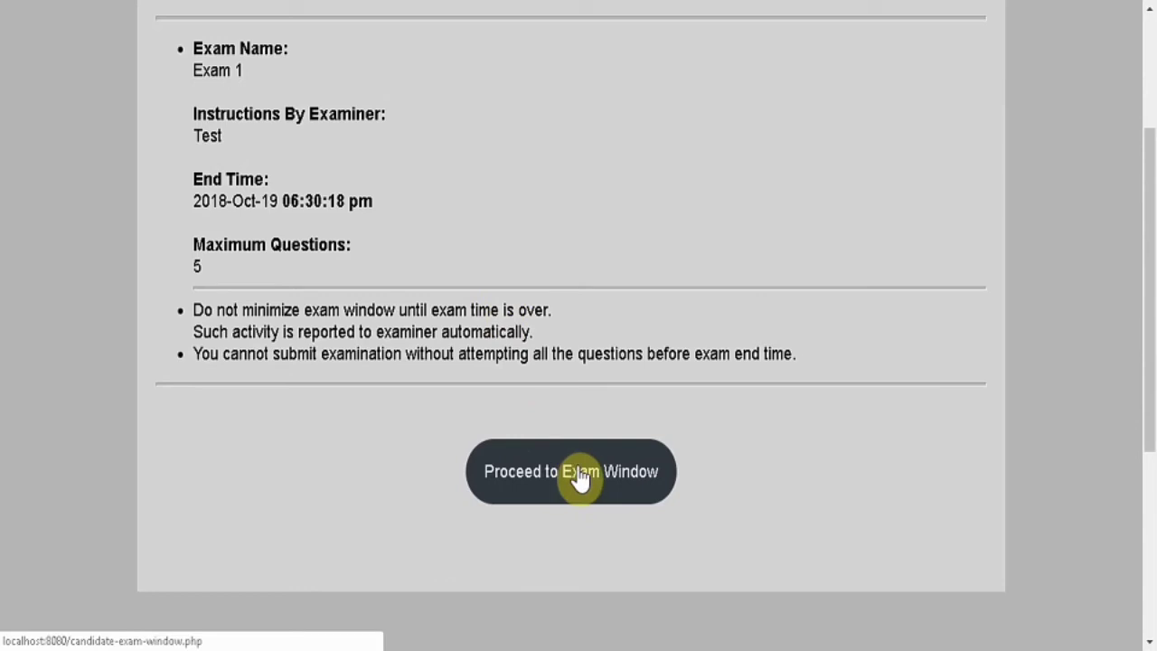
left_click(580, 479)
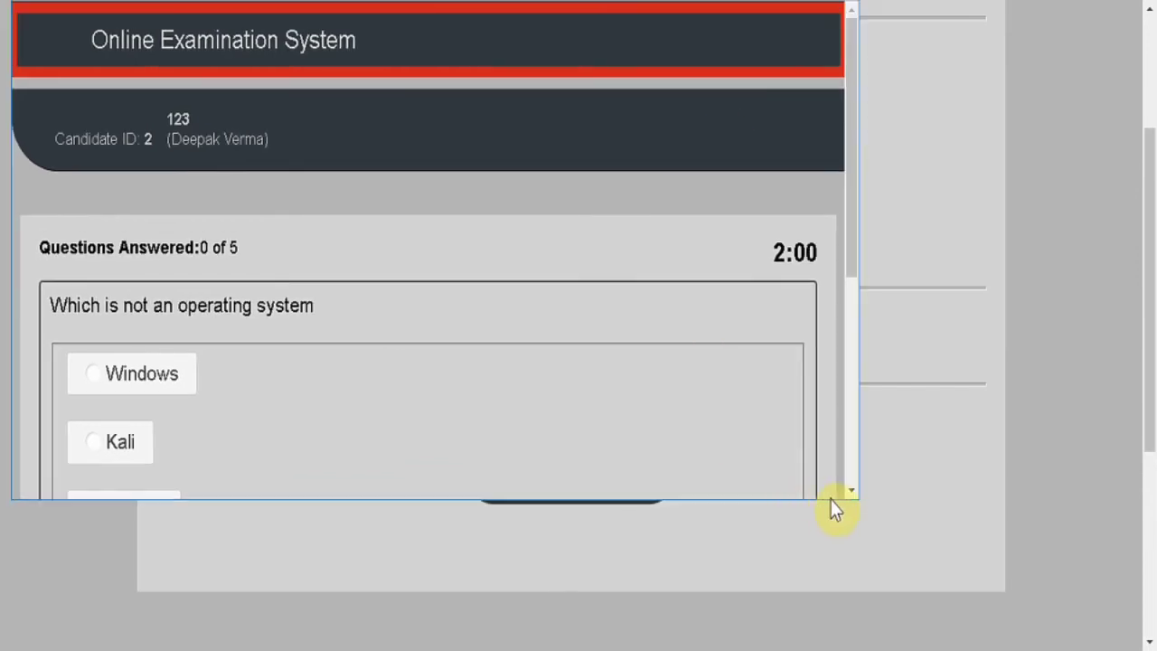
left_click_drag(860, 498, 1107, 637)
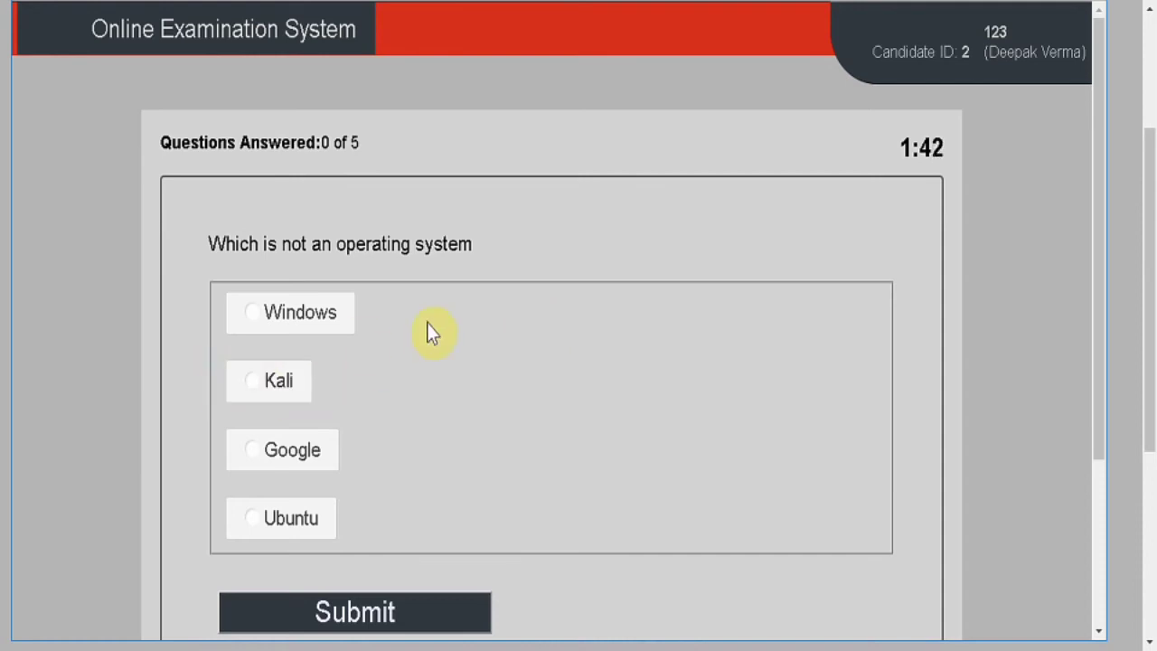
Answer and submit the five questions with Windows, Windows, Kali, Kali and Google.
left_click(298, 331)
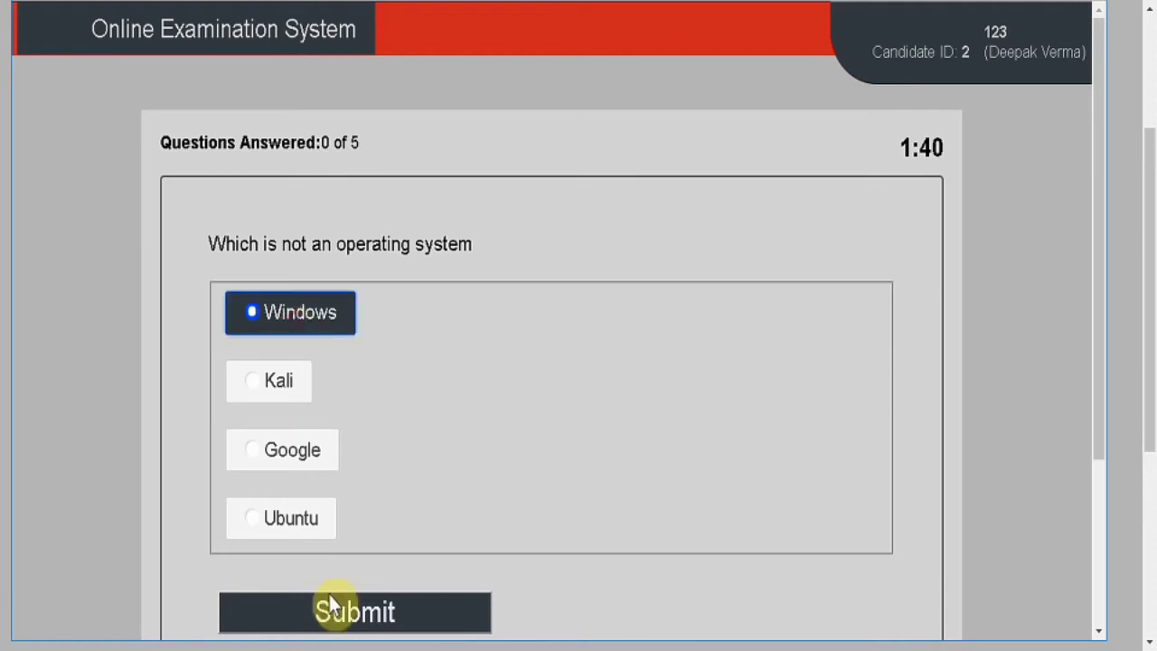
left_click(334, 615)
left_click(308, 467)
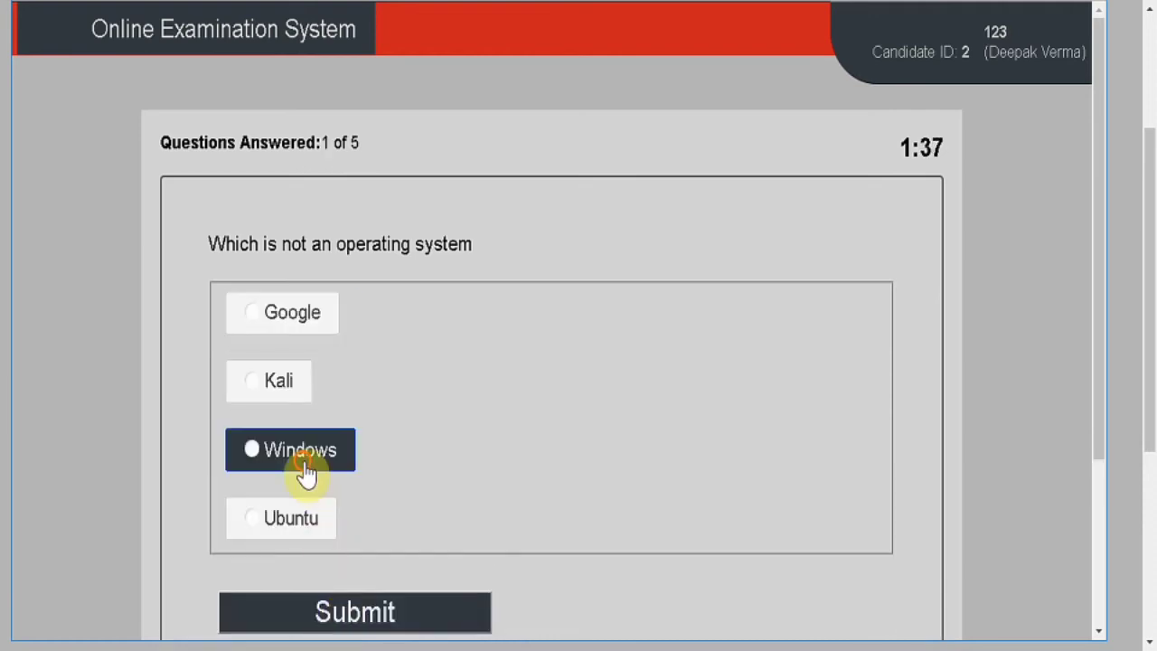
left_click(379, 615)
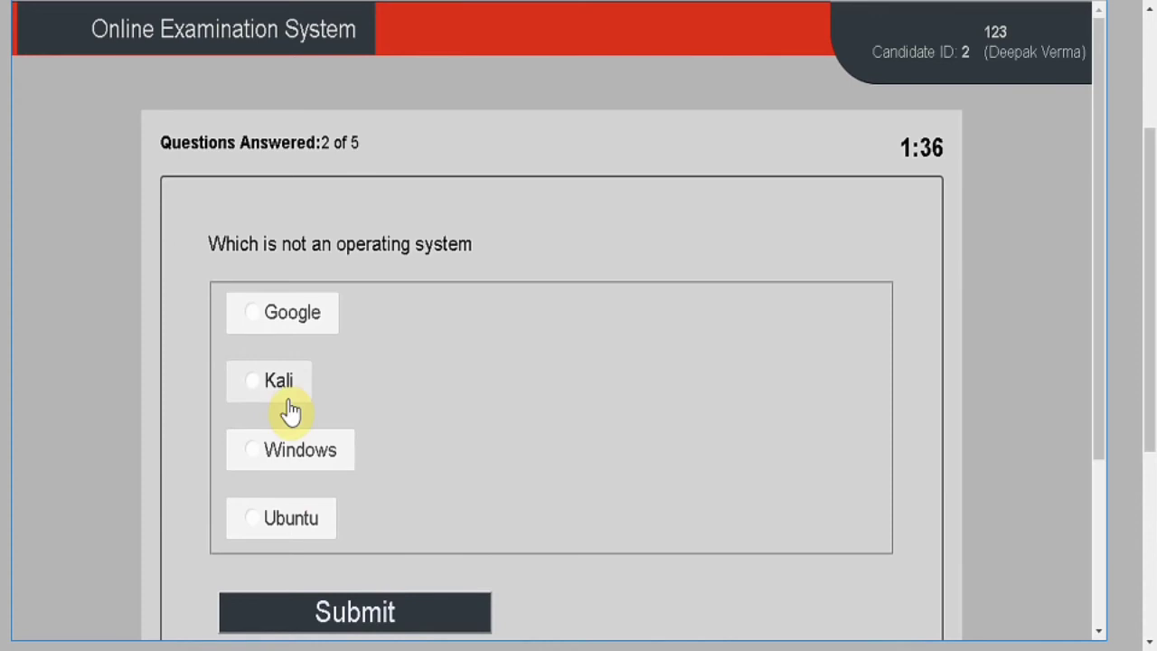
left_click(283, 387)
left_click(348, 607)
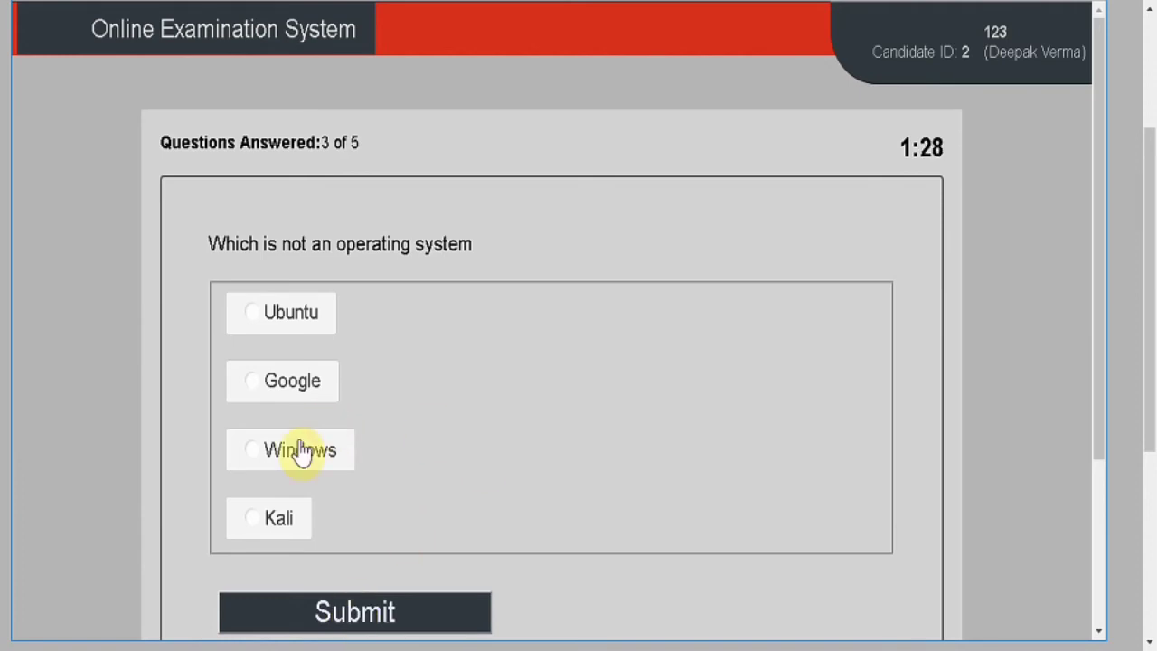
left_click(284, 532)
left_click(348, 613)
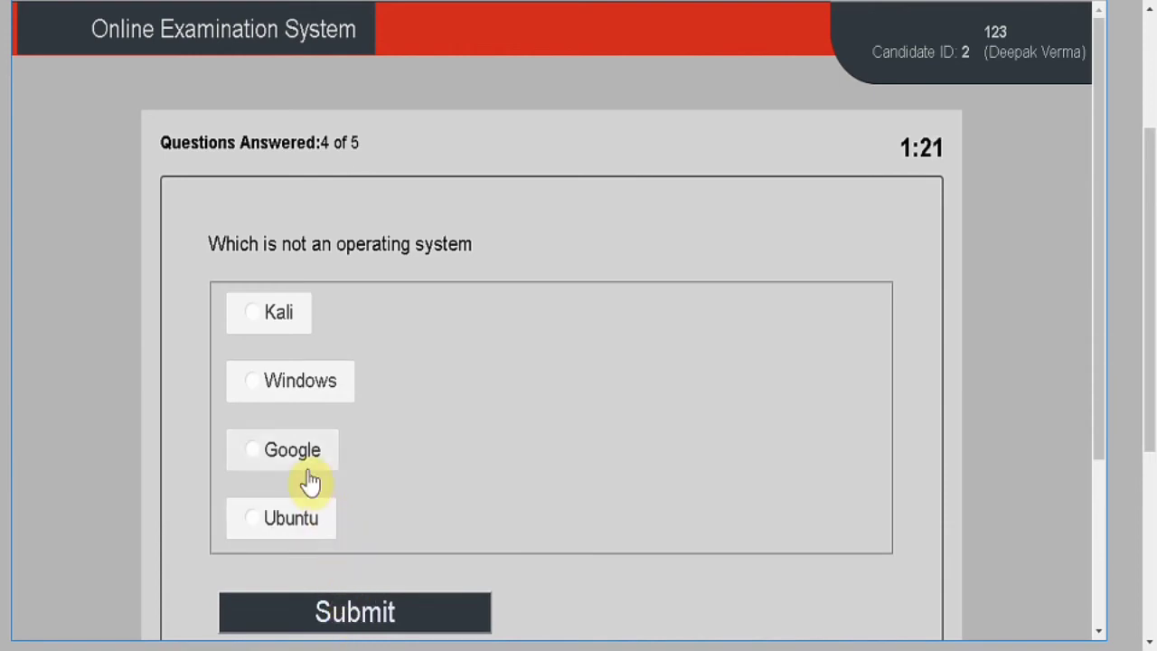
left_click(308, 468)
left_click(377, 617)
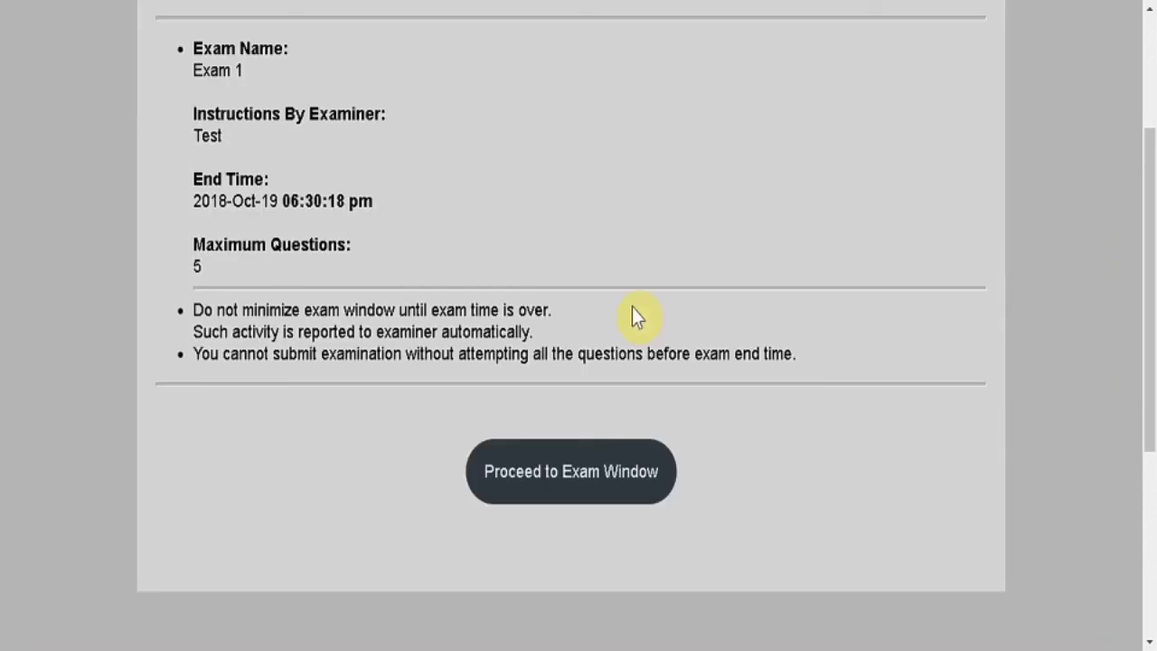
Reload the exams page, then check the examiner's and the candidate's Overall Results pages.
scroll(633, 315, "up", 3)
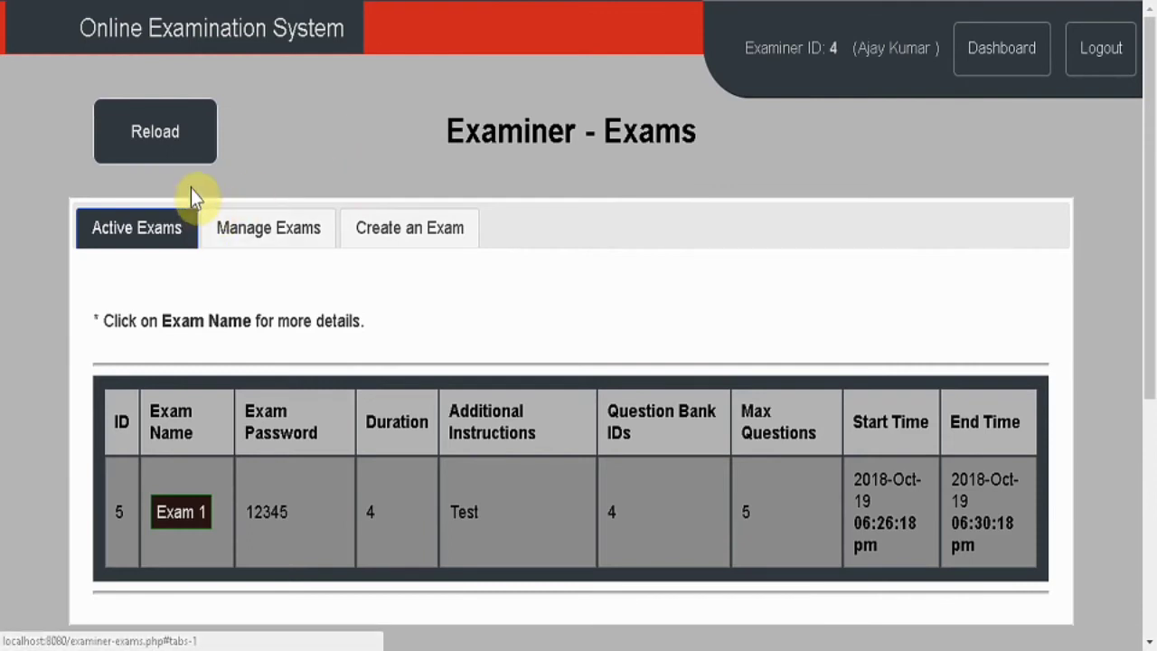
left_click(172, 150)
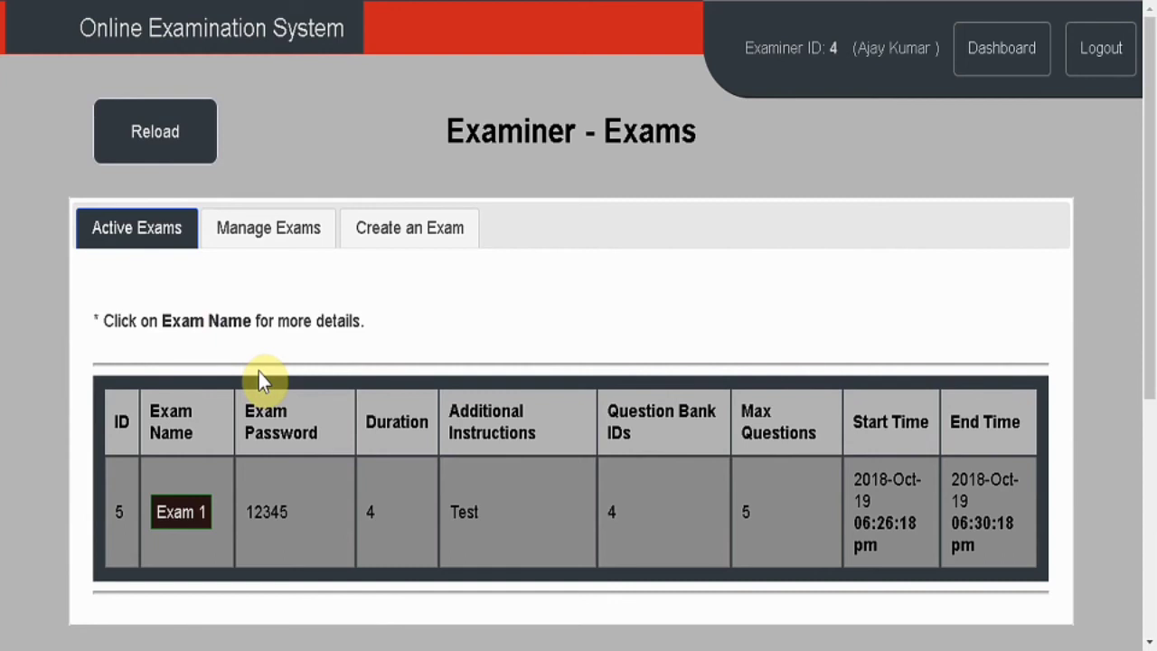
left_click(1004, 47)
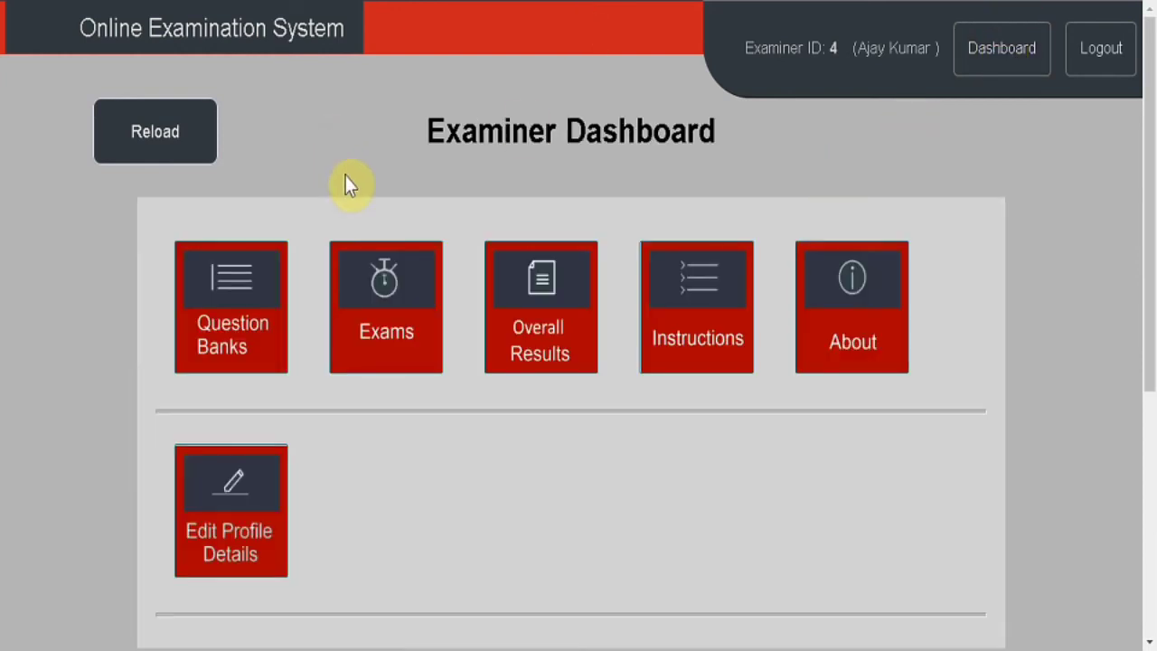
left_click(578, 354)
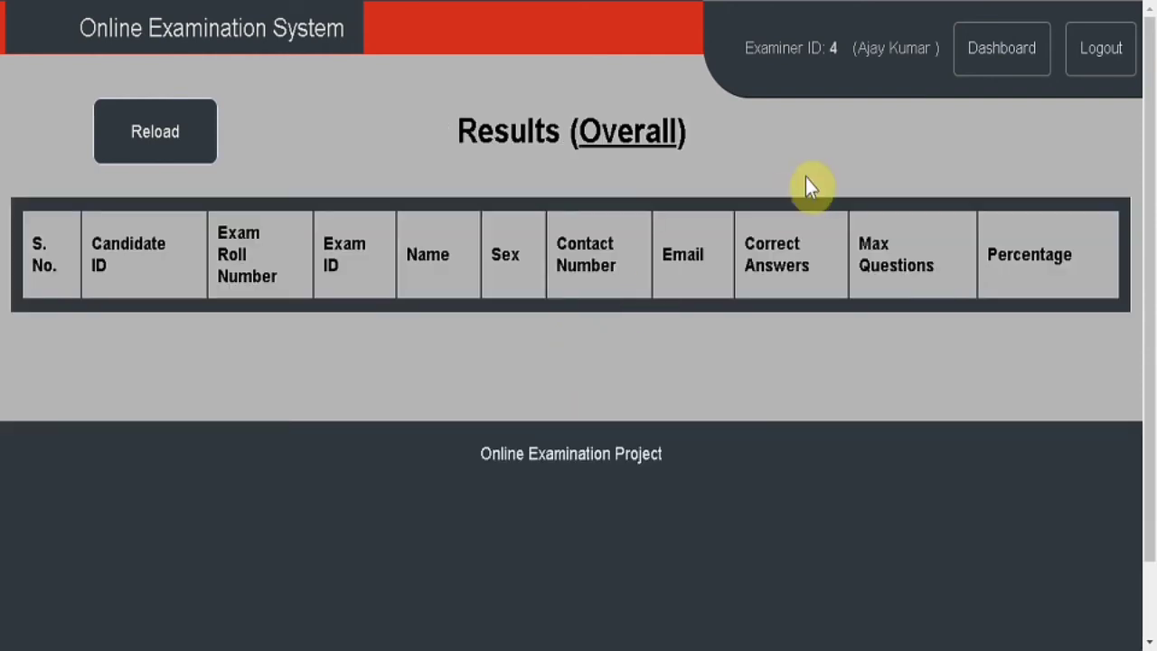
left_click(27, 5)
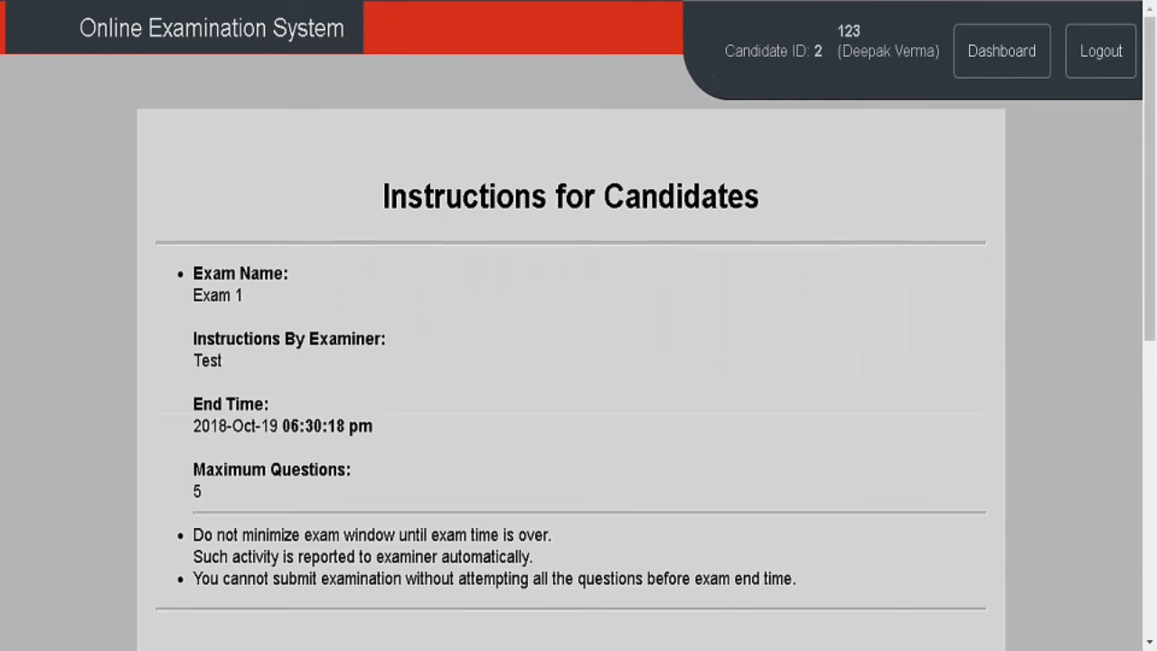
left_click(985, 46)
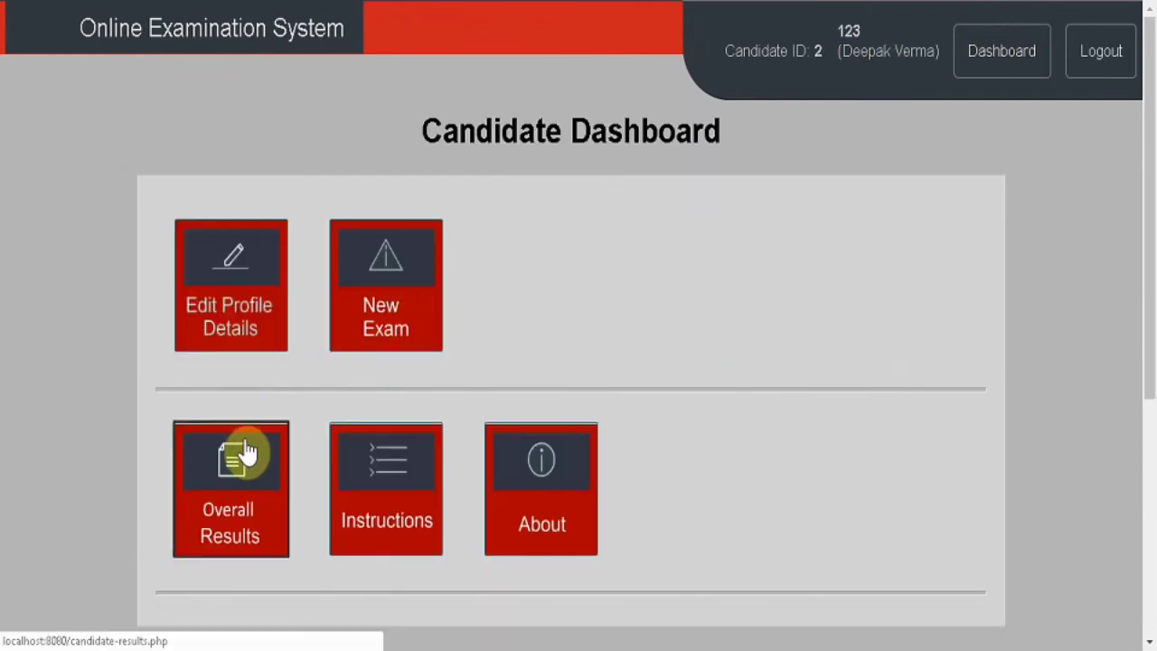
left_click(246, 482)
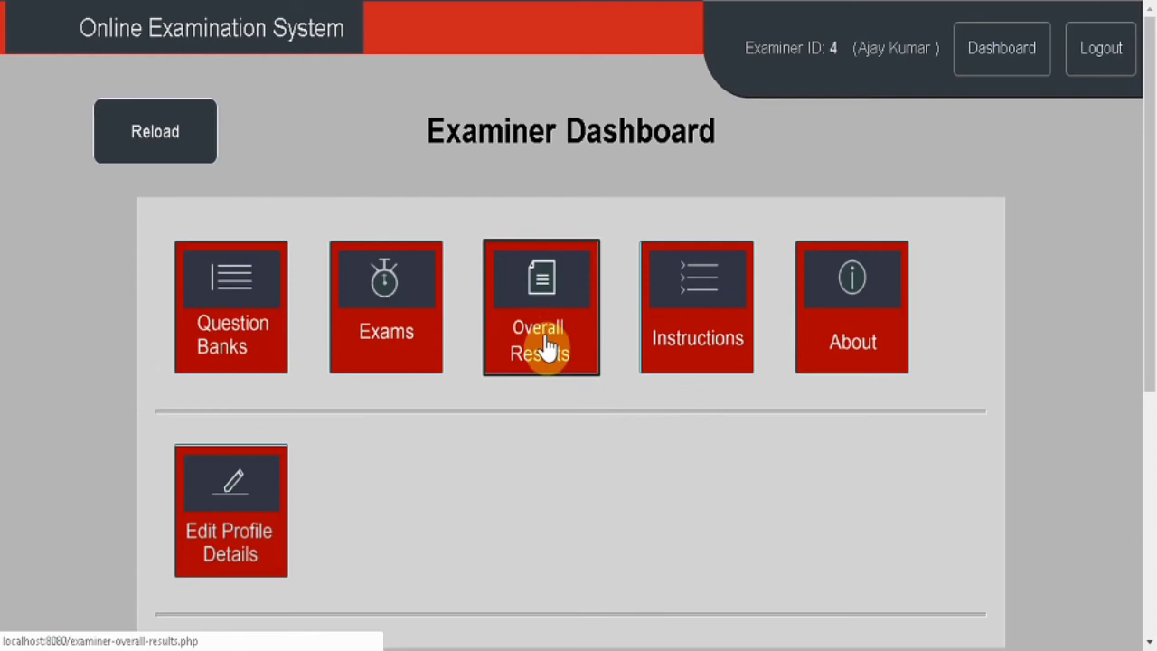
Reload the examiner's Exams page and open Exam 1 from the Manage Exams list.
left_click(424, 307)
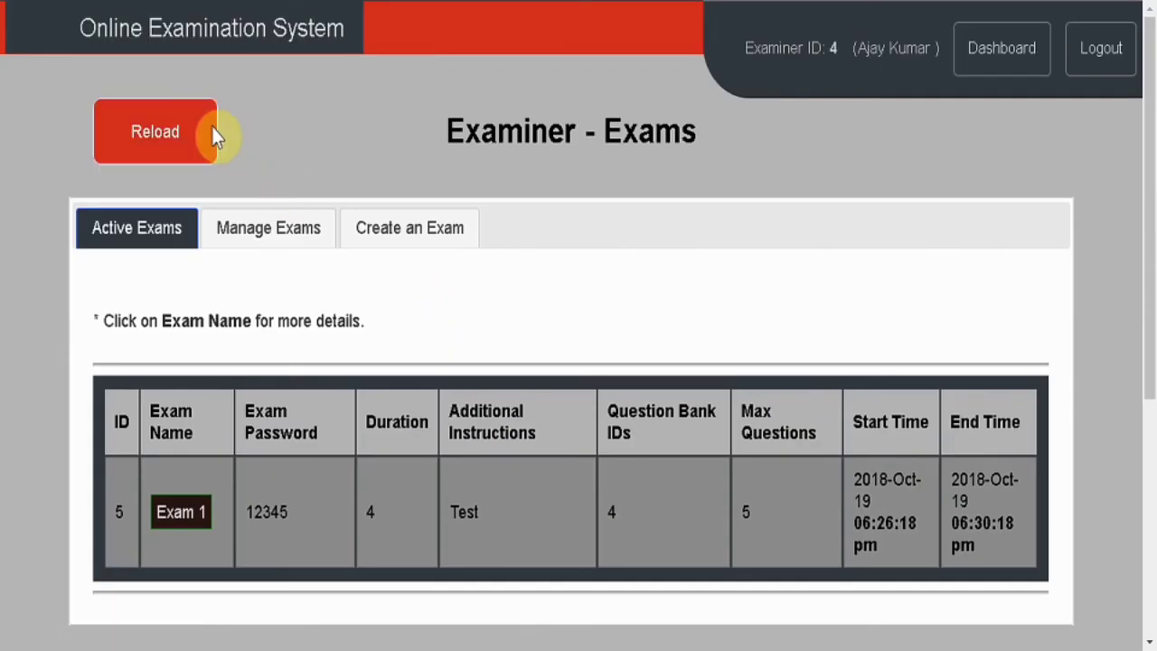
left_click(188, 133)
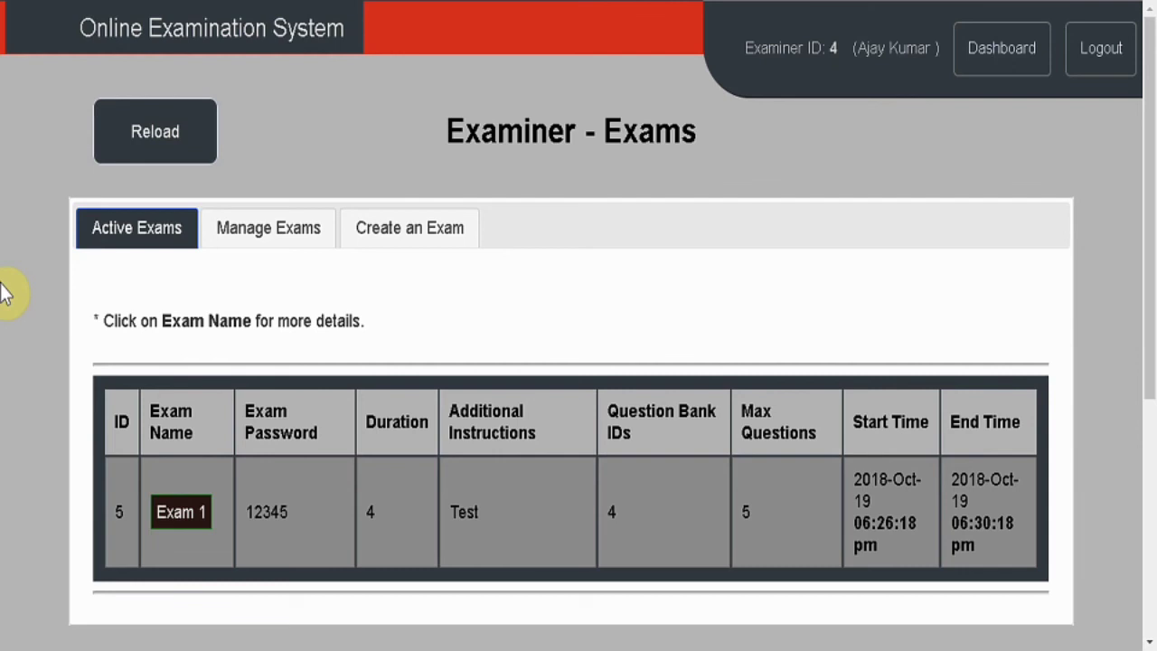
left_click(163, 159)
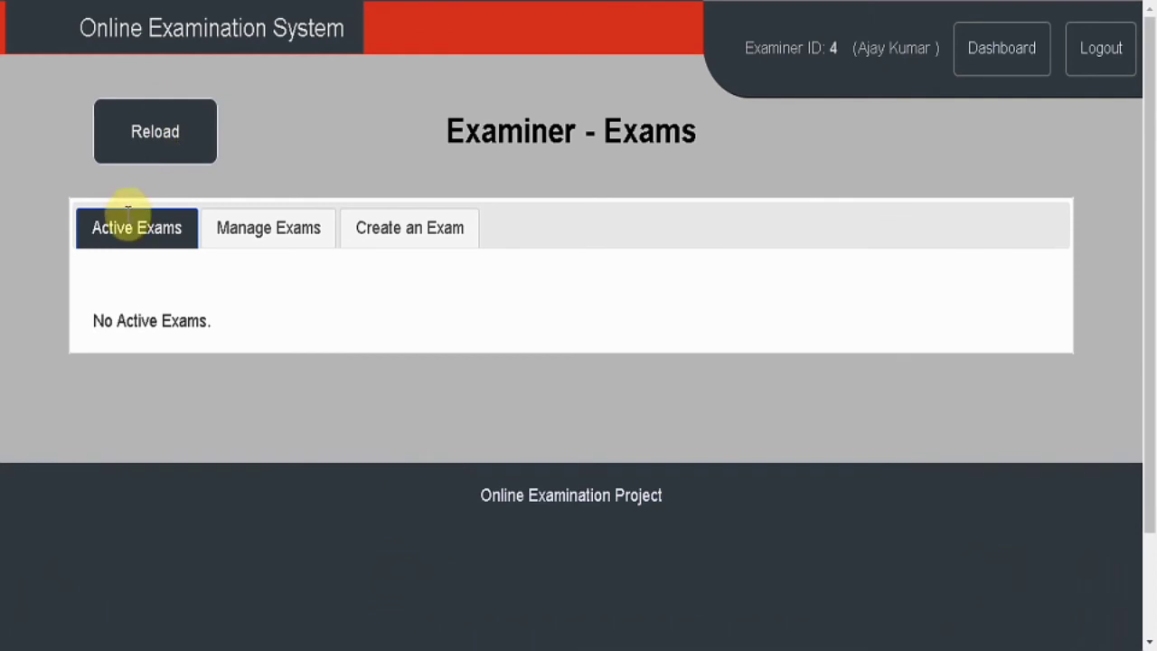
left_click(262, 254)
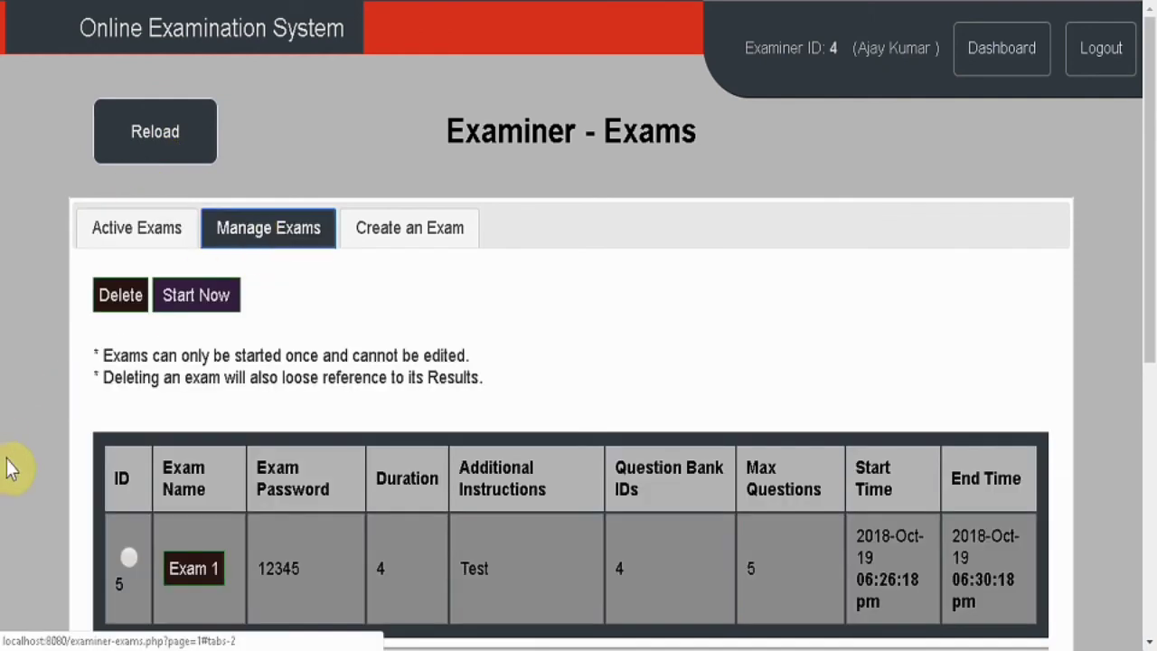
left_click(198, 586)
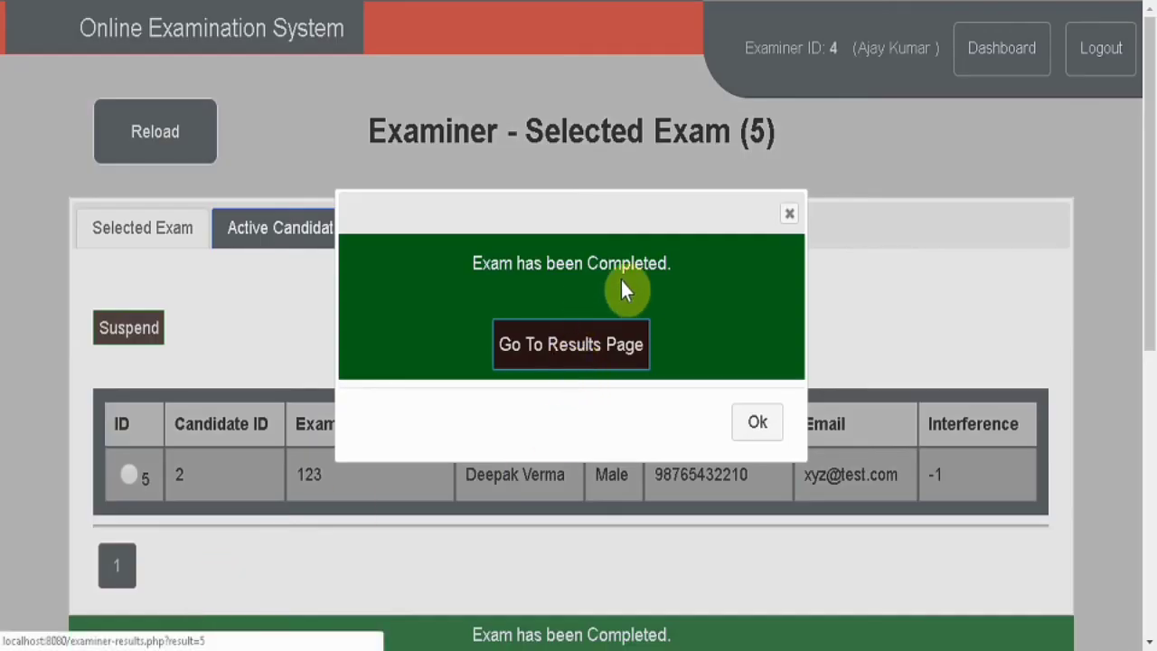
Open the exam's Results page, reload it, and go back to the Exams page.
left_click(561, 348)
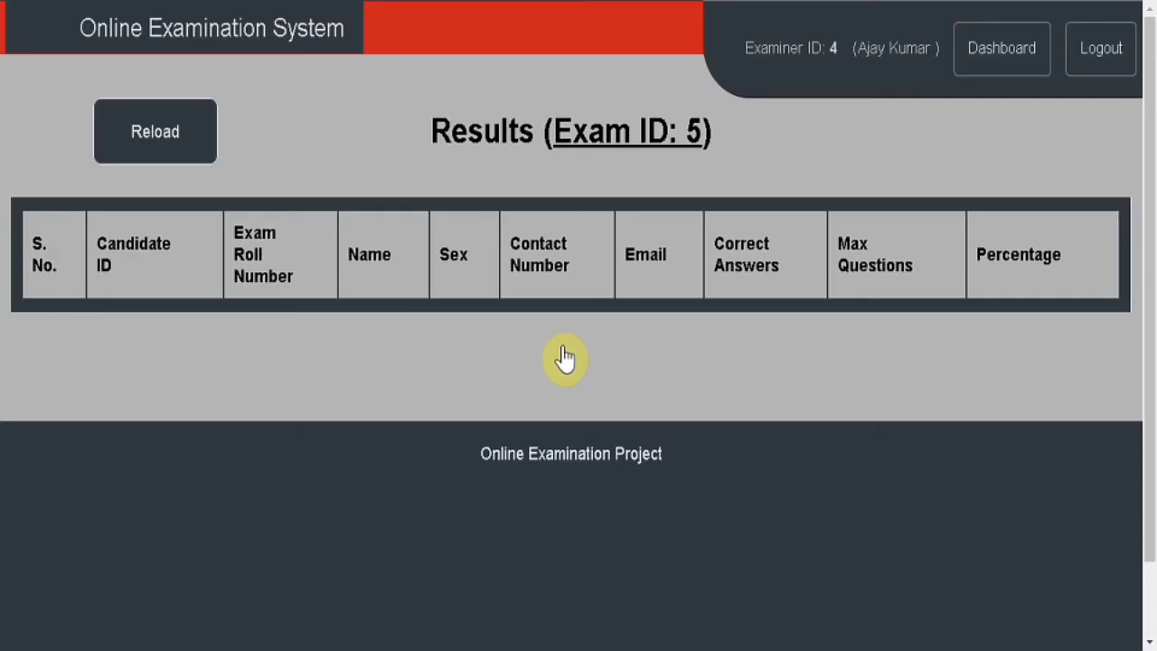
left_click(190, 133)
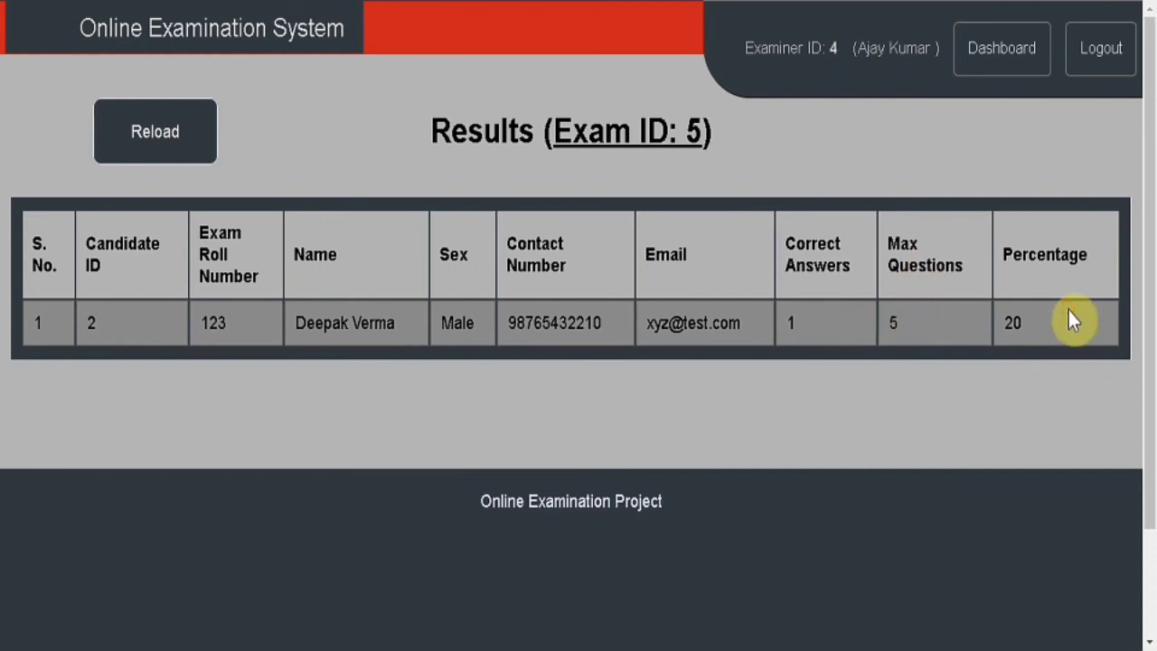
key("alt+Left")
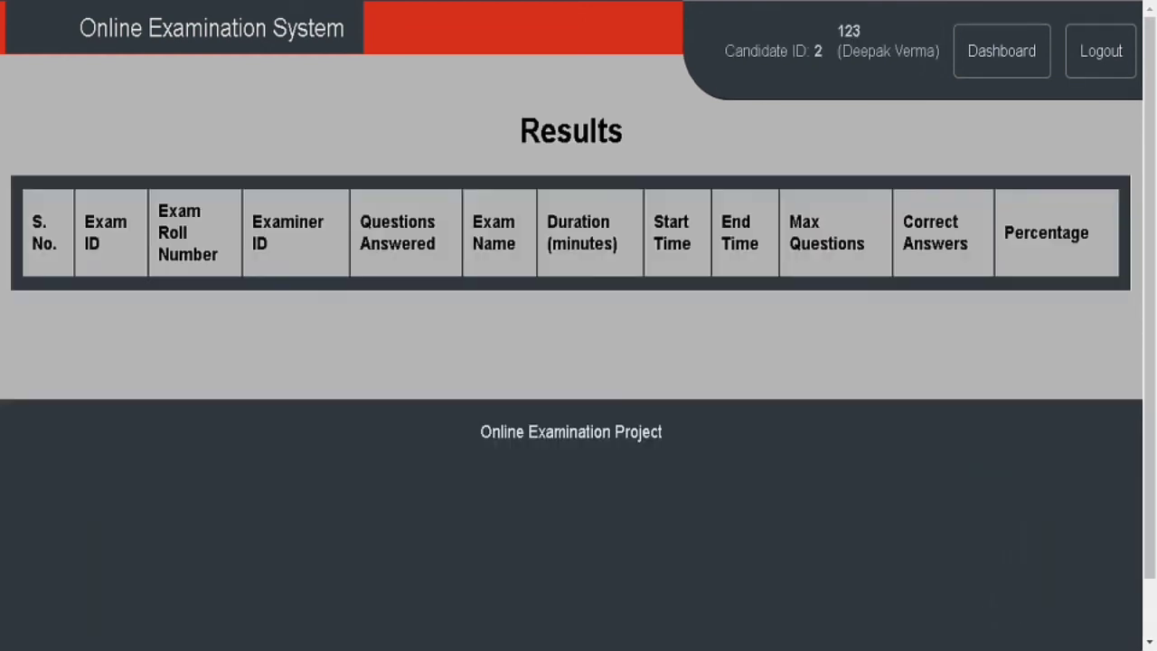
Check the candidate's Overall Results showing Exam 1 at 20%, then go to the home page.
left_click(1033, 62)
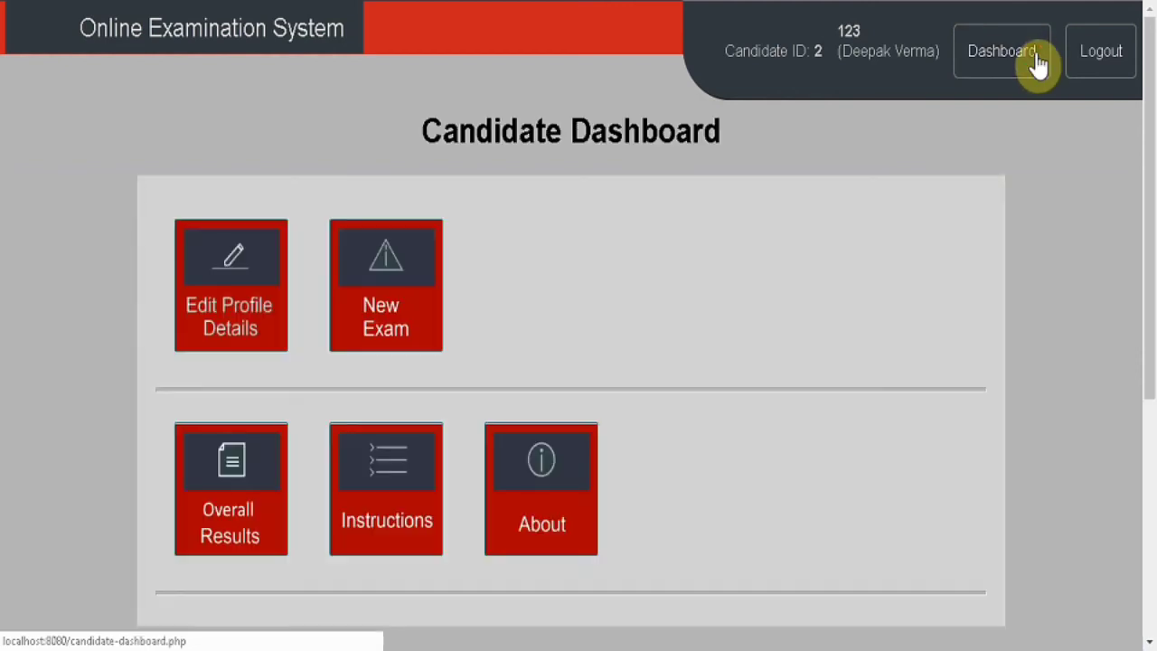
left_click(227, 510)
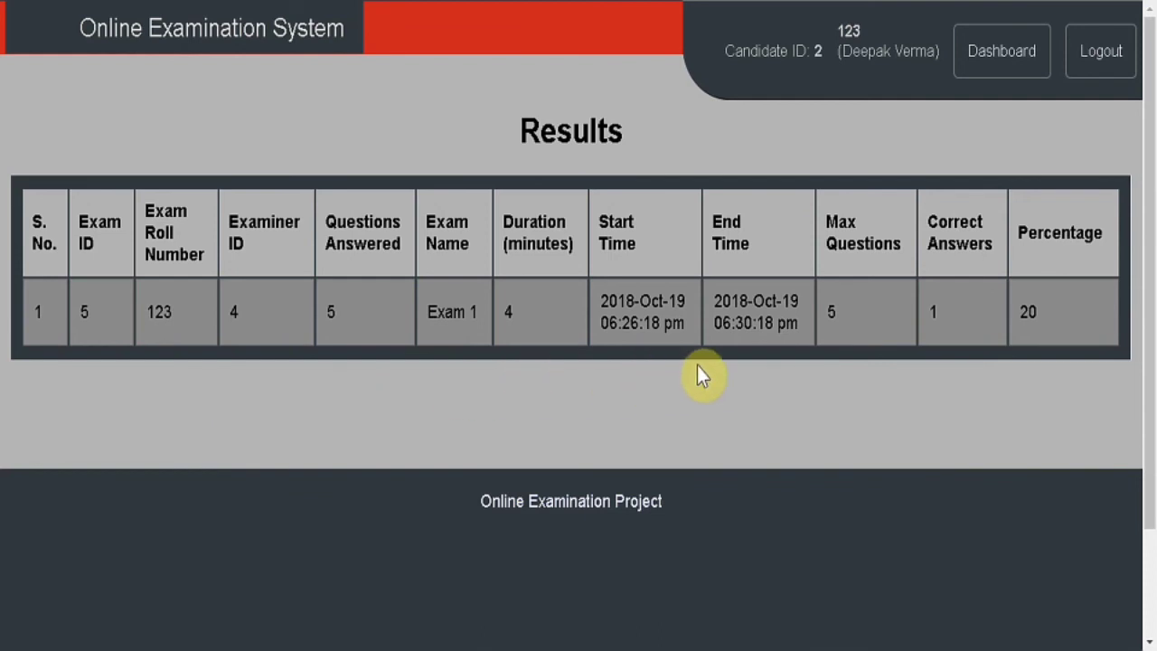
left_click(278, 58)
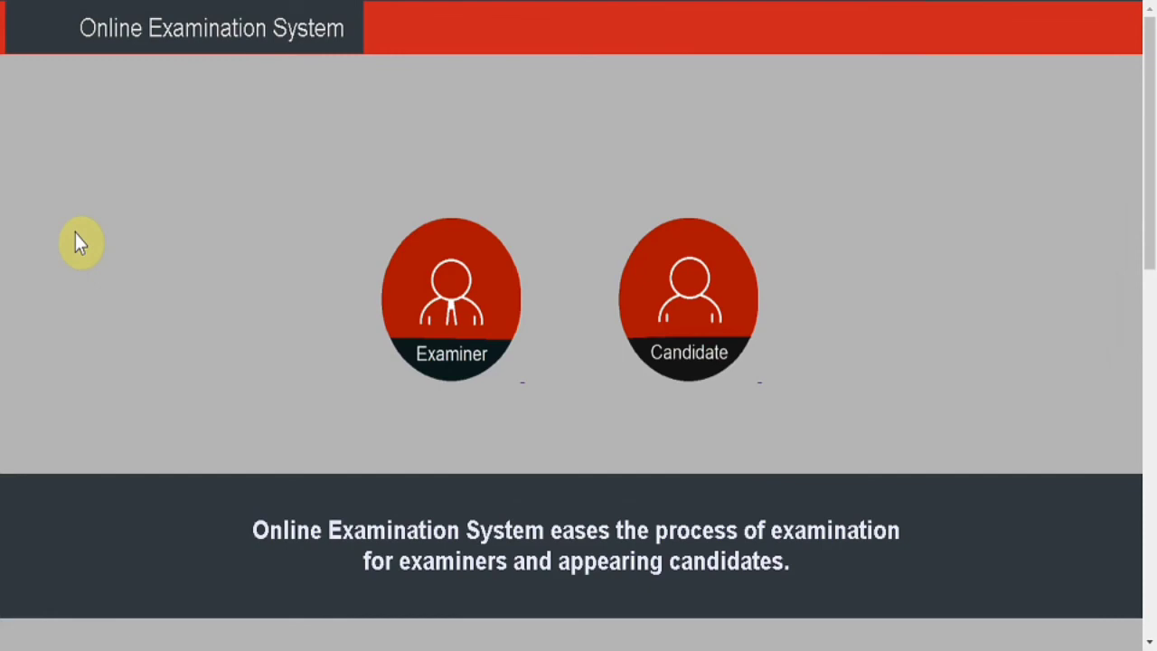